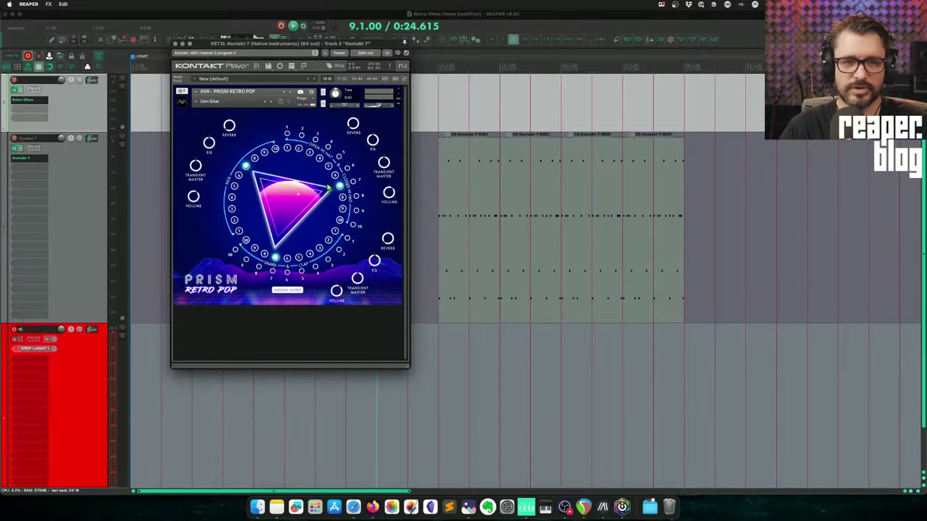
- Play the Kontakt 7 MIDI items from bar 11 and stop to test the instrument
{"action": "left_click", "coordinate": [449, 197]}
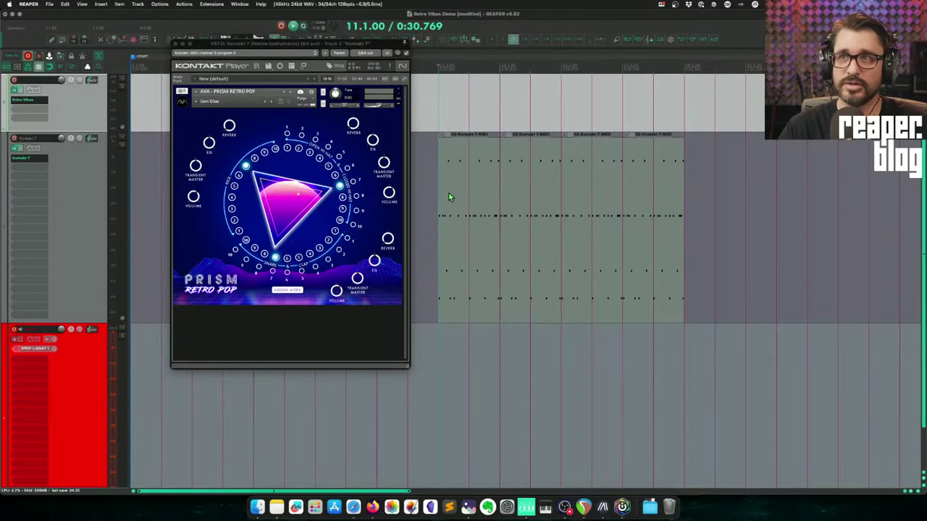
{"action": "key", "text": "space"}
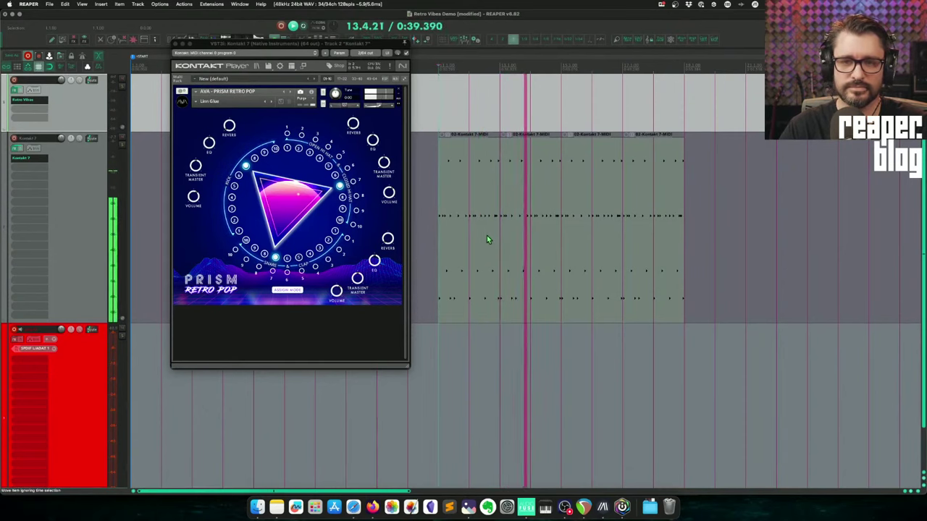
{"action": "key", "text": "space"}
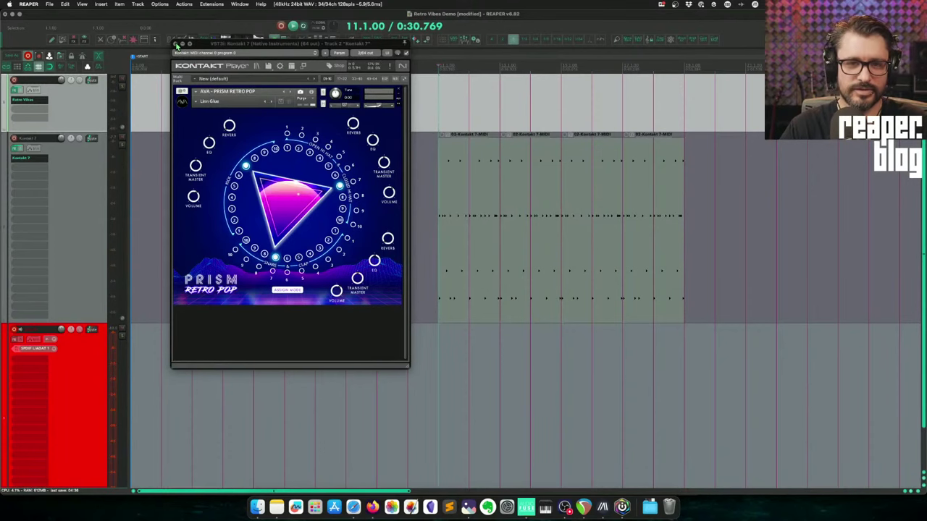
- Close the Kontakt instrument window and select the red bottom track
{"action": "left_click", "coordinate": [176, 44]}
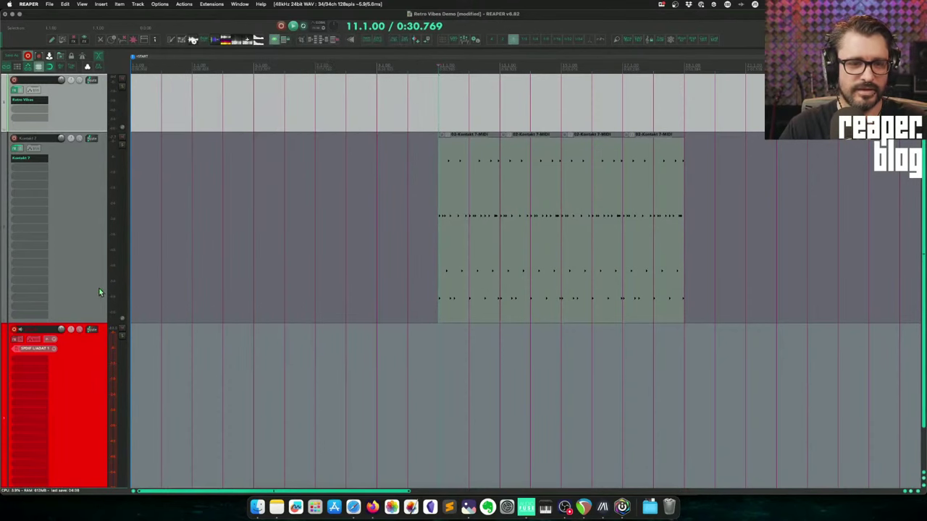
{"action": "left_click", "coordinate": [76, 372]}
{"action": "scroll", "coordinate": [385, 335], "scroll_direction": "down", "scroll_amount": 2}
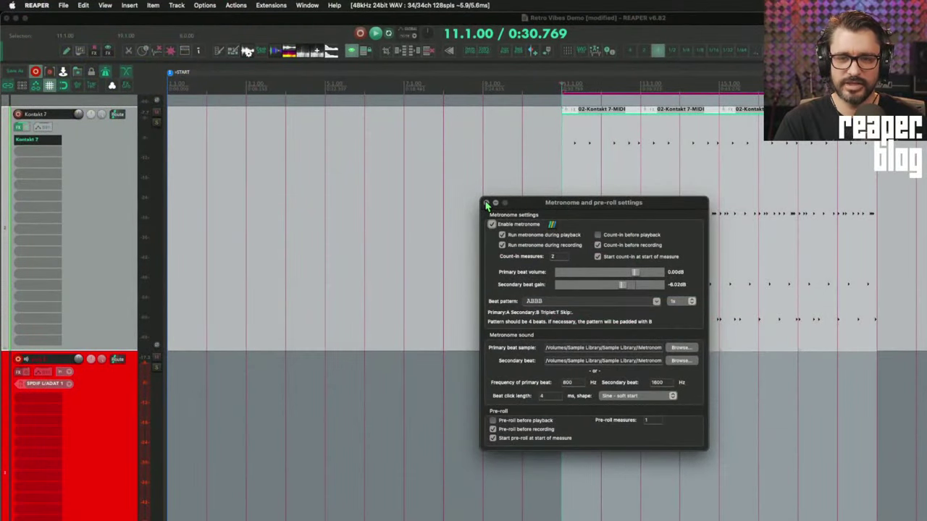
- Turn off Pre-roll before recording, then stop playback
{"action": "left_click", "coordinate": [493, 429]}
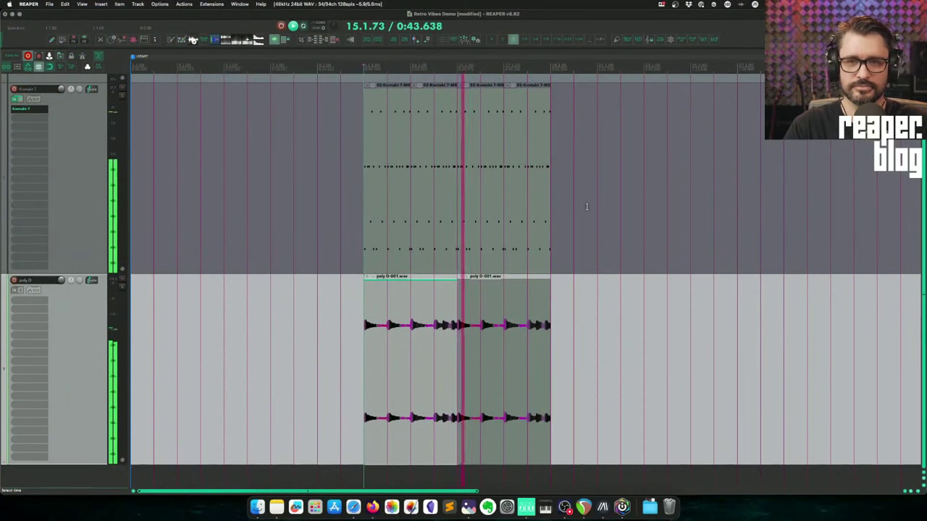
{"action": "scroll", "coordinate": [588, 209], "scroll_direction": "up", "scroll_amount": 2}
{"action": "scroll", "coordinate": [550, 217], "scroll_direction": "down", "scroll_amount": 4}
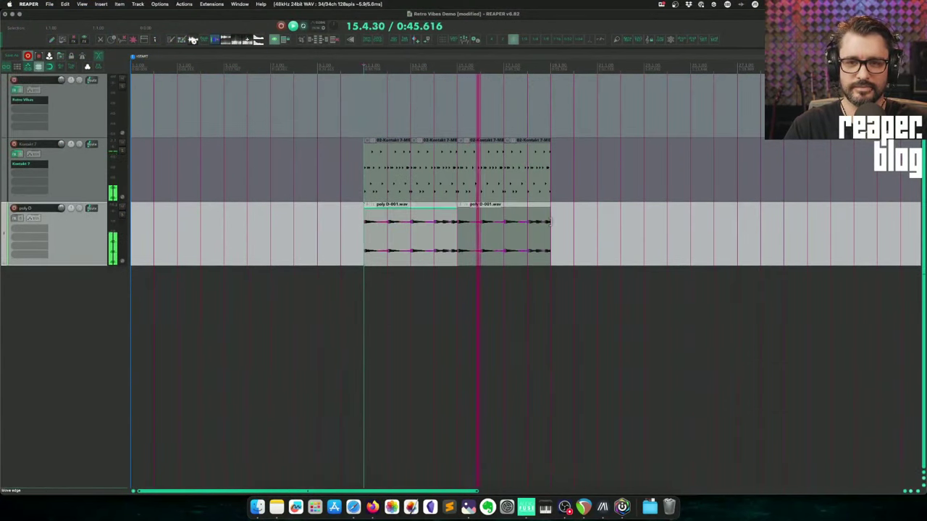
{"action": "key", "text": "space"}
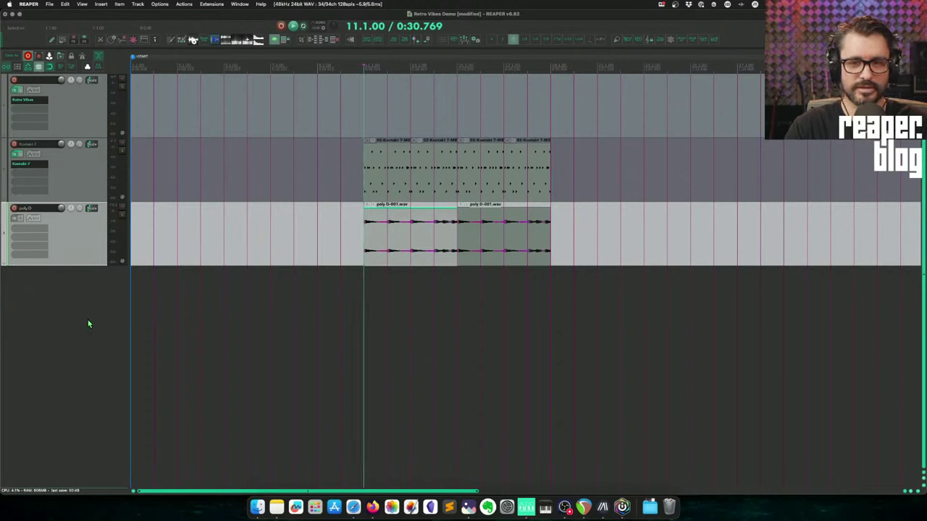
- Undo the new empty track and insert Kontakt 7 on a new virtual instrument track
{"action": "double_click", "coordinate": [80, 300]}
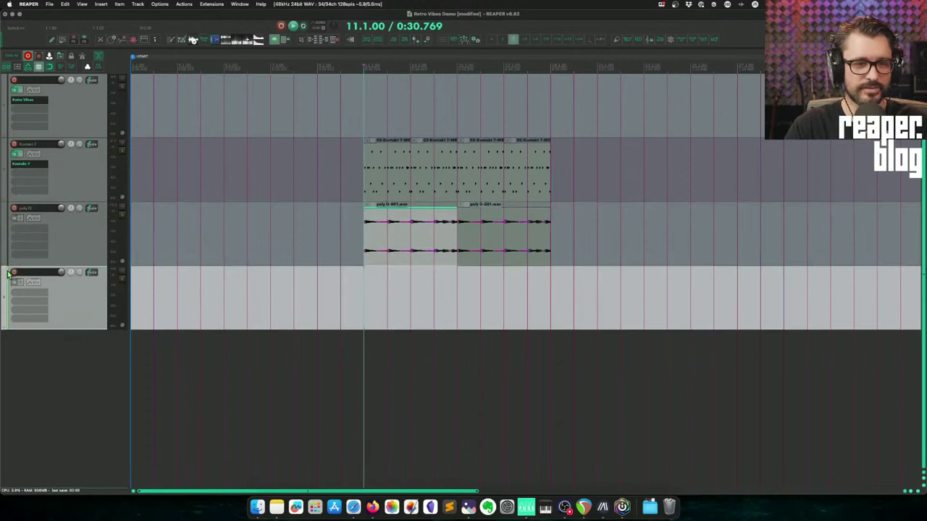
{"action": "key", "text": "super+z"}
{"action": "right_click", "coordinate": [81, 317]}
{"action": "left_click", "coordinate": [136, 338]}
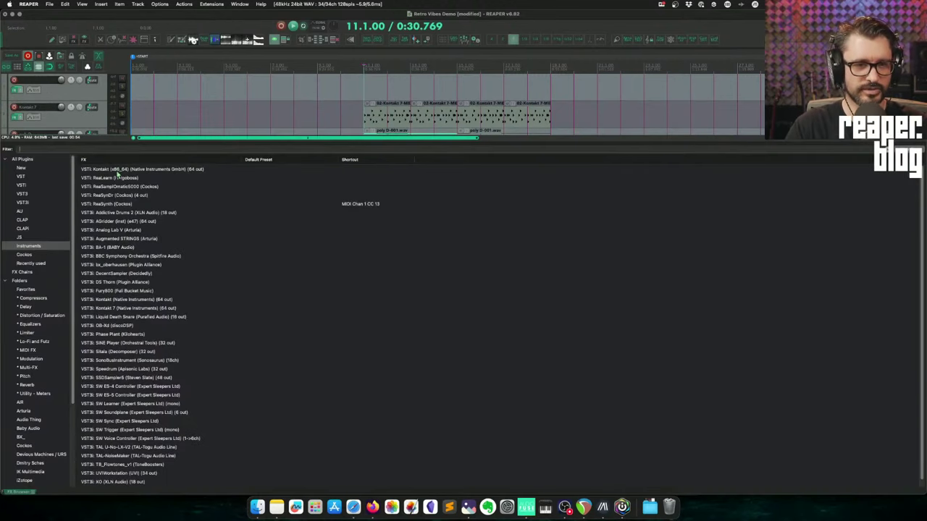
{"action": "scroll", "coordinate": [145, 297], "scroll_direction": "down", "scroll_amount": 1}
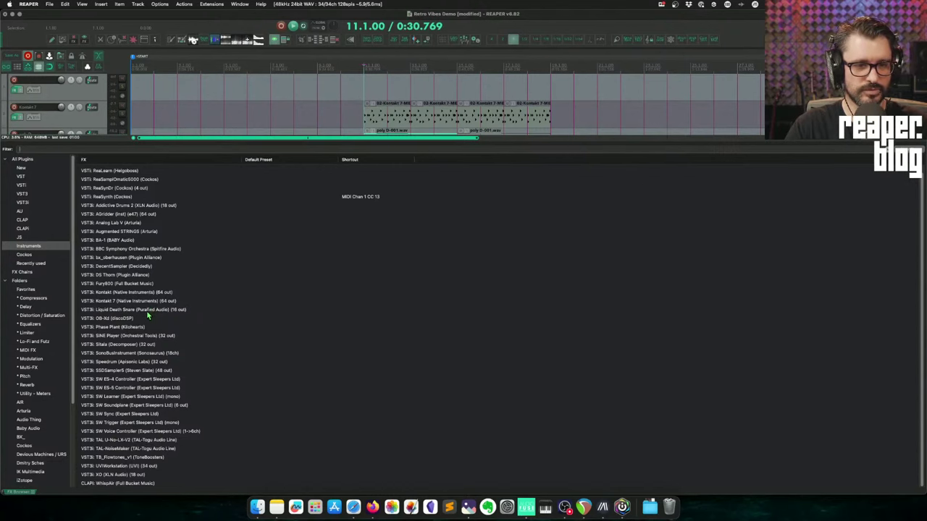
{"action": "double_click", "coordinate": [150, 301]}
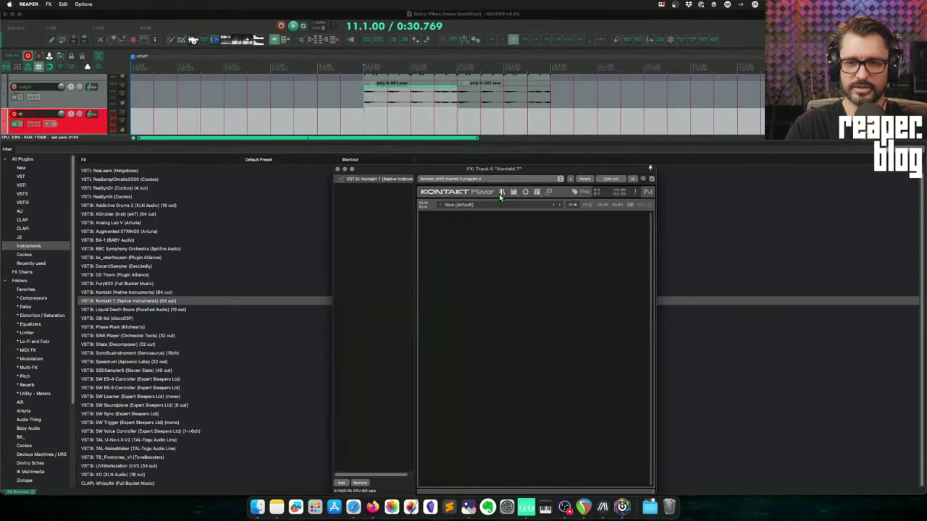
- Load the Analog Dreams 'A Bit Dirty' preset, view its sequencer, then close Kontakt
{"action": "left_click", "coordinate": [433, 258]}
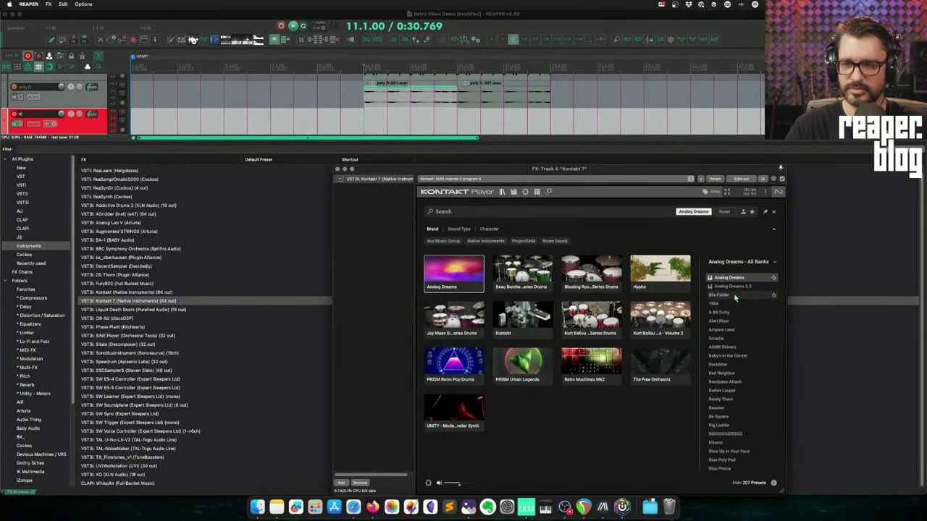
{"action": "left_click", "coordinate": [737, 313]}
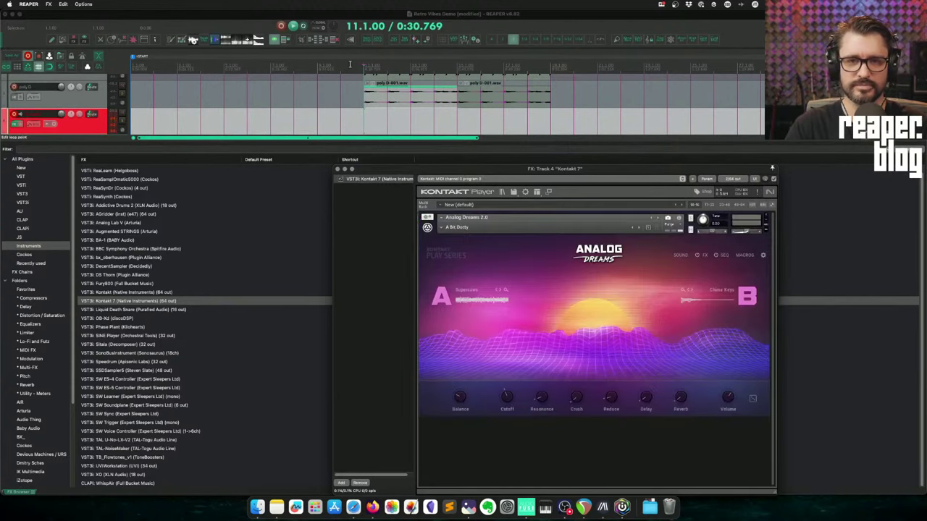
{"action": "left_click", "coordinate": [41, 94]}
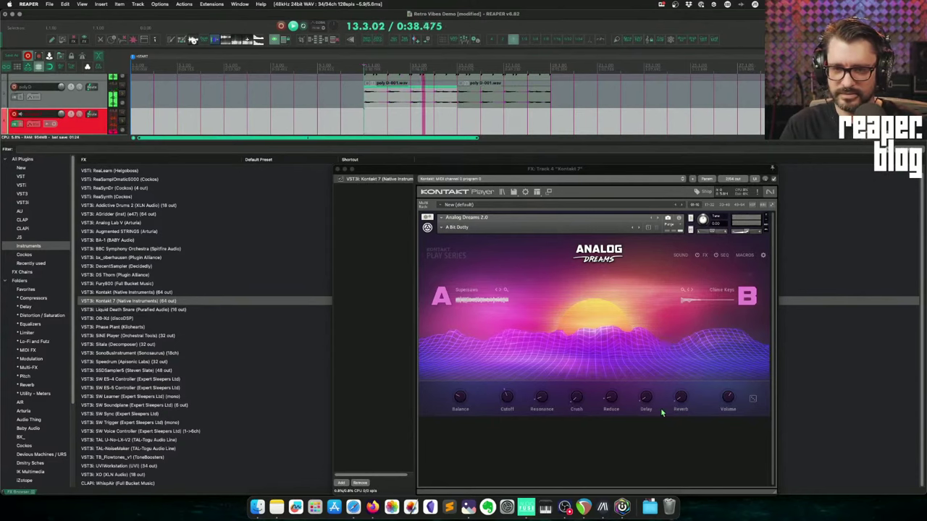
{"action": "left_click", "coordinate": [747, 257]}
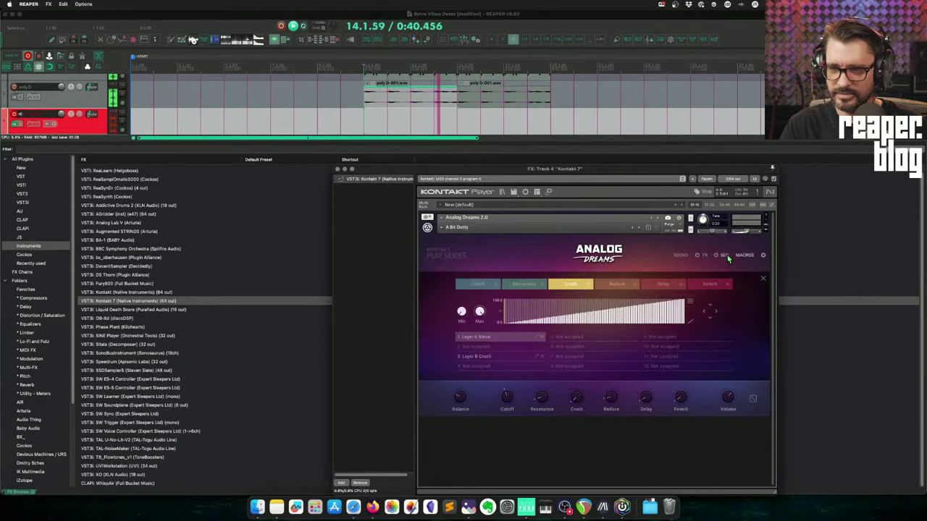
{"action": "left_click", "coordinate": [725, 257]}
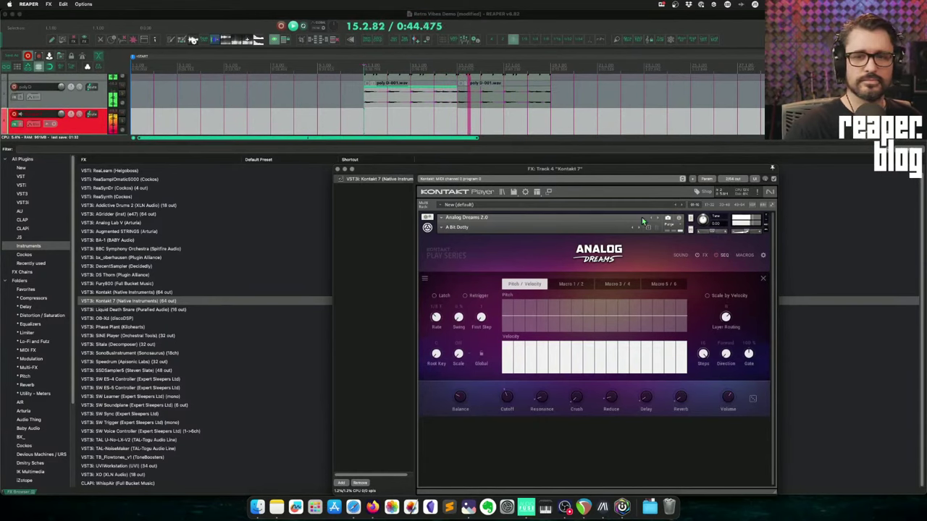
{"action": "left_click", "coordinate": [344, 169]}
- Set the start position back to bar 11 and reopen the Kontakt instrument
{"action": "left_click", "coordinate": [381, 115]}
{"action": "scroll", "coordinate": [380, 114], "scroll_direction": "up", "scroll_amount": 1}
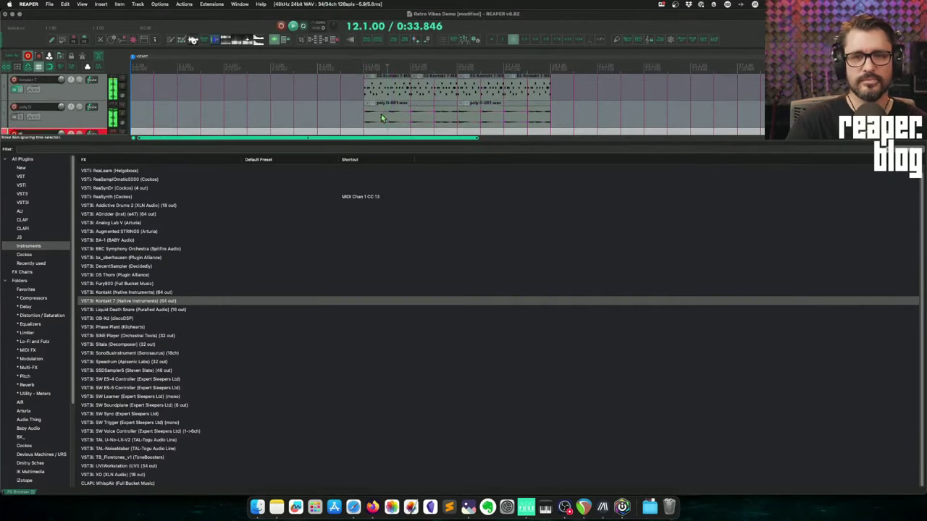
{"action": "left_click", "coordinate": [373, 121]}
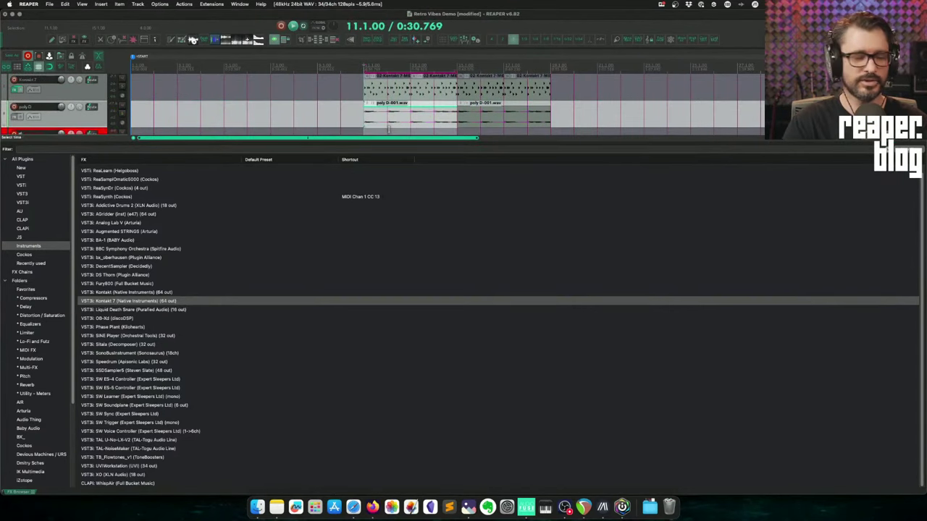
{"action": "key", "text": "Return"}
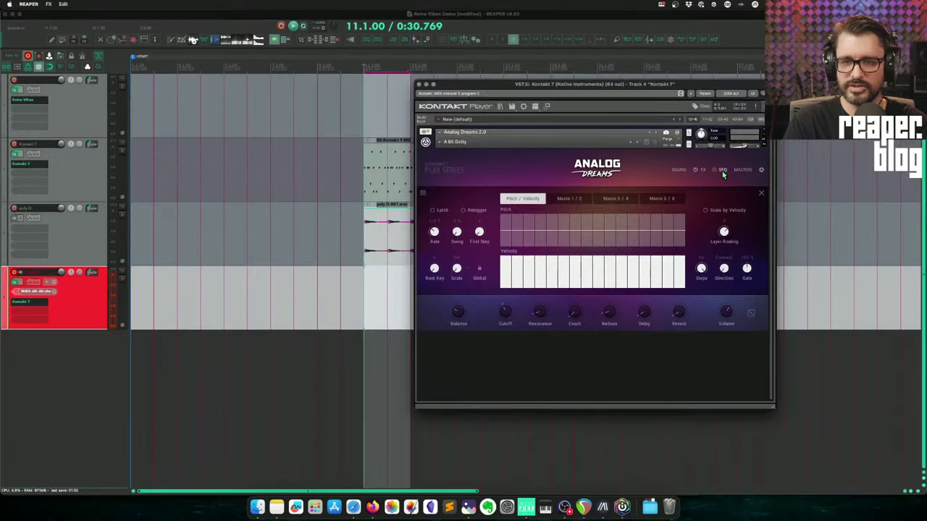
- Toggle the Analog Dreams sequencer off and on, then show its sound page
{"action": "left_click", "coordinate": [713, 171]}
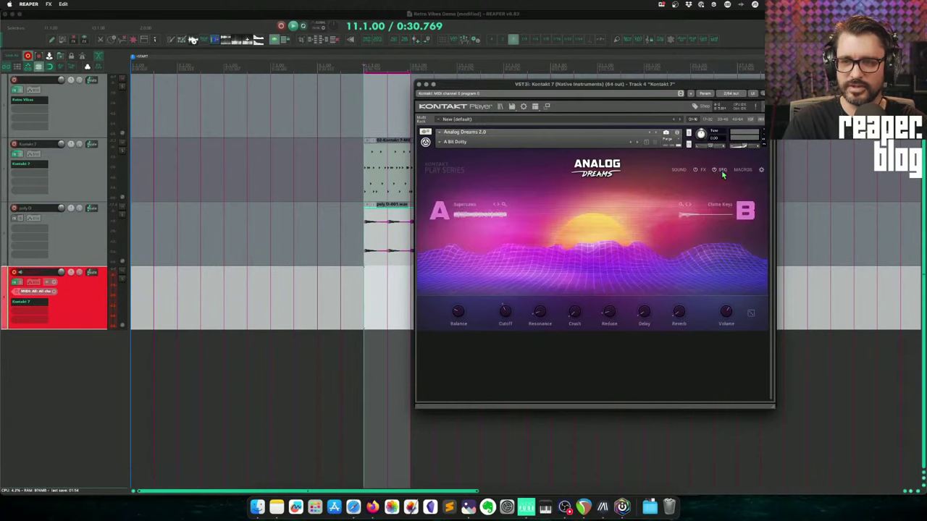
{"action": "left_click", "coordinate": [722, 170]}
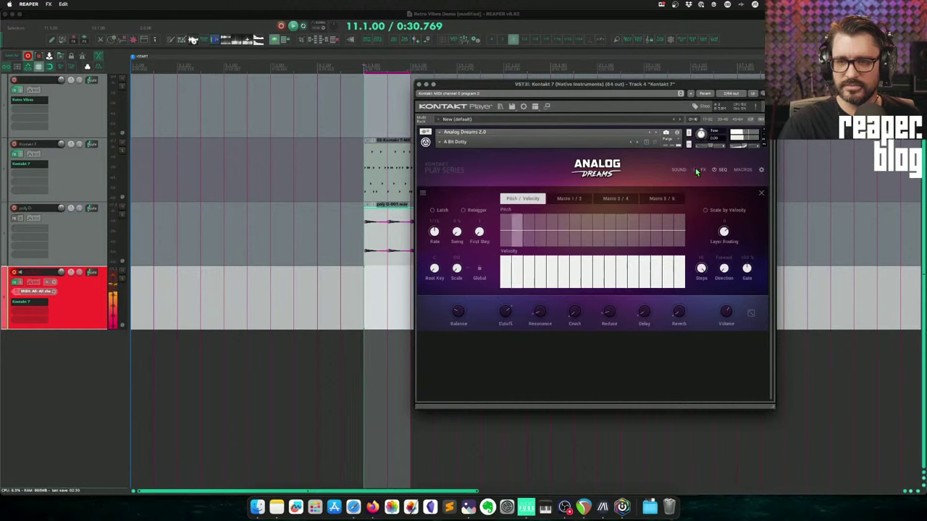
{"action": "left_click", "coordinate": [677, 170]}
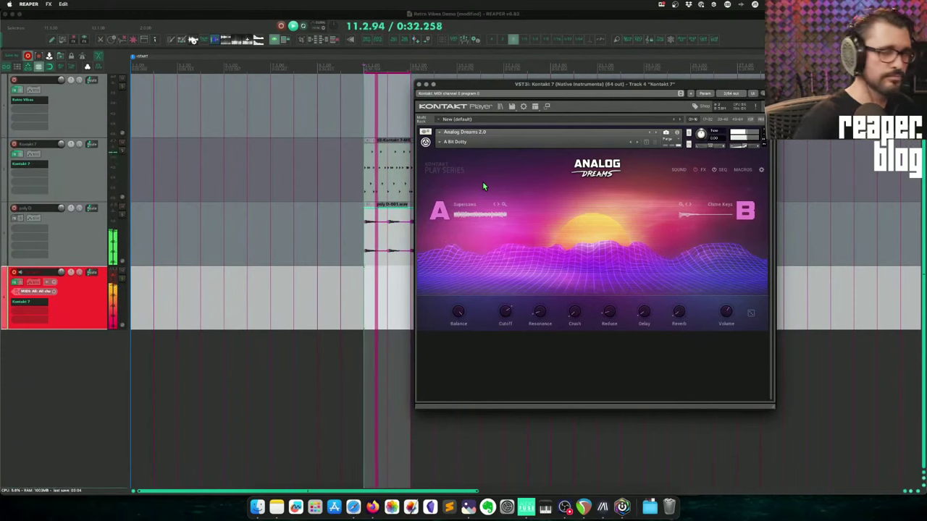
- Move the Kontakt window aside and record a five-note MIDI phrase onto the Kontakt 7 track
{"action": "key", "text": "space"}
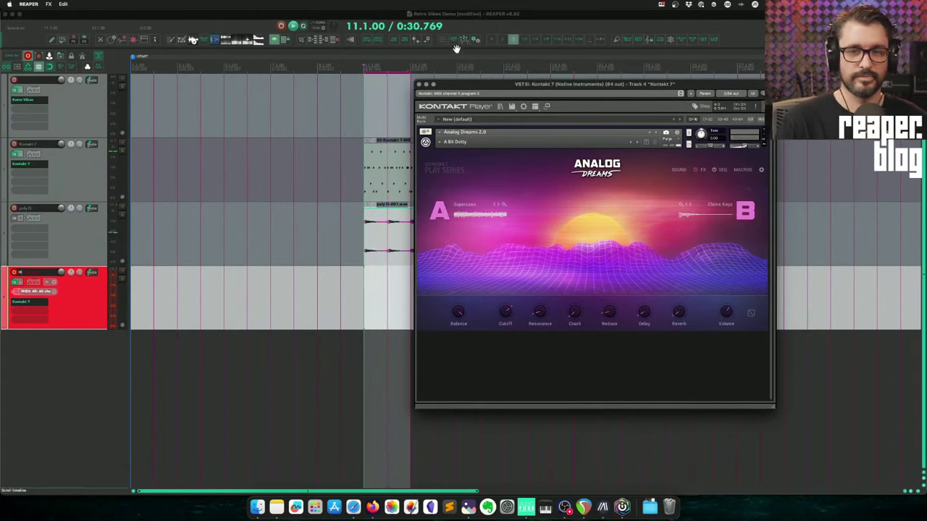
{"action": "left_click_drag", "start_coordinate": [464, 85], "coordinate": [516, 89]}
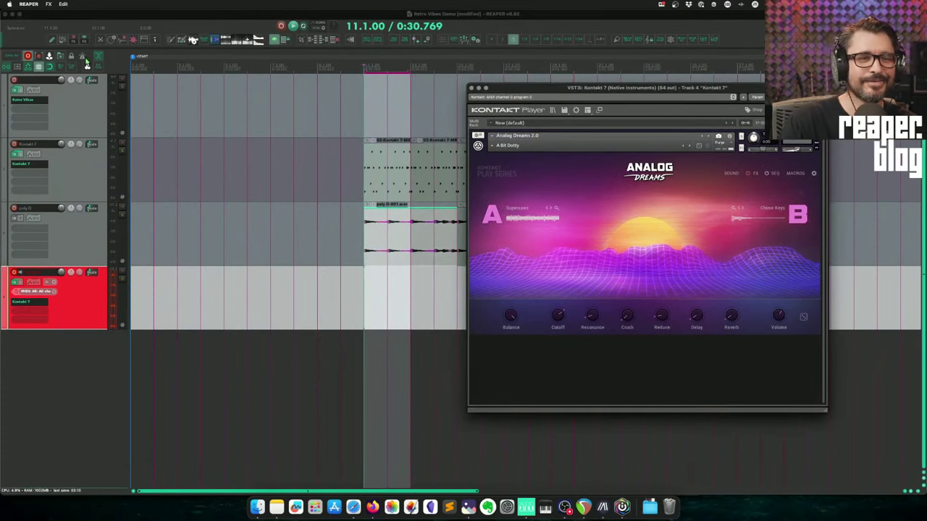
{"action": "left_click", "coordinate": [148, 114]}
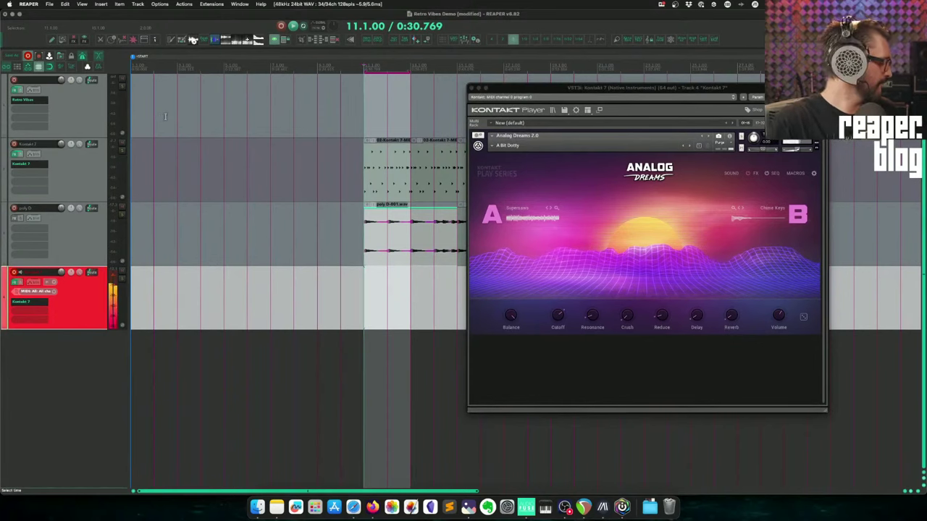
{"action": "key", "text": "space"}
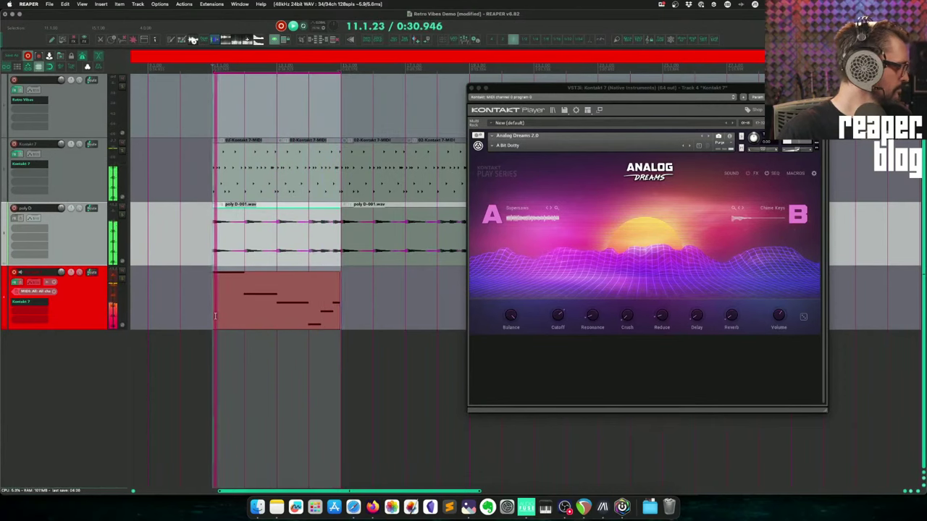
{"action": "key", "text": "space"}
{"action": "left_click", "coordinate": [282, 324]}
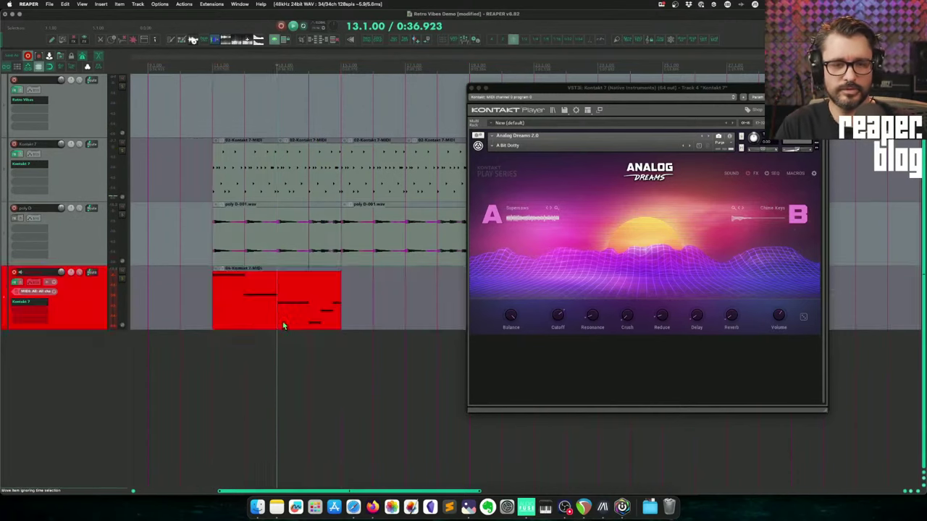
- In the MIDI editor, audition and drag the pink note before bar 14 to a new pitch
{"action": "double_click", "coordinate": [281, 324]}
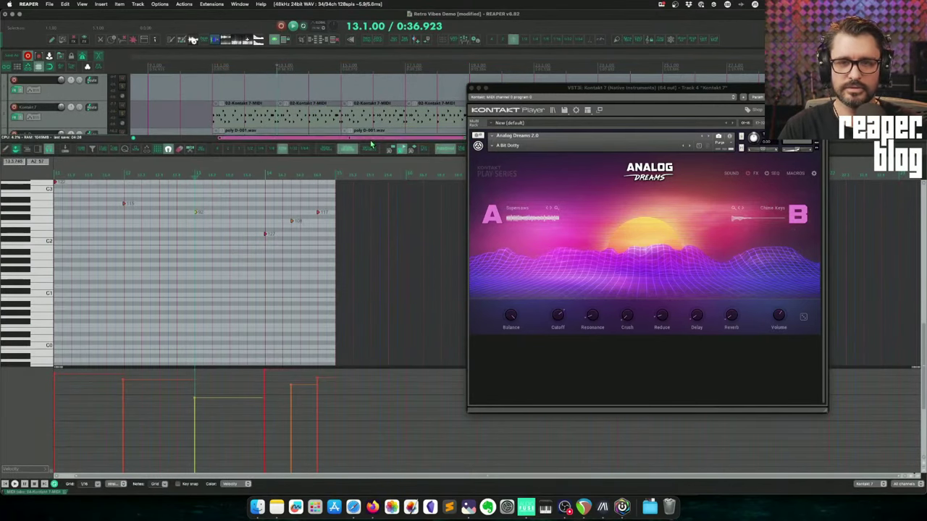
{"action": "left_click", "coordinate": [252, 239]}
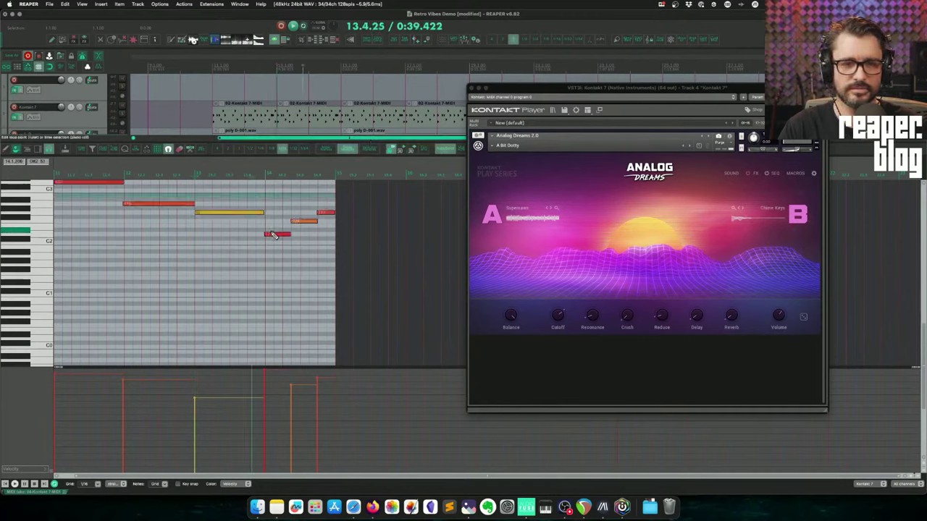
{"action": "key", "text": "space"}
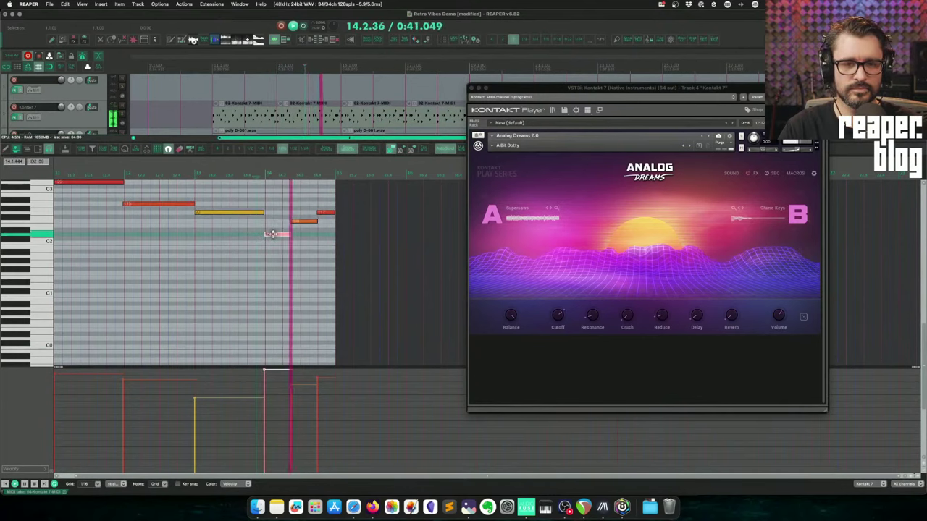
{"action": "key", "text": "space"}
{"action": "key", "text": "space"}
{"action": "key", "text": "space"}
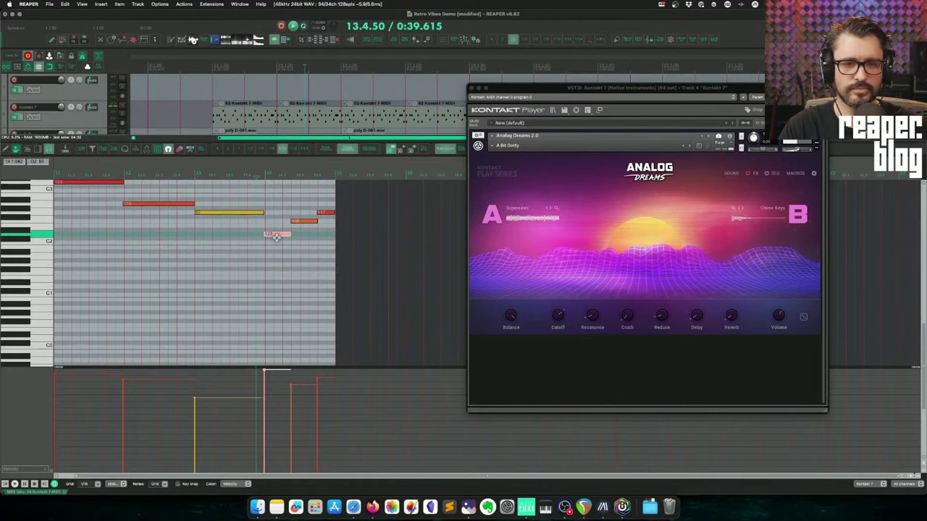
{"action": "mouse_move", "coordinate": [276, 239]}
{"action": "left_mouse_down"}
{"action": "mouse_move", "coordinate": [278, 246]}
{"action": "mouse_move", "coordinate": [281, 226]}
{"action": "left_mouse_up"}
{"action": "key", "text": "space"}
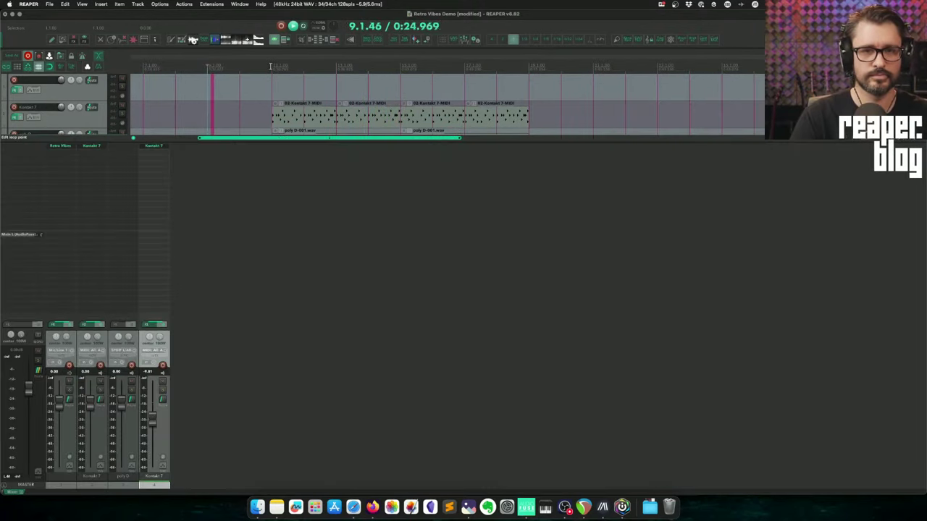
- Close the MIDI editor, stop playback, hide the mixer and shrink all tracks to fit
{"action": "left_click", "coordinate": [270, 65]}
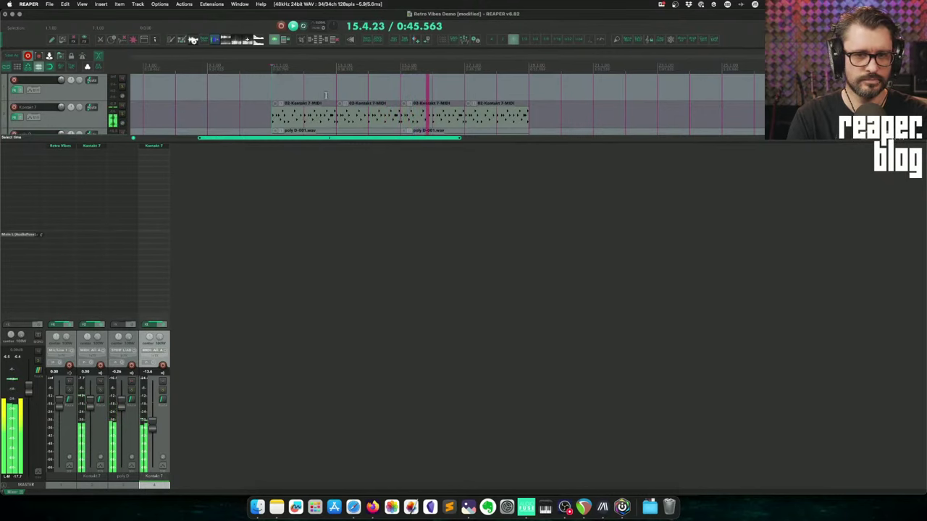
{"action": "key", "text": "space"}
{"action": "key", "text": "ctrl+m"}
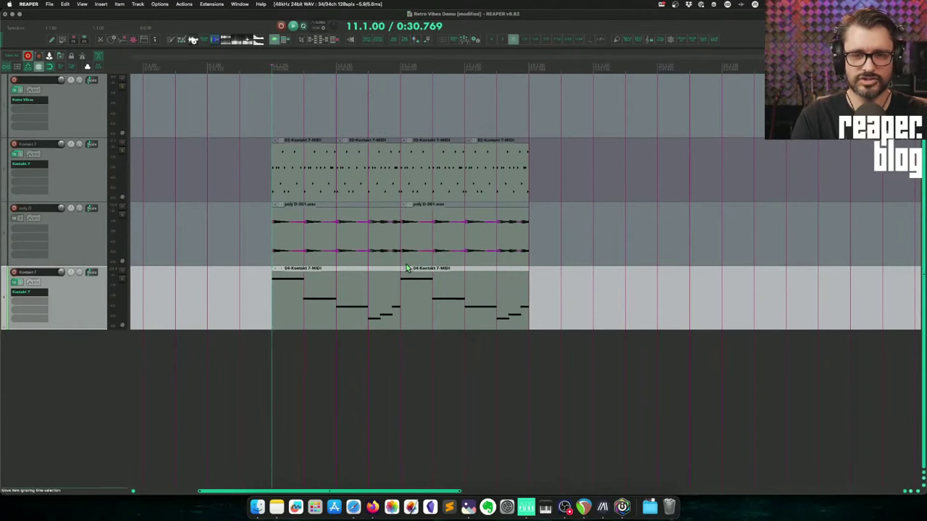
{"action": "key", "text": "Page_Down"}
{"action": "key", "text": "Page_Down"}
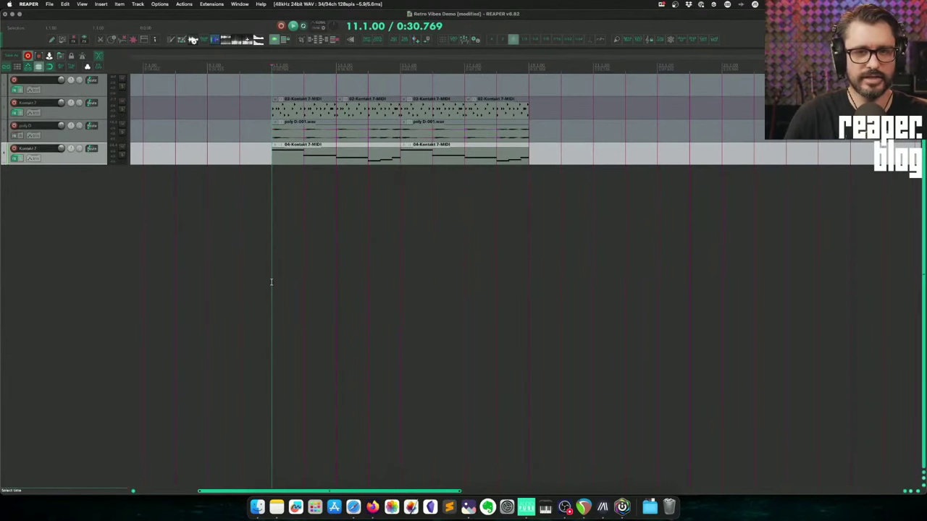
{"action": "left_click", "coordinate": [49, 213]}
- Audition toms from the VC Diodes and Rust database and add Tom 12.wav on a new track
{"action": "key", "text": "super+alt+x"}
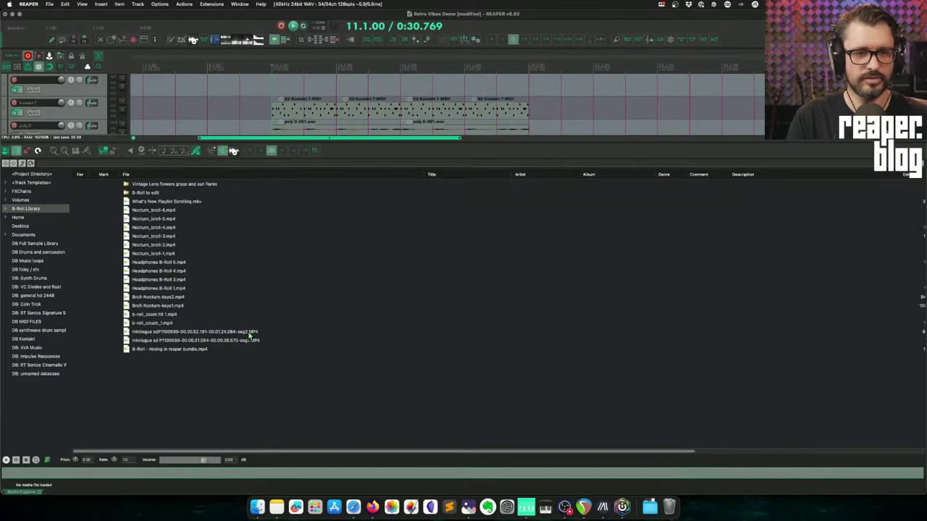
{"action": "left_click", "coordinate": [47, 288]}
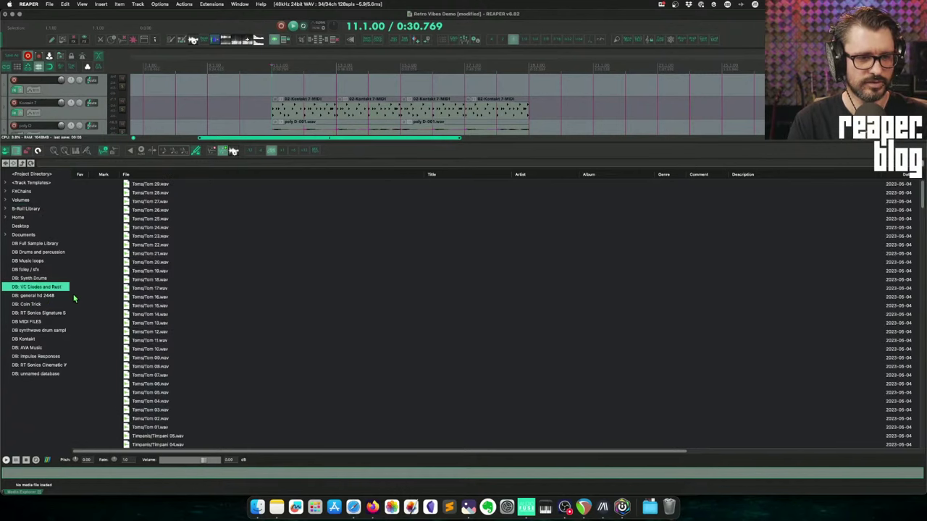
{"action": "left_click", "coordinate": [166, 185]}
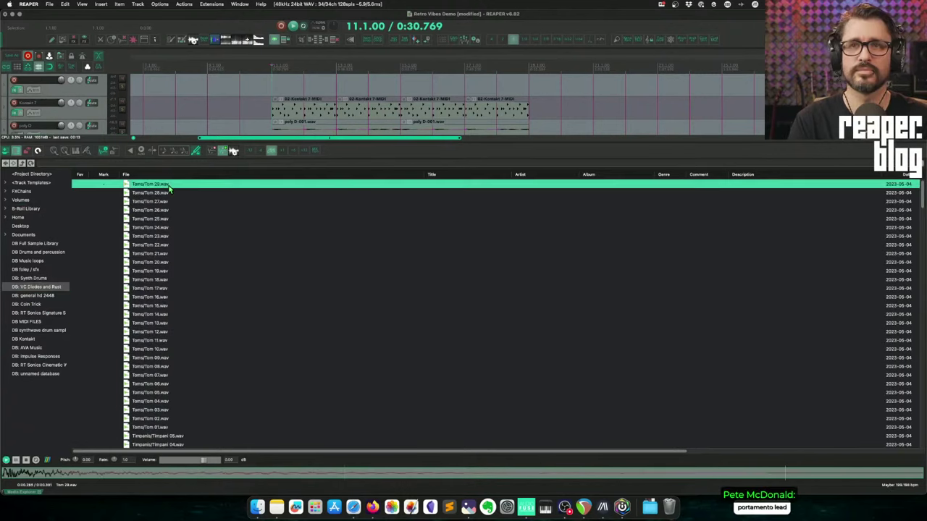
{"action": "left_click", "coordinate": [170, 191]}
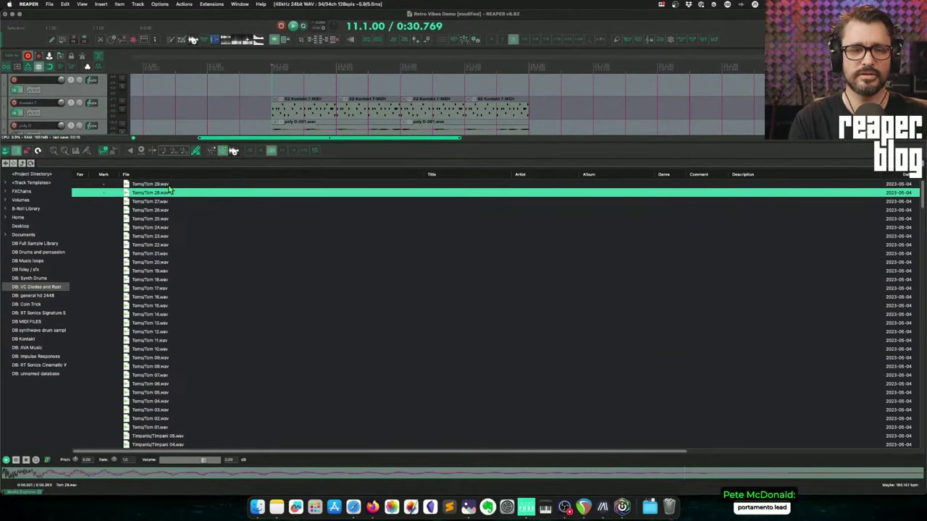
{"action": "key", "text": "Down"}
{"action": "key", "text": "Down"}
{"action": "scroll", "coordinate": [197, 319], "scroll_direction": "down", "scroll_amount": 1}
{"action": "left_click", "coordinate": [197, 317]}
{"action": "key", "text": "Down"}
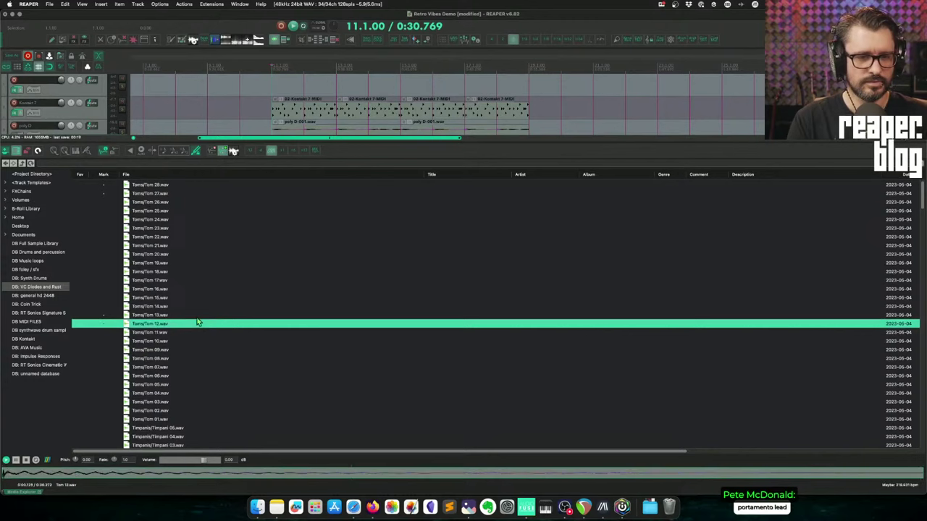
{"action": "key", "text": "Down"}
{"action": "key", "text": "Up"}
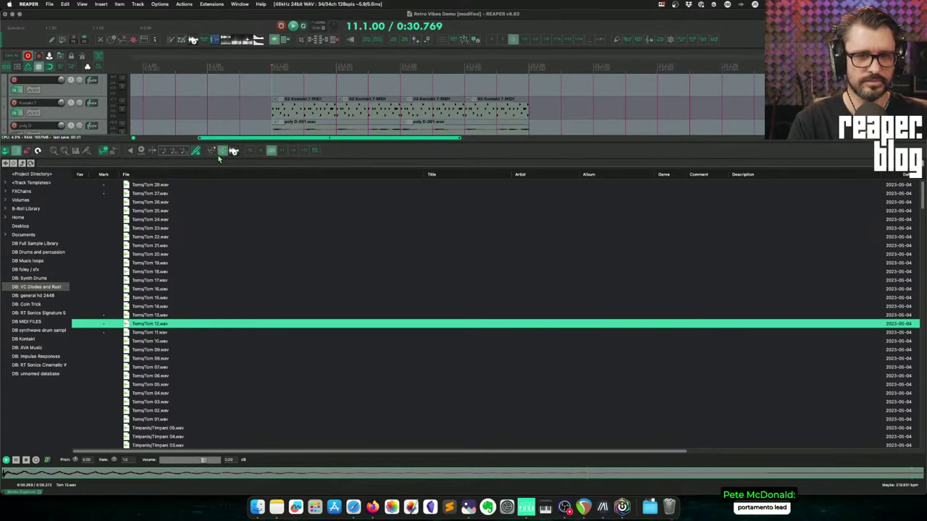
{"action": "scroll", "coordinate": [276, 101], "scroll_direction": "down", "scroll_amount": 2}
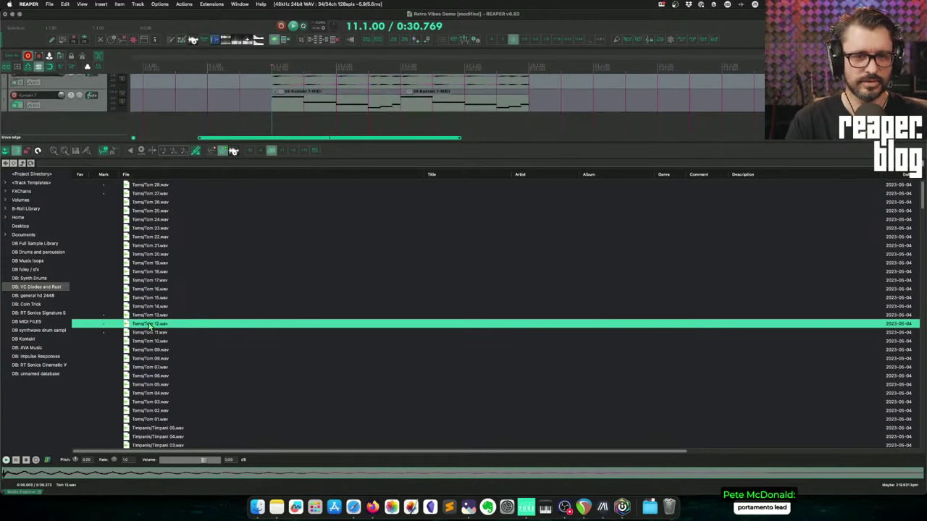
{"action": "left_click_drag", "start_coordinate": [186, 323], "coordinate": [318, 133]}
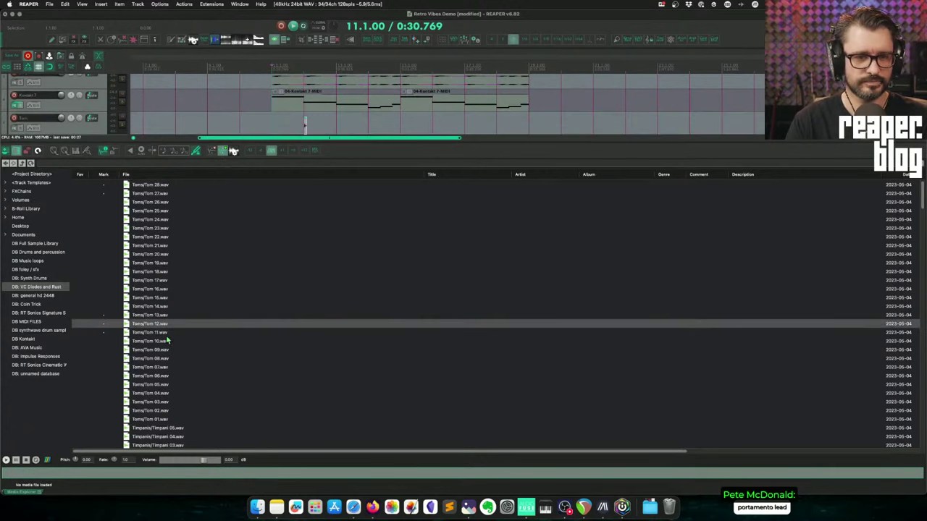
- Audition more toms, place Tom 06.wav on its own new track, and close the Media Explorer
{"action": "left_click", "coordinate": [190, 325]}
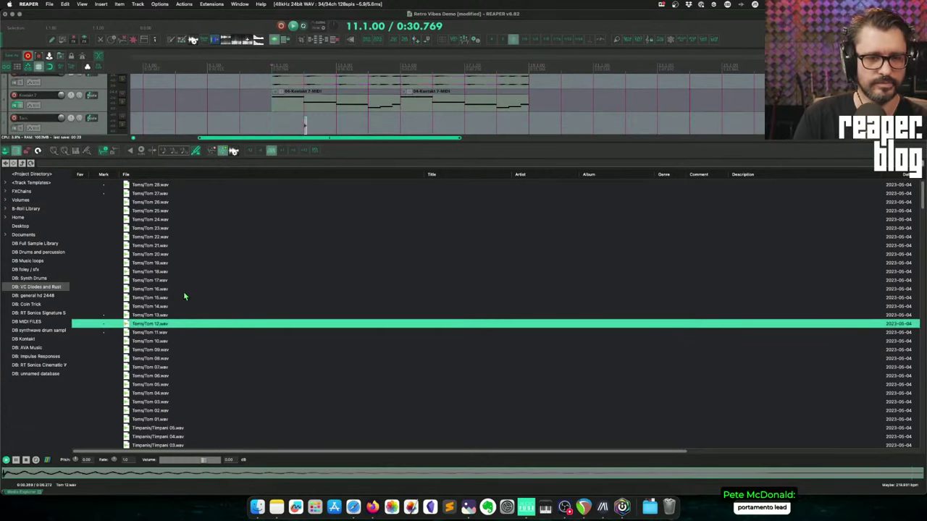
{"action": "key", "text": "Up"}
{"action": "key", "text": "Up"}
{"action": "key", "text": "Up"}
{"action": "key", "text": "Up"}
{"action": "key", "text": "Up"}
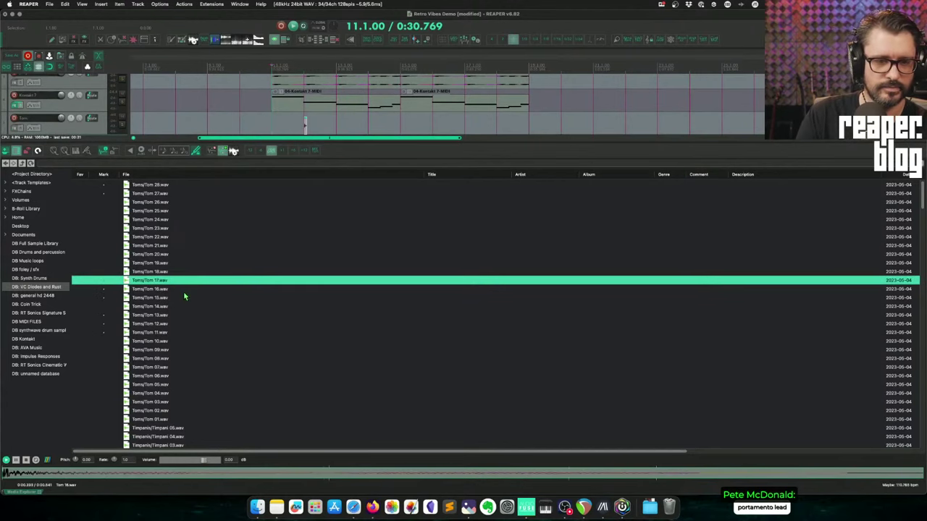
{"action": "key", "text": "Up"}
{"action": "key", "text": "Up"}
{"action": "key", "text": "Up"}
{"action": "key", "text": "Up"}
{"action": "key", "text": "Up"}
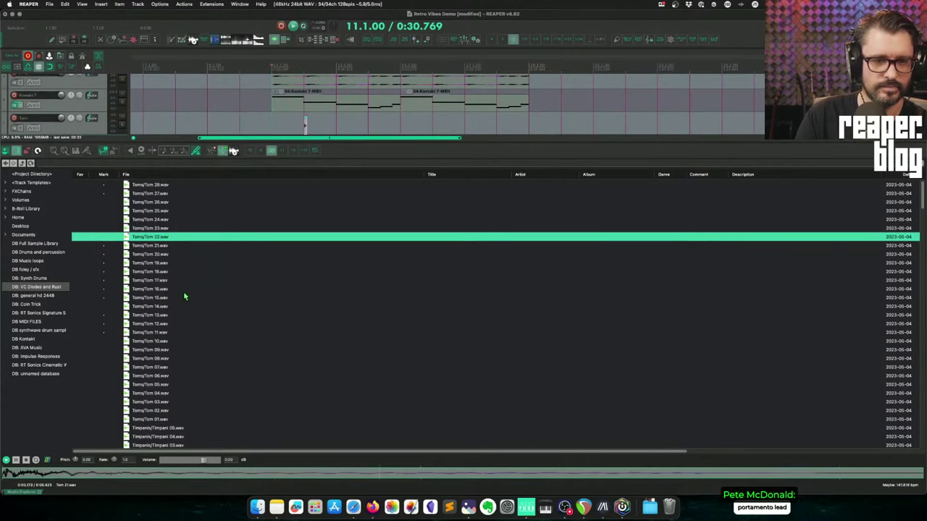
{"action": "key", "text": "Down"}
{"action": "left_click", "coordinate": [184, 345]}
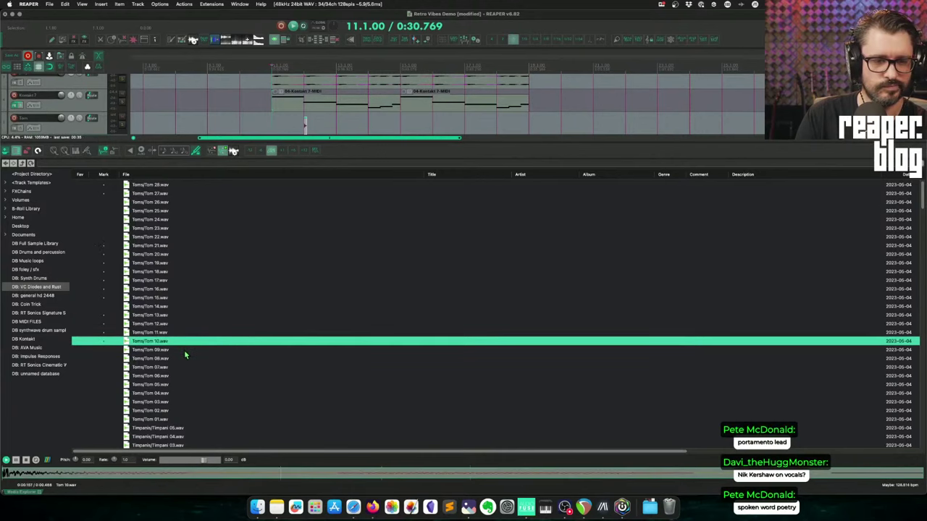
{"action": "key", "text": "Down"}
{"action": "key", "text": "Down"}
{"action": "key", "text": "Down"}
{"action": "key", "text": "Down"}
{"action": "key", "text": "Down"}
{"action": "key", "text": "Up"}
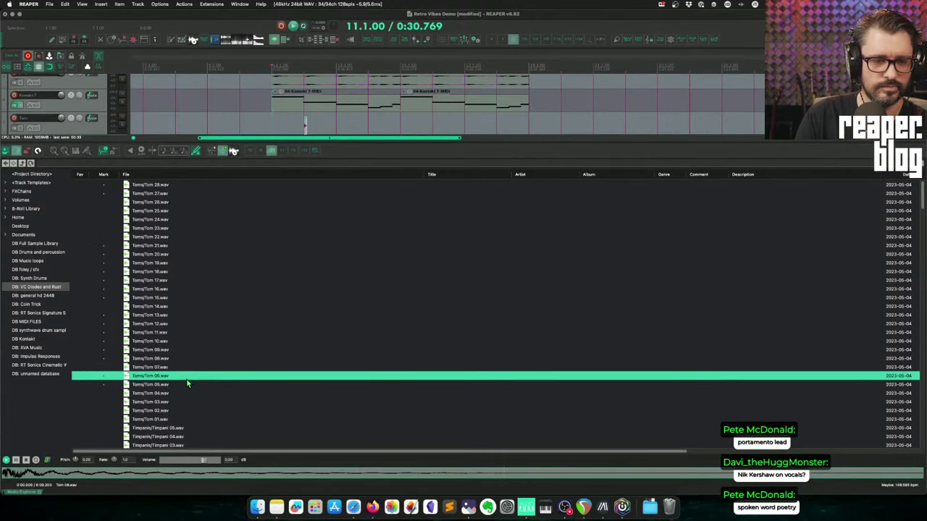
{"action": "scroll", "coordinate": [348, 110], "scroll_direction": "down", "scroll_amount": 1}
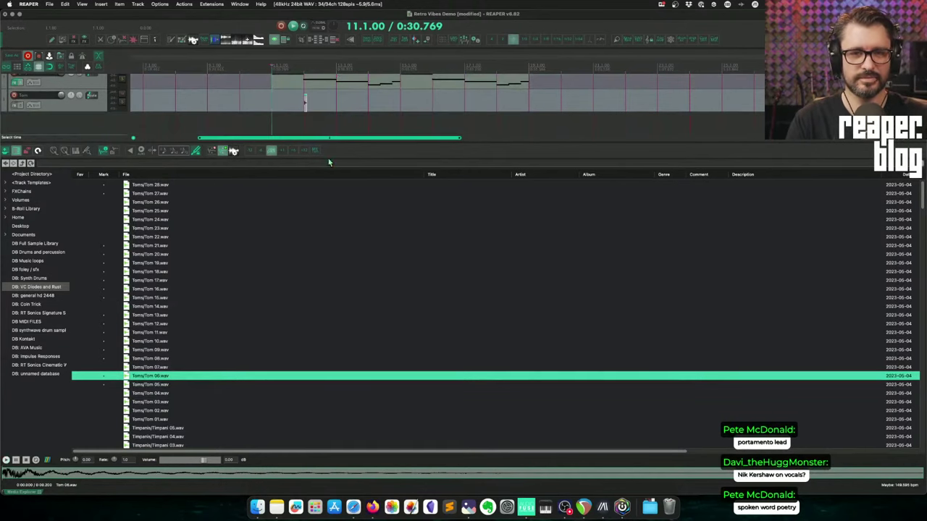
{"action": "left_click_drag", "start_coordinate": [147, 377], "coordinate": [294, 208]}
{"action": "left_click_drag", "start_coordinate": [306, 143], "coordinate": [307, 137]}
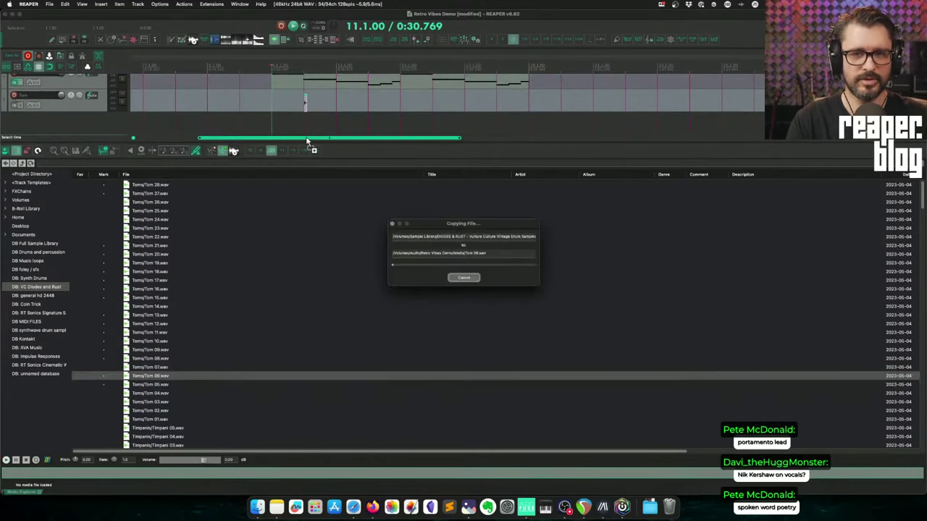
{"action": "key", "text": "ctrl+alt+x"}
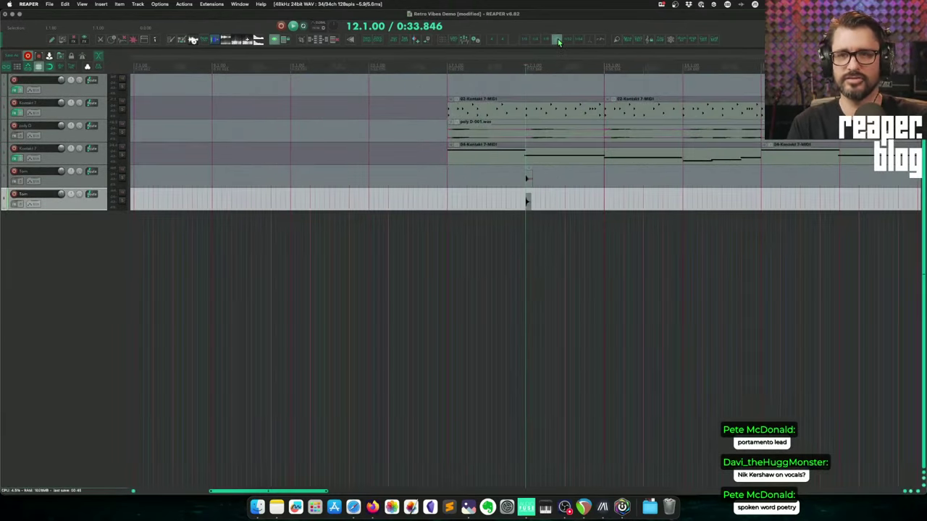
- Shift the tom hits later, unsolo both Tom tracks, and play them briefly
{"action": "scroll", "coordinate": [584, 250], "scroll_direction": "up", "scroll_amount": 4}
{"action": "scroll", "coordinate": [584, 250], "scroll_direction": "down", "scroll_amount": 4}
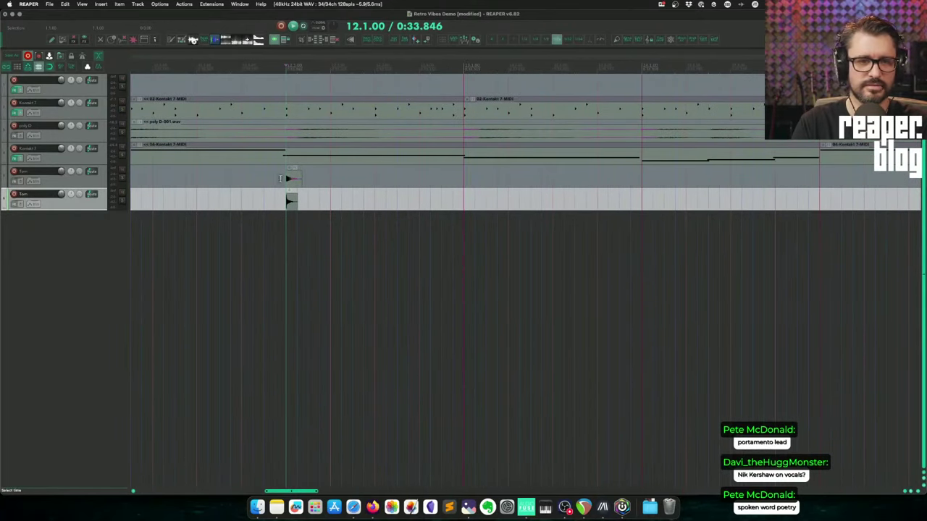
{"action": "left_click_drag", "start_coordinate": [294, 182], "coordinate": [460, 181]}
{"action": "left_click_drag", "start_coordinate": [121, 201], "coordinate": [119, 187]}
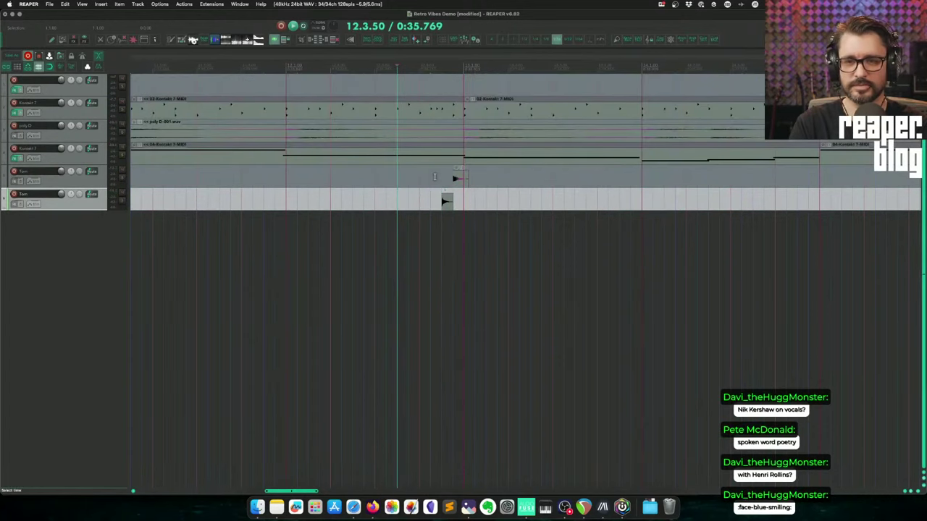
{"action": "left_click", "coordinate": [430, 178]}
{"action": "key", "text": "space"}
{"action": "key", "text": "space"}
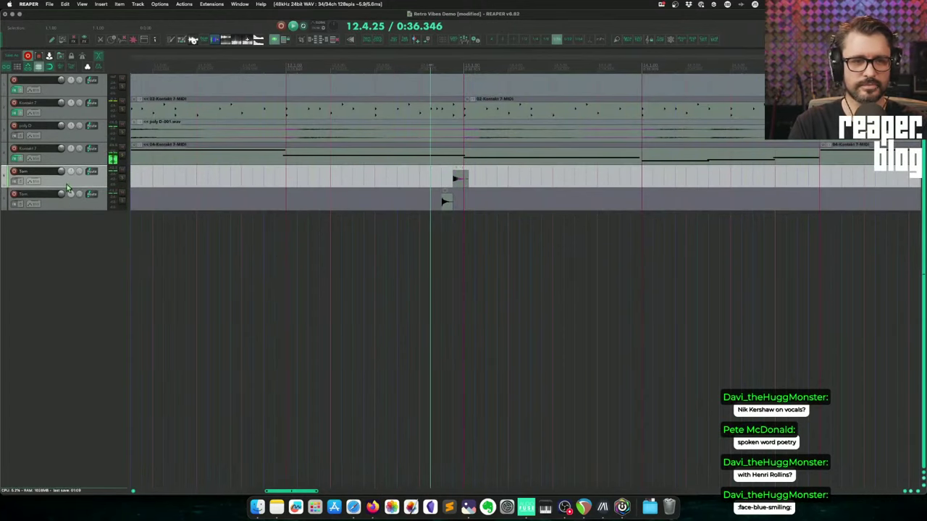
- Move both Tom tracks up beneath Kontakt, then select the Kontakt and both Tom tracks
{"action": "left_click", "coordinate": [94, 207], "text": "shift"}
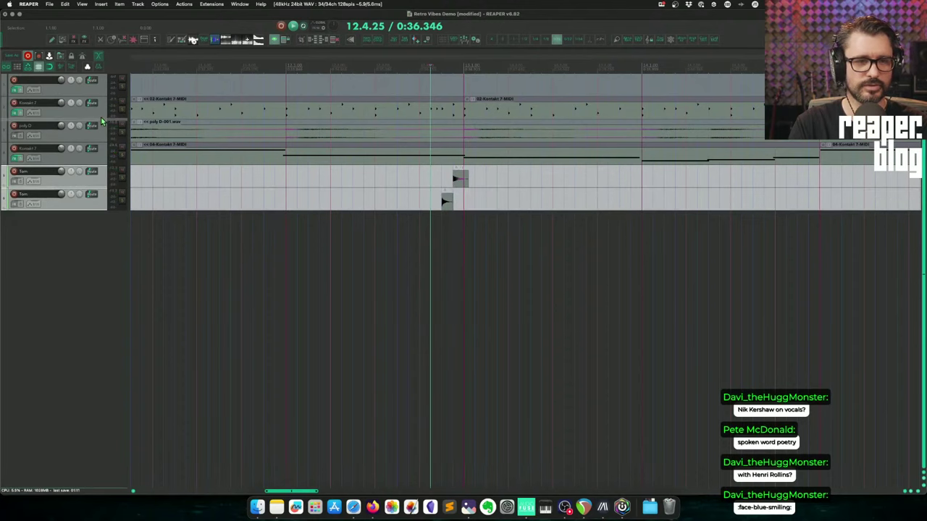
{"action": "left_click_drag", "start_coordinate": [101, 130], "coordinate": [103, 127]}
{"action": "scroll", "coordinate": [372, 149], "scroll_direction": "down", "scroll_amount": 4}
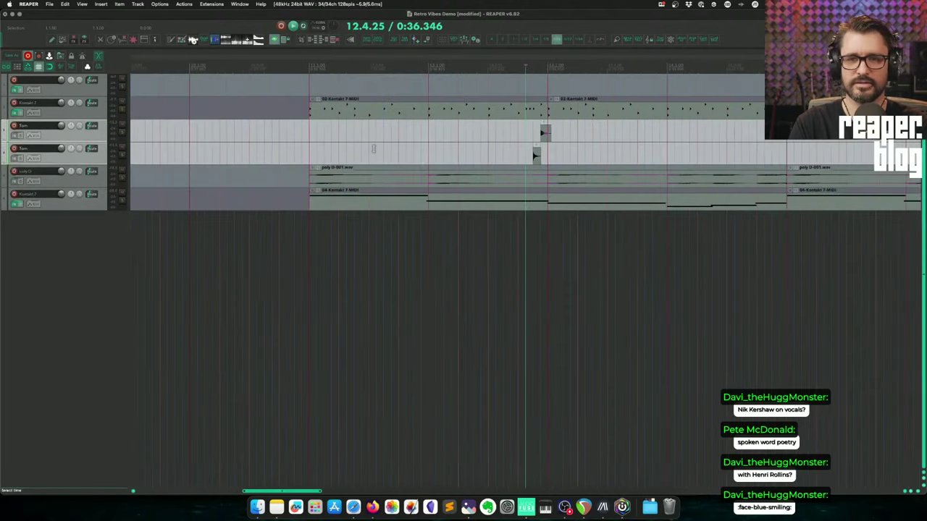
{"action": "left_click", "coordinate": [103, 116]}
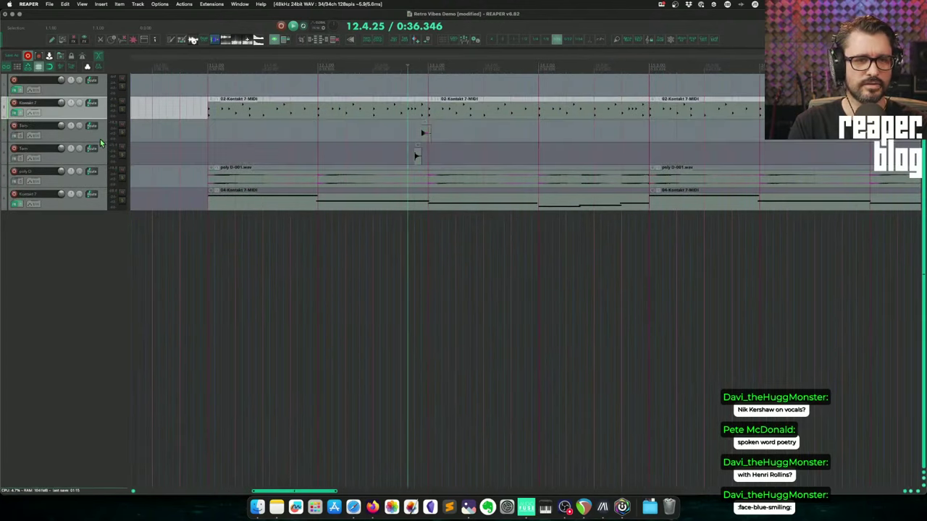
{"action": "left_click", "coordinate": [103, 155], "text": "shift"}
- Undo the duplication and put the Kontakt and Tom tracks in a new 'Drums' folder
{"action": "key", "text": "super+d"}
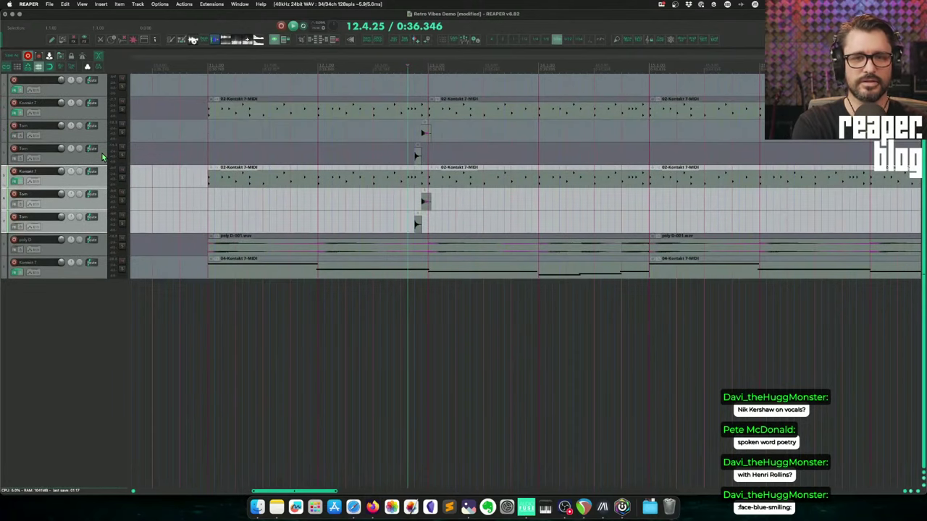
{"action": "key", "text": "super+z"}
{"action": "key", "text": "super+t"}
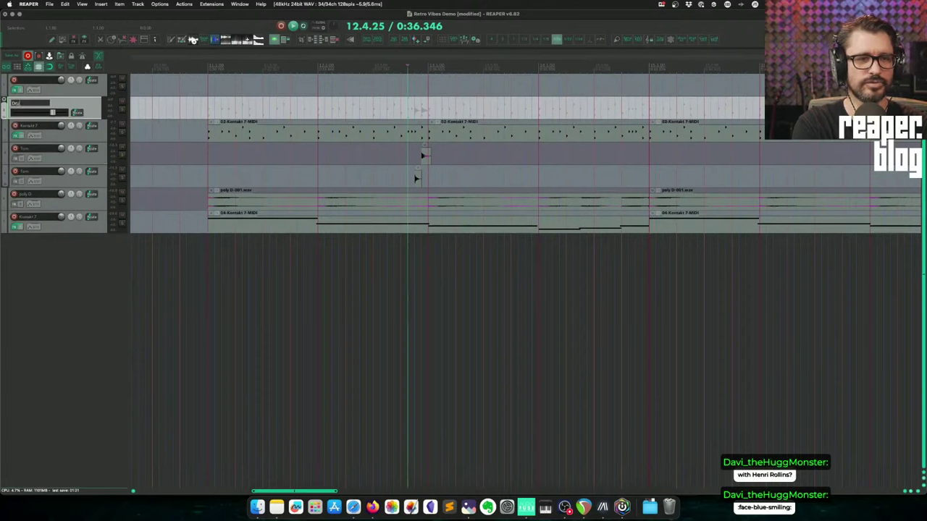
{"action": "type", "text": "Drums"}
{"action": "key", "text": "Return"}
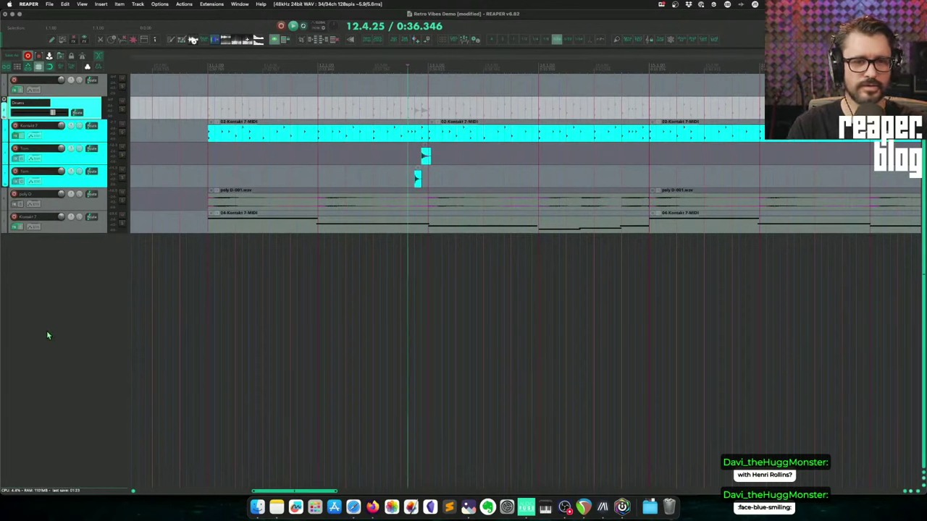
{"action": "left_click", "coordinate": [66, 276]}
- Put poly D and Kontakt 7 into a new 'Synths' folder
{"action": "left_click", "coordinate": [102, 206]}
{"action": "left_click", "coordinate": [102, 229], "text": "shift"}
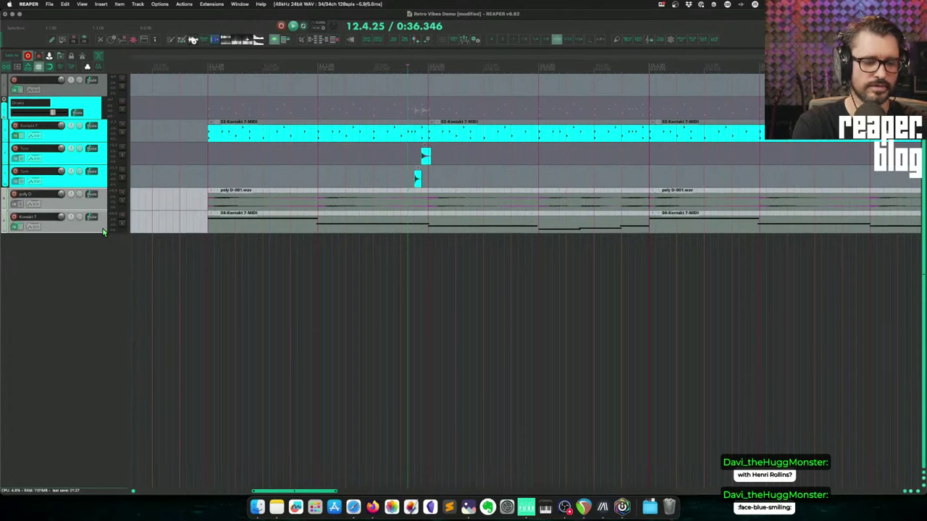
{"action": "key", "text": "super+t"}
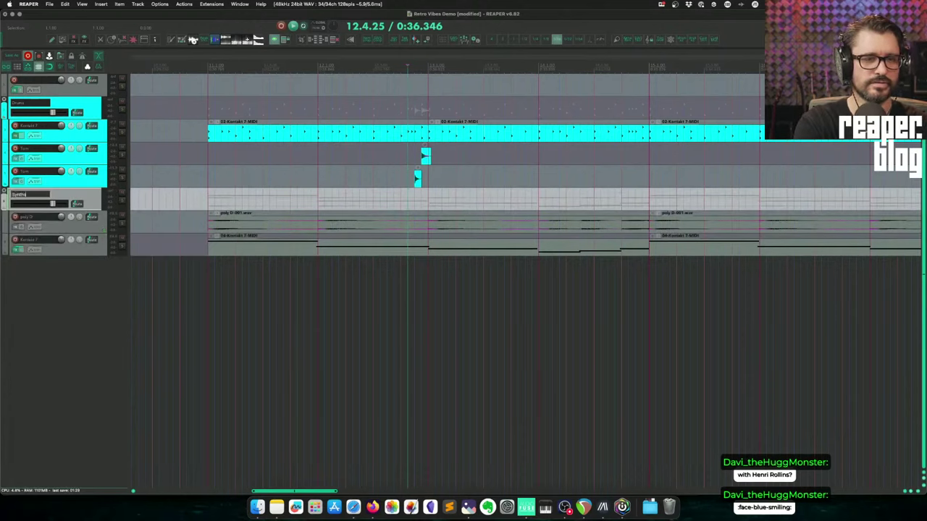
{"action": "key", "text": "Return"}
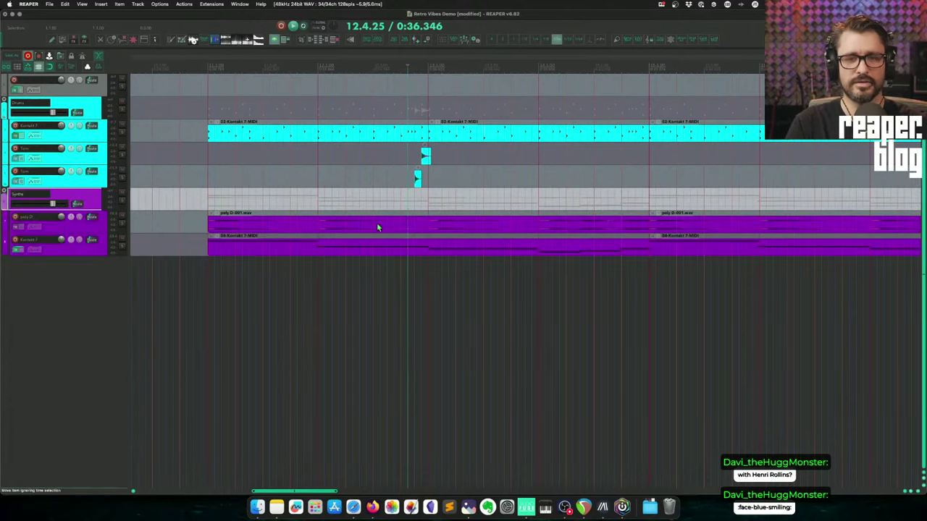
{"action": "scroll", "coordinate": [473, 265], "scroll_direction": "up", "scroll_amount": 5}
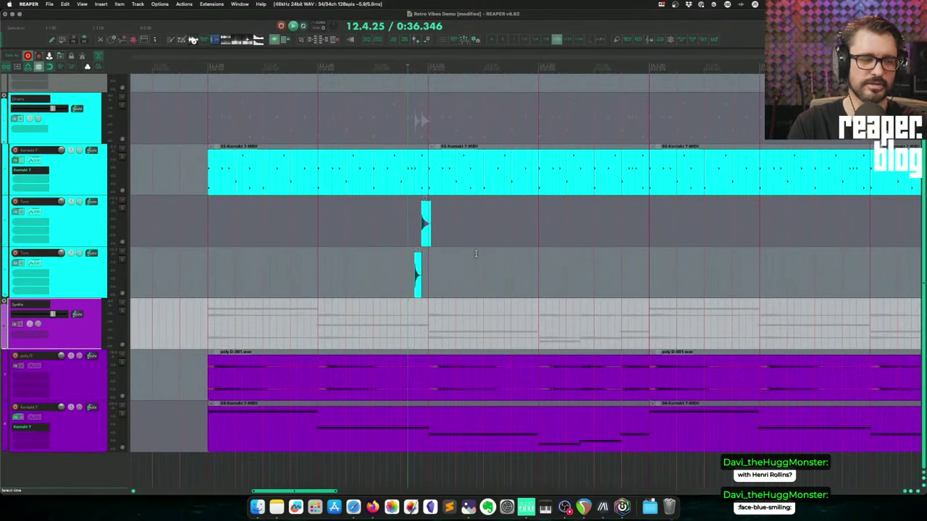
- Play the drum section from the Tom hits to audition it
{"action": "left_click", "coordinate": [412, 227]}
{"action": "key", "text": "space"}
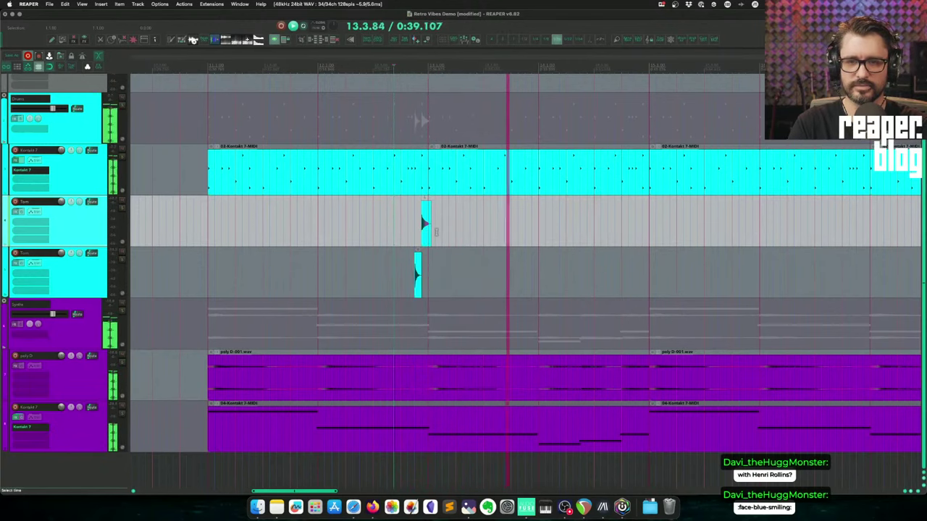
{"action": "scroll", "coordinate": [437, 232], "scroll_direction": "right", "scroll_amount": 3}
{"action": "key", "text": "space"}
{"action": "scroll", "coordinate": [405, 276], "scroll_direction": "left", "scroll_amount": 3}
{"action": "left_click_drag", "start_coordinate": [403, 275], "coordinate": [604, 260]}
{"action": "scroll", "coordinate": [595, 253], "scroll_direction": "up", "scroll_amount": 5}
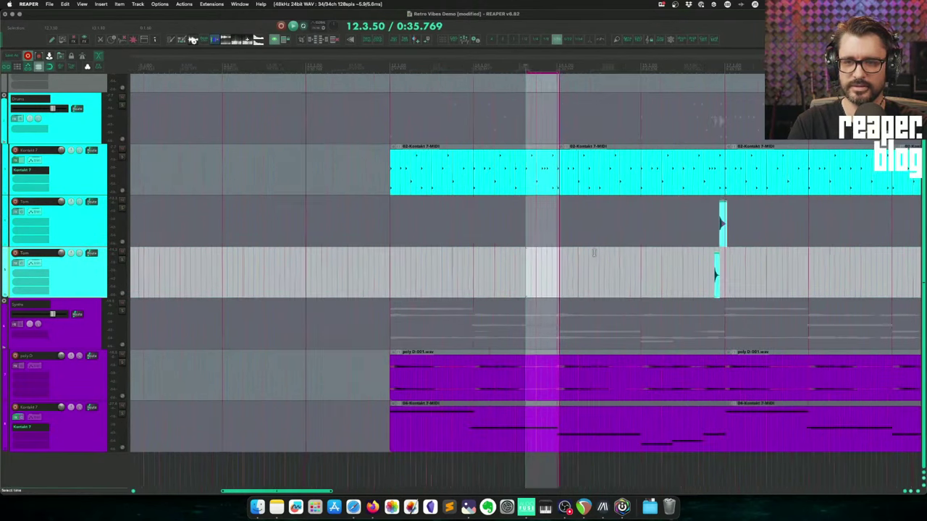
{"action": "scroll", "coordinate": [670, 250], "scroll_direction": "down", "scroll_amount": 5}
- Replay just before the Tom hits and copy the Tom 06 item right after itself
{"action": "left_click", "coordinate": [675, 223]}
{"action": "key", "text": "space"}
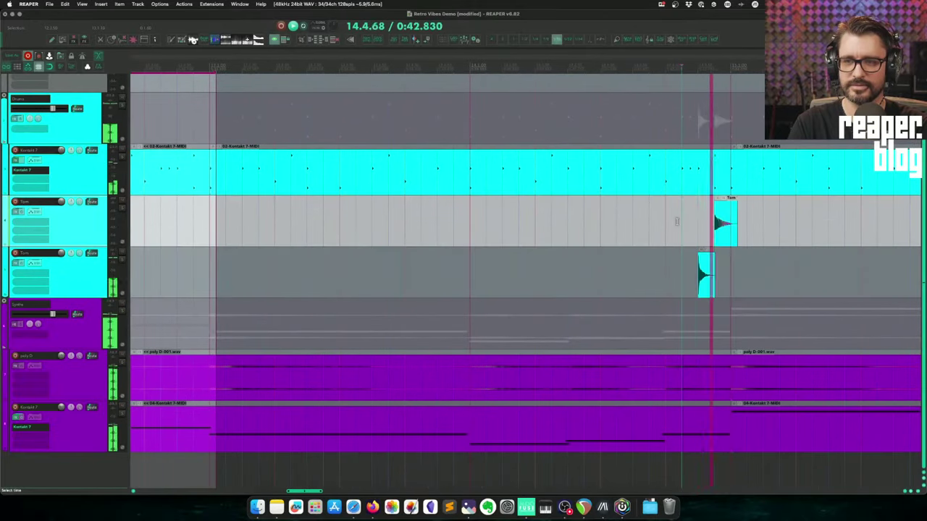
{"action": "left_click", "coordinate": [635, 226]}
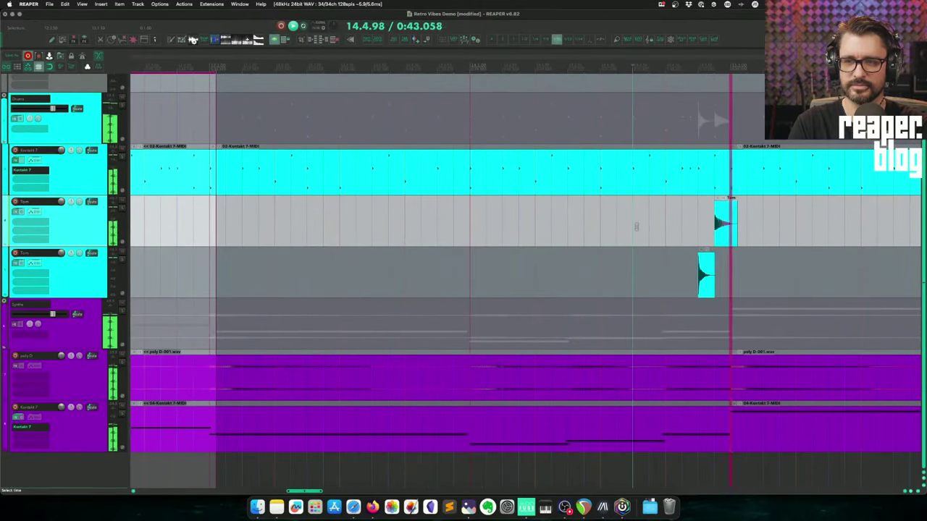
{"action": "scroll", "coordinate": [499, 221], "scroll_direction": "down", "scroll_amount": 4}
{"action": "scroll", "coordinate": [504, 241], "scroll_direction": "down", "scroll_amount": 3}
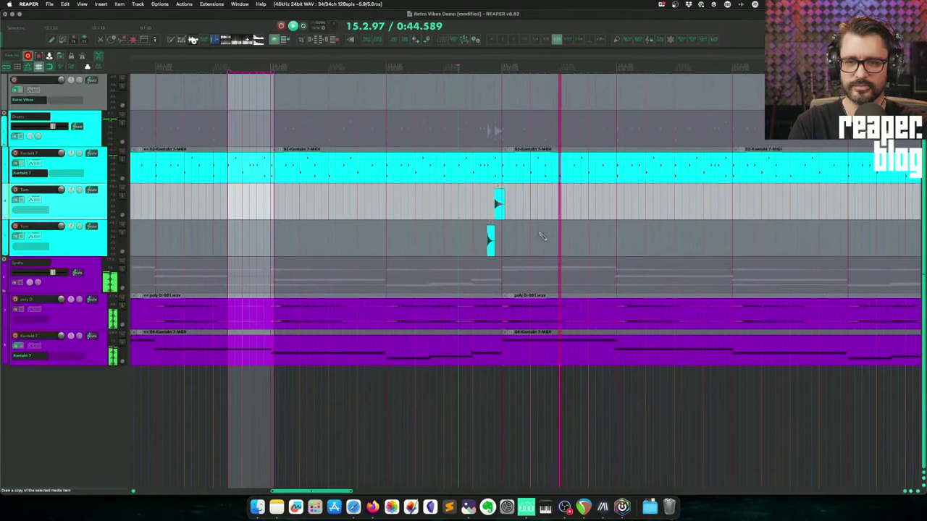
{"action": "left_click", "coordinate": [491, 240]}
{"action": "scroll", "coordinate": [493, 246], "scroll_direction": "up", "scroll_amount": 6}
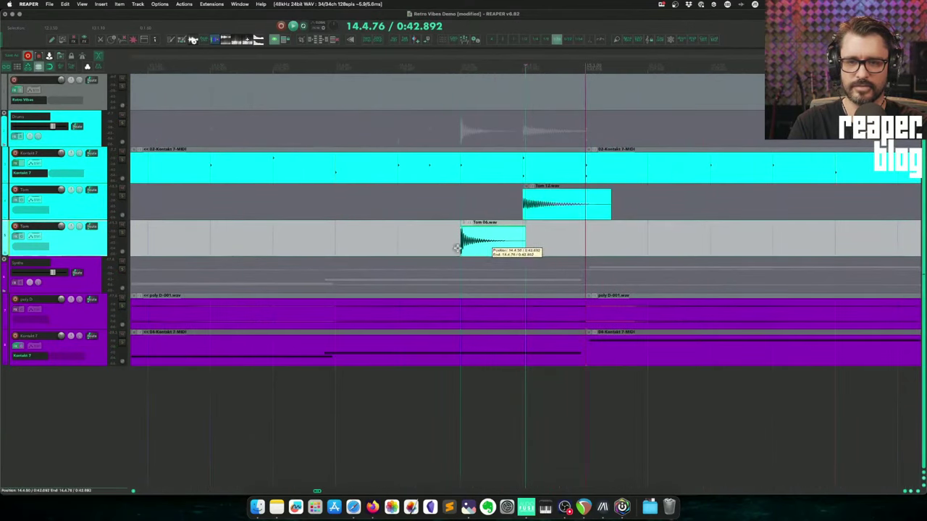
{"action": "left_click_drag", "start_coordinate": [427, 250], "coordinate": [496, 257]}
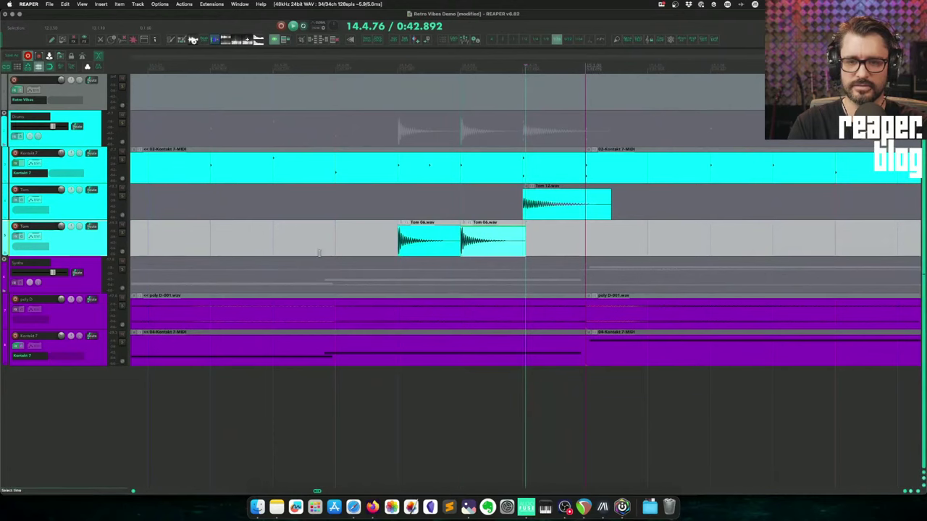
- Play from earlier in the bar, stop, and select an area across the Tom tracks
{"action": "left_click", "coordinate": [283, 249]}
{"action": "key", "text": "space"}
{"action": "scroll", "coordinate": [567, 208], "scroll_direction": "down", "scroll_amount": 3}
{"action": "scroll", "coordinate": [600, 220], "scroll_direction": "down", "scroll_amount": 4}
{"action": "scroll", "coordinate": [598, 215], "scroll_direction": "down", "scroll_amount": 1}
{"action": "key", "text": "space"}
{"action": "mouse_move", "coordinate": [340, 125]}
{"action": "left_mouse_down"}
{"action": "mouse_move", "coordinate": [453, 139]}
{"action": "mouse_move", "coordinate": [772, 134]}
{"action": "mouse_move", "coordinate": [699, 135]}
{"action": "mouse_move", "coordinate": [714, 127]}
{"action": "left_mouse_up"}
- Drag a time selection over all the song items, snapping its start to bar 11.1.00
{"action": "scroll", "coordinate": [714, 128], "scroll_direction": "down", "scroll_amount": 3}
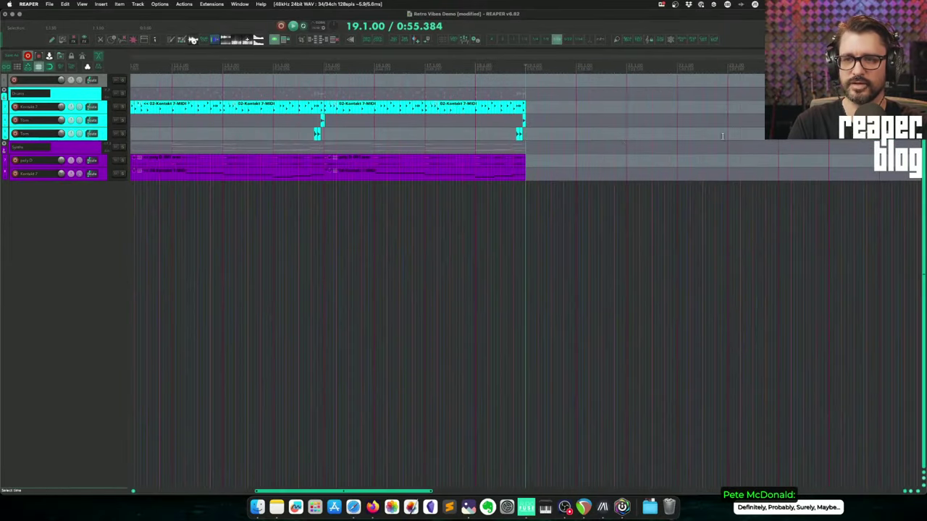
{"action": "scroll", "coordinate": [507, 108], "scroll_direction": "left", "scroll_amount": 5}
{"action": "left_click_drag", "start_coordinate": [432, 94], "coordinate": [678, 78]}
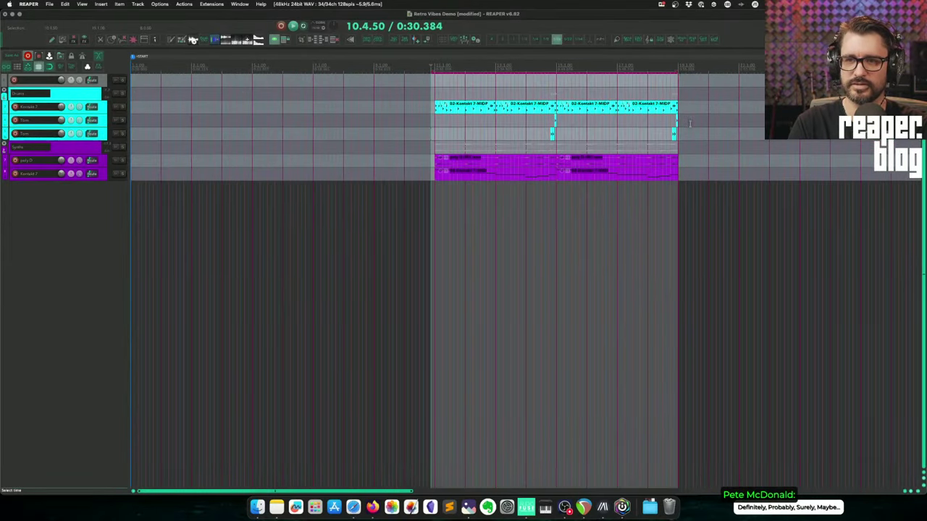
{"action": "left_click_drag", "start_coordinate": [429, 72], "coordinate": [435, 71]}
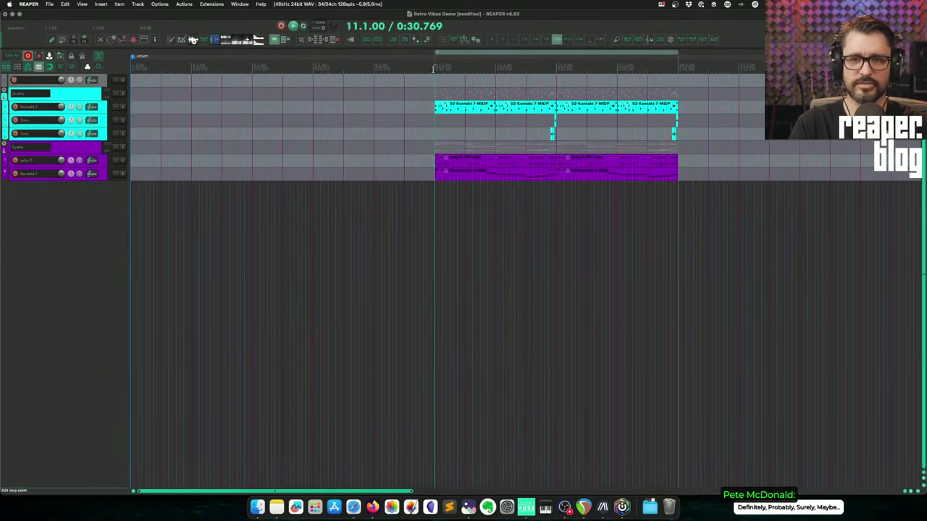
{"action": "left_click_drag", "start_coordinate": [433, 69], "coordinate": [383, 58]}
- Put the edit cursor at the start of the items and select the poly D track
{"action": "left_click", "coordinate": [383, 59]}
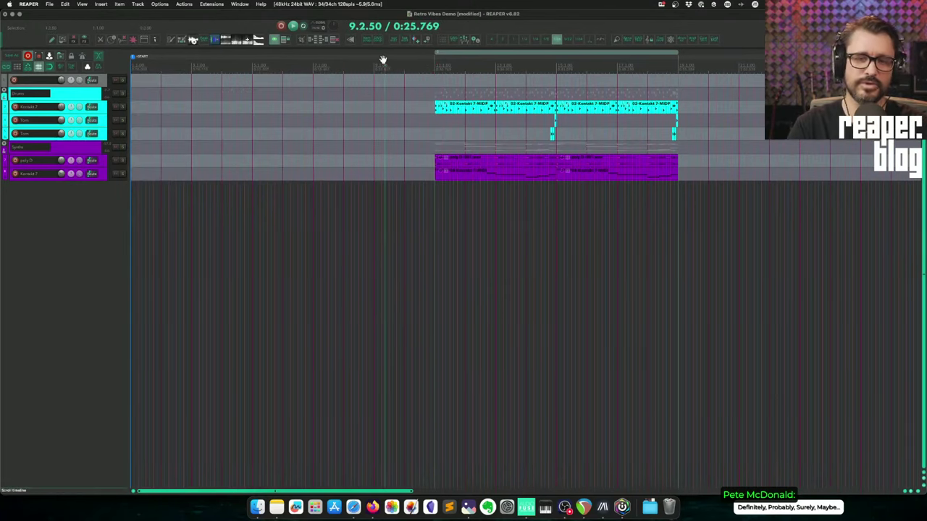
{"action": "left_click", "coordinate": [436, 67]}
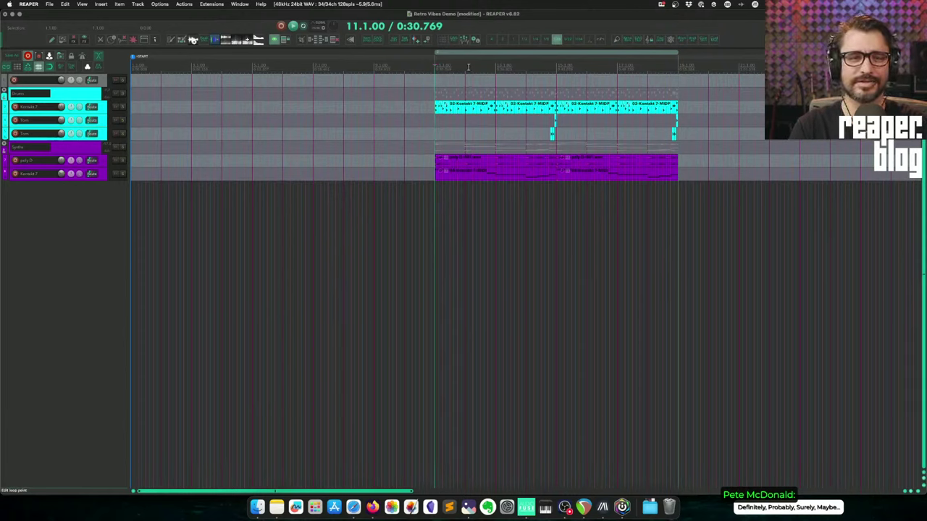
{"action": "left_click", "coordinate": [105, 174]}
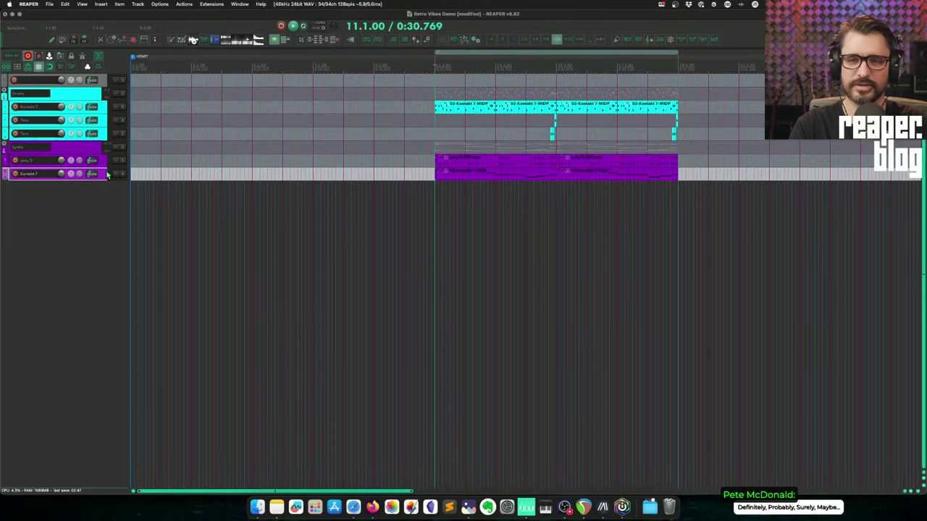
{"action": "left_click", "coordinate": [104, 162]}
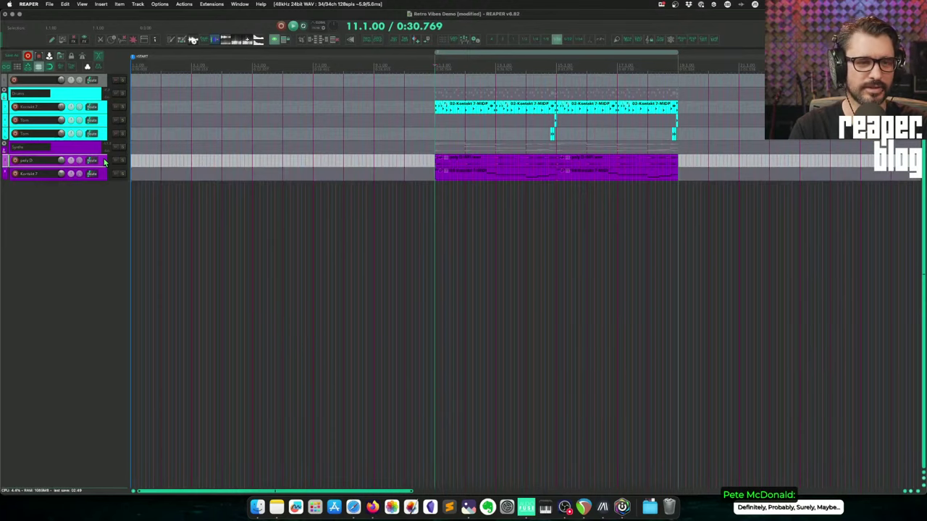
- Duplicate the poly D track with Cmd+Alt+D and record-arm the new copy
{"action": "key", "text": "super+alt+d"}
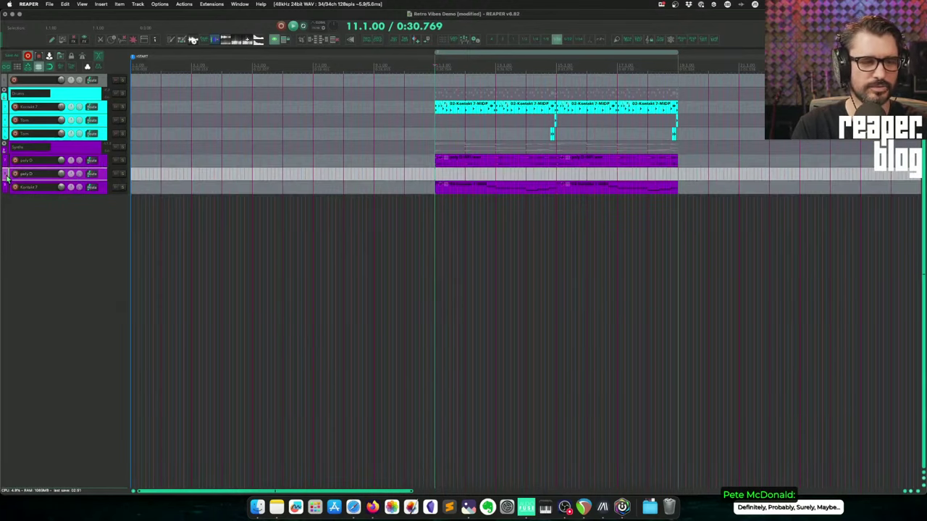
{"action": "left_click", "coordinate": [15, 174]}
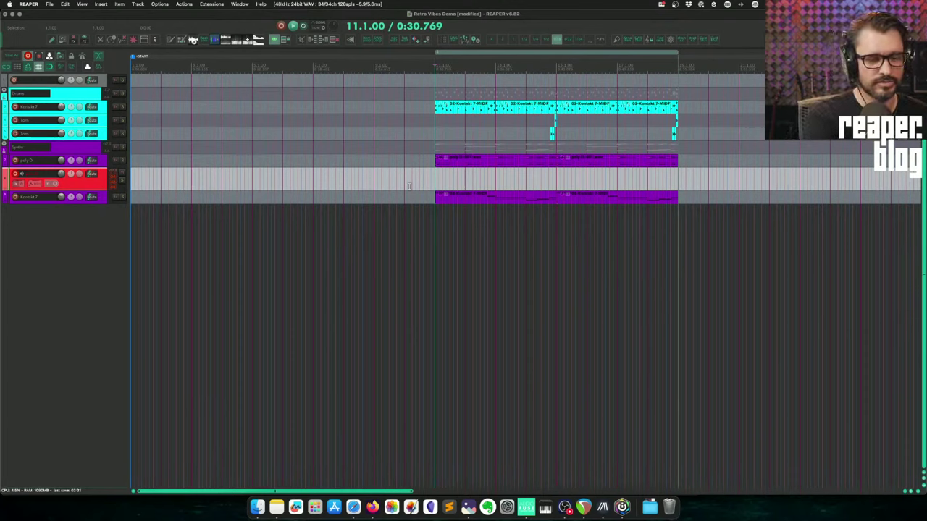
- Record a new poly D take across the loop from bar 11 on the armed copy
{"action": "key", "text": "space"}
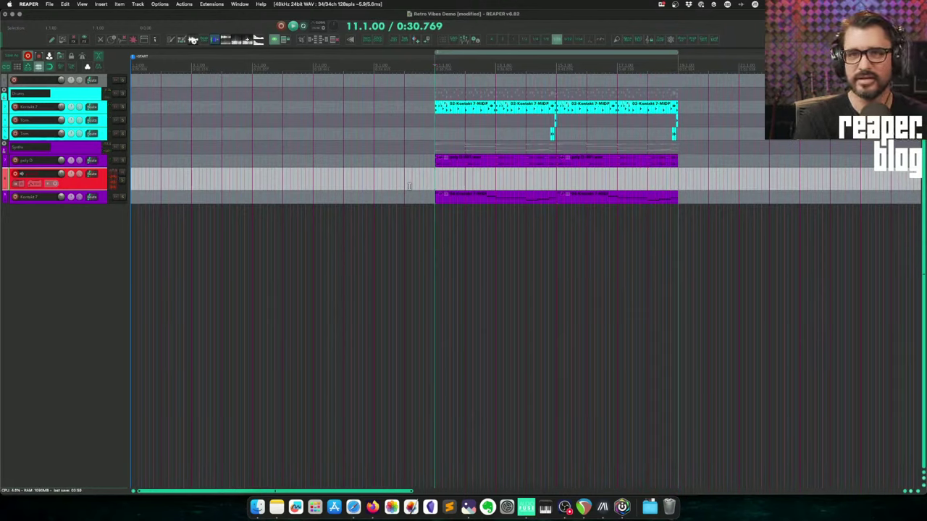
{"action": "key", "text": "super+r"}
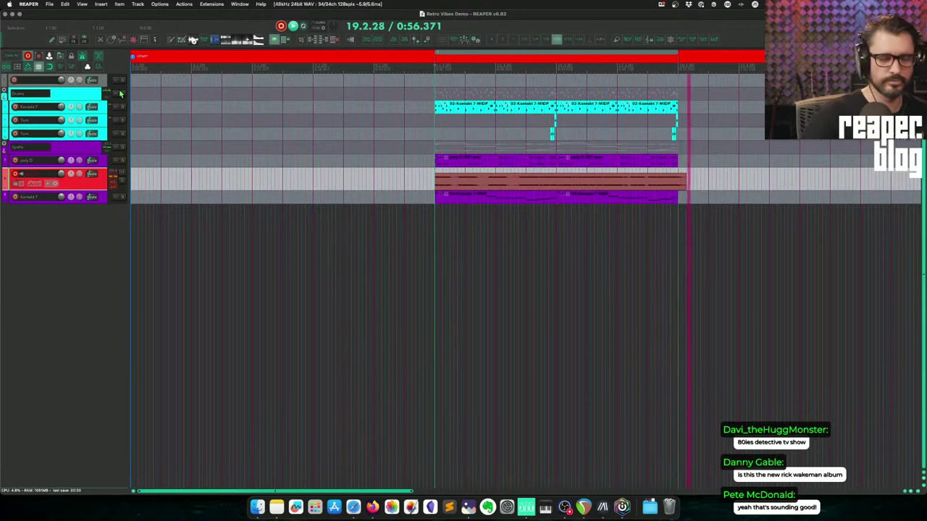
{"action": "key", "text": "space"}
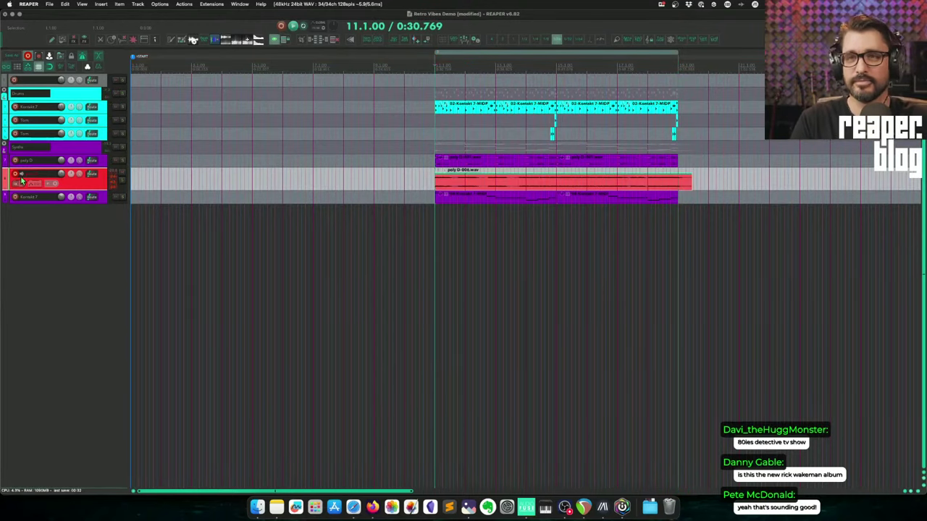
- Play back the new recording and disarm the recorded poly D copy
{"action": "key", "text": "space"}
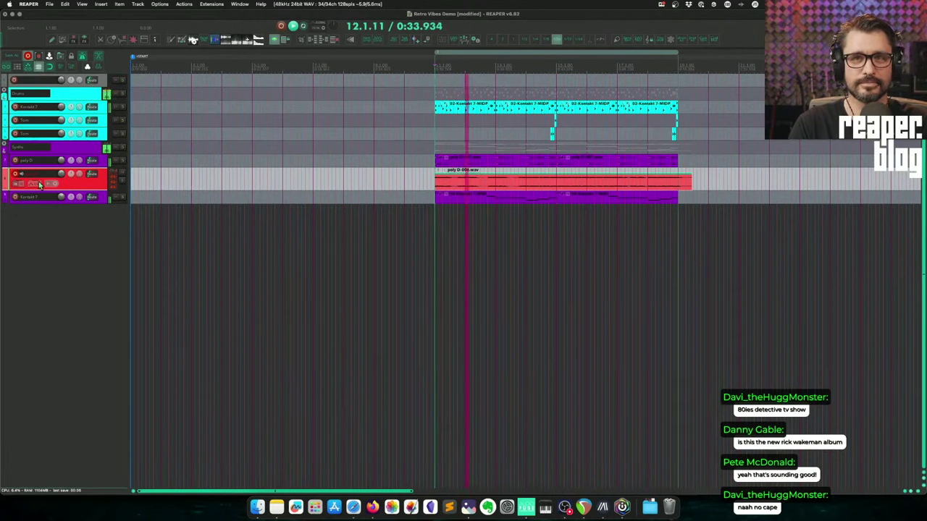
{"action": "left_click", "coordinate": [16, 175]}
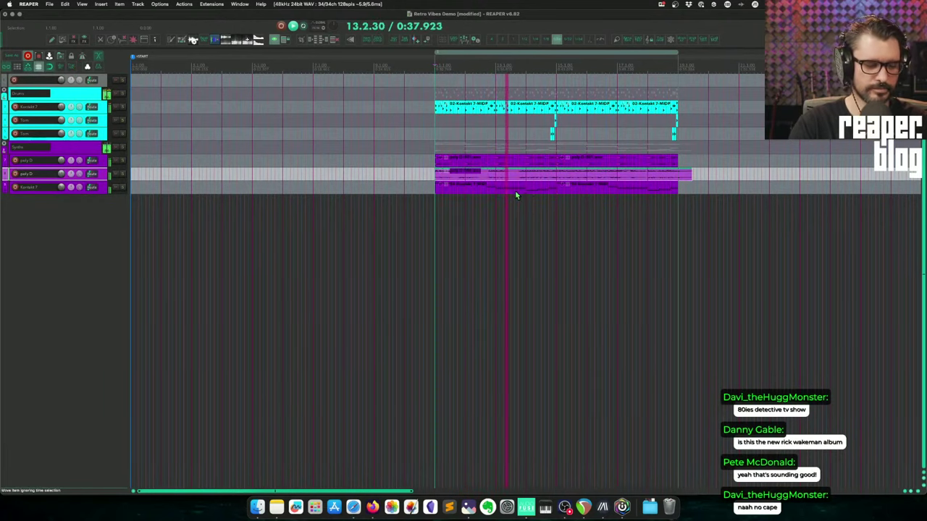
{"action": "scroll", "coordinate": [496, 195], "scroll_direction": "down", "scroll_amount": 3}
{"action": "scroll", "coordinate": [459, 238], "scroll_direction": "up", "scroll_amount": 3}
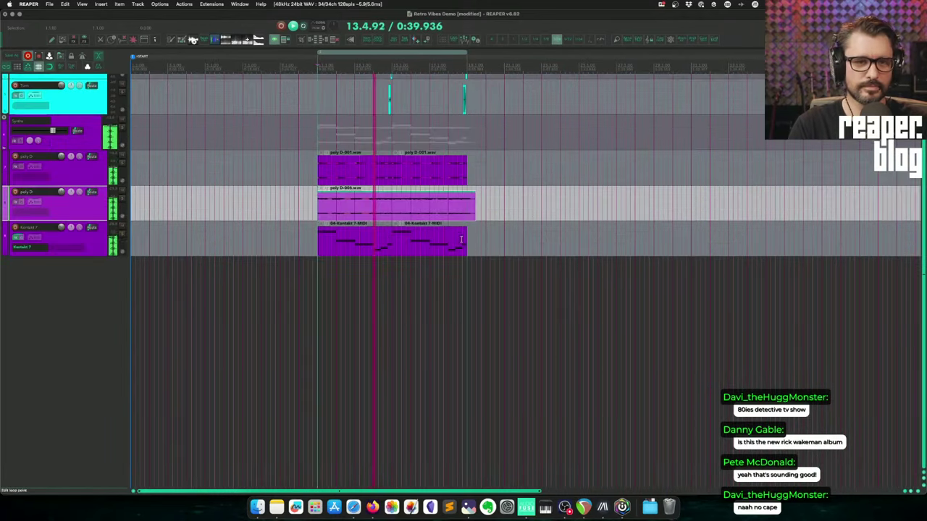
{"action": "scroll", "coordinate": [410, 241], "scroll_direction": "up", "scroll_amount": 4}
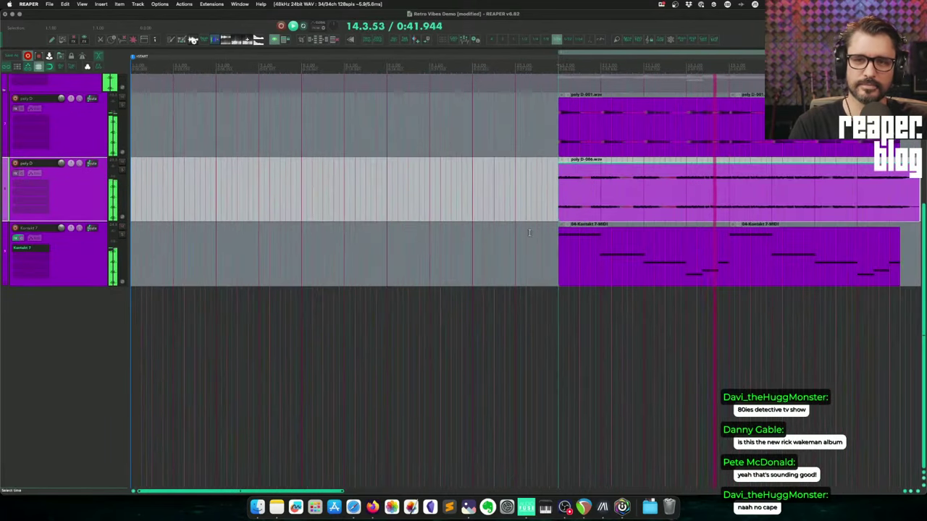
{"action": "scroll", "coordinate": [577, 231], "scroll_direction": "right", "scroll_amount": 3}
{"action": "scroll", "coordinate": [608, 226], "scroll_direction": "left", "scroll_amount": 3}
{"action": "scroll", "coordinate": [607, 223], "scroll_direction": "down", "scroll_amount": 3}
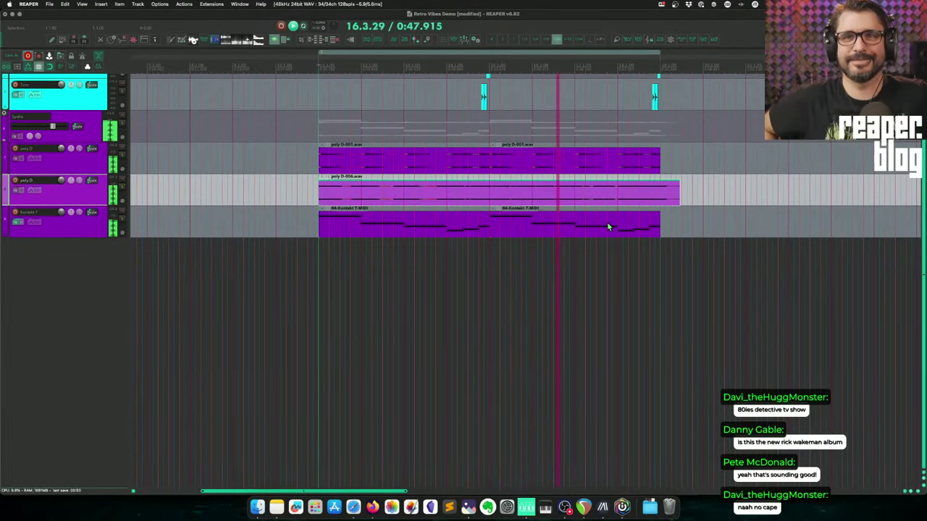
- Stop playback so the playhead returns to 11.1.00 at the item start
{"action": "scroll", "coordinate": [627, 199], "scroll_direction": "left", "scroll_amount": 5}
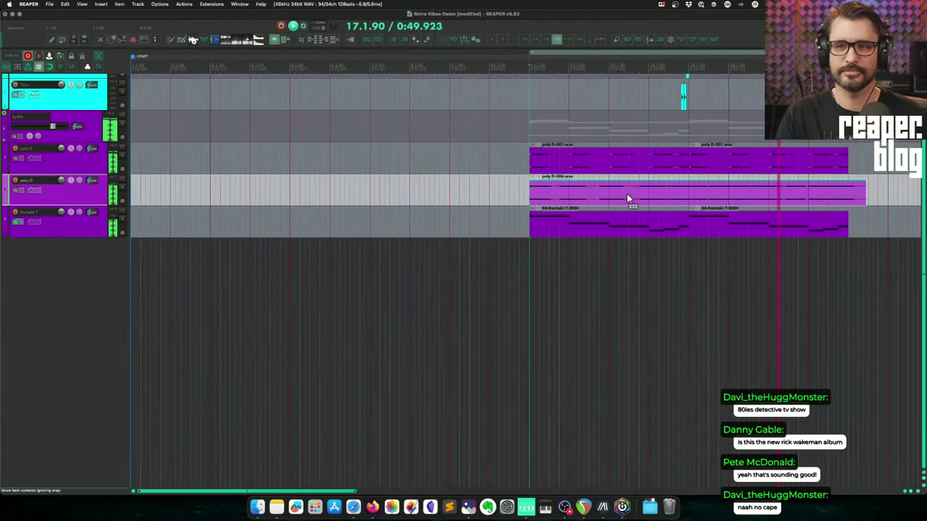
{"action": "scroll", "coordinate": [627, 201], "scroll_direction": "down", "scroll_amount": 1}
{"action": "scroll", "coordinate": [628, 203], "scroll_direction": "down", "scroll_amount": 2}
{"action": "scroll", "coordinate": [631, 207], "scroll_direction": "up", "scroll_amount": 2}
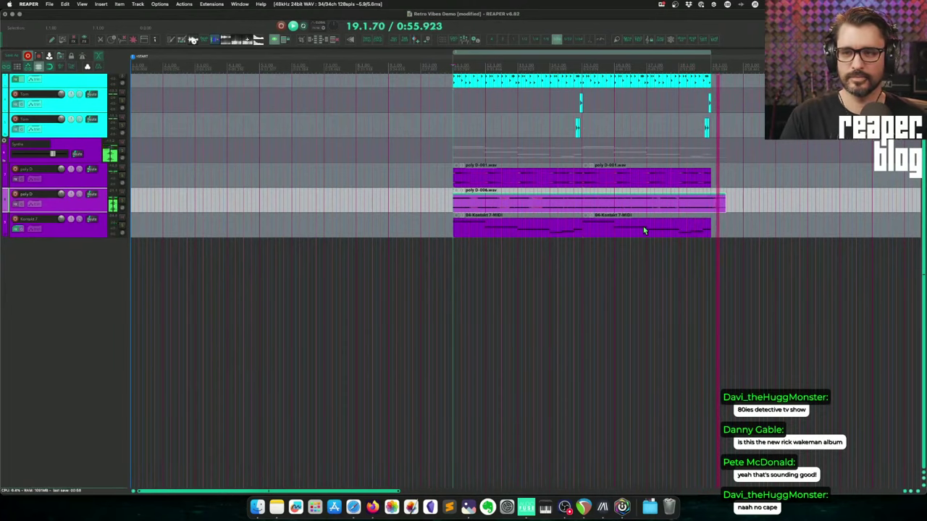
{"action": "key", "text": "space"}
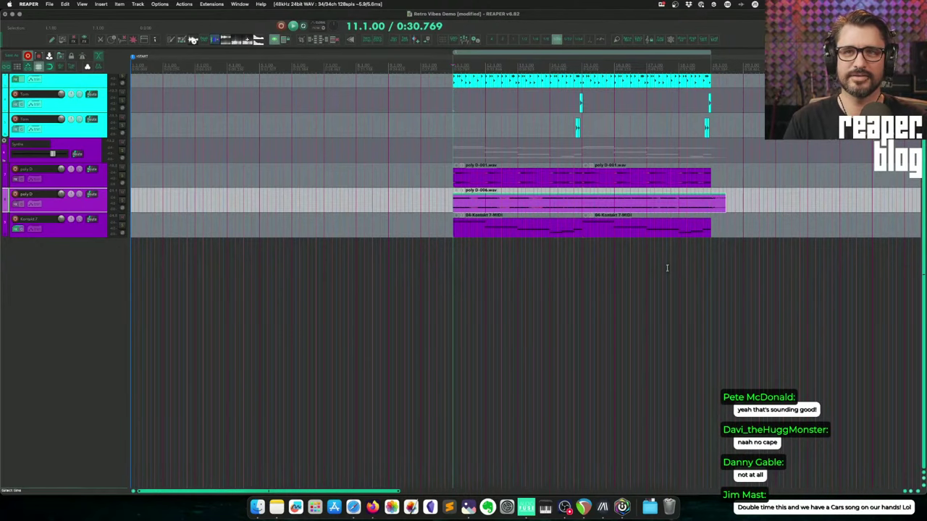
{"action": "scroll", "coordinate": [563, 248], "scroll_direction": "up", "scroll_amount": 2}
{"action": "scroll", "coordinate": [435, 217], "scroll_direction": "right", "scroll_amount": 5}
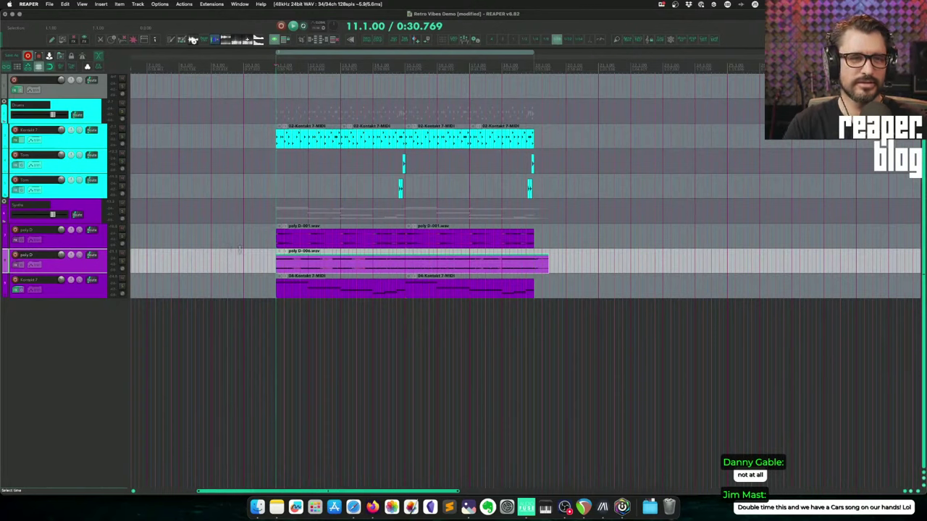
- Select the top track, briefly selecting the Drums folder track along the way
{"action": "left_click", "coordinate": [95, 97]}
{"action": "left_click", "coordinate": [95, 100]}
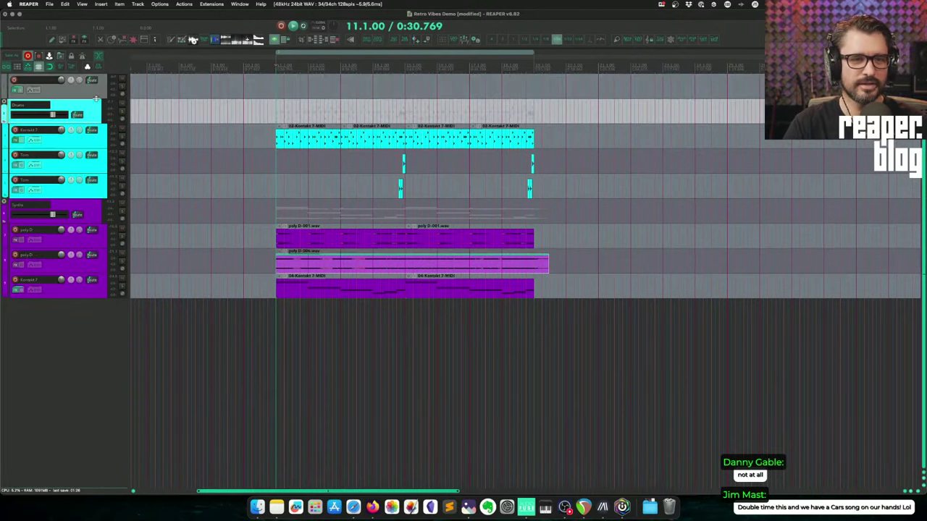
{"action": "left_click", "coordinate": [100, 98]}
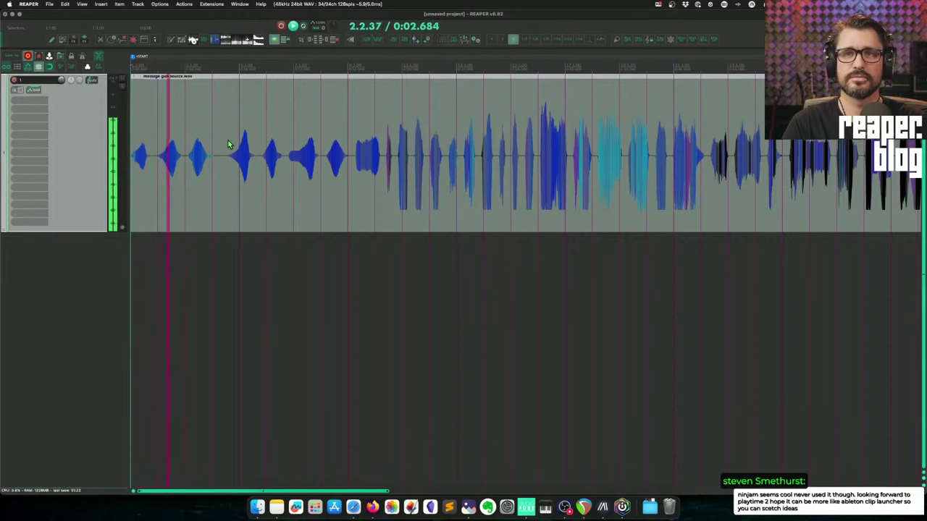
- Stop playback and restart it from the 0:18 mark in the audio item
{"action": "scroll", "coordinate": [282, 181], "scroll_direction": "down", "scroll_amount": 1}
{"action": "scroll", "coordinate": [282, 181], "scroll_direction": "down", "scroll_amount": 4}
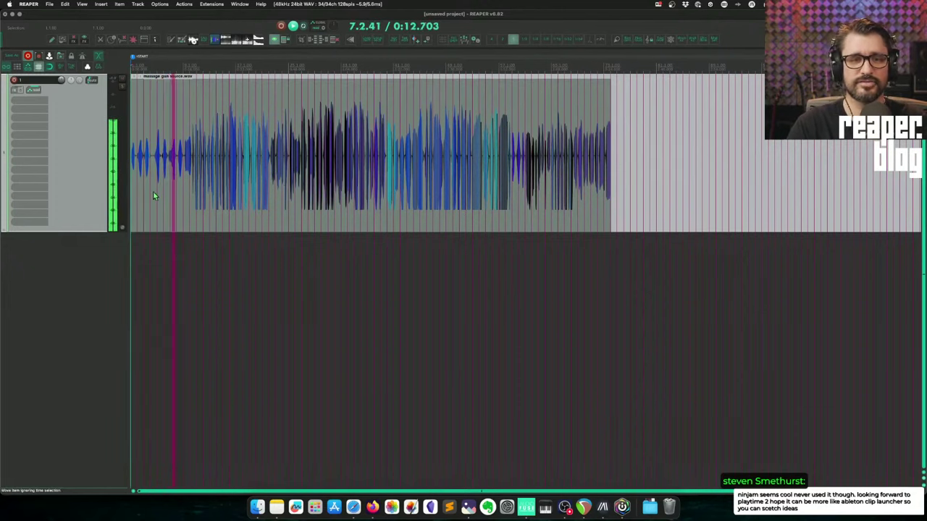
{"action": "key", "text": "space"}
{"action": "left_click", "coordinate": [185, 186]}
{"action": "scroll", "coordinate": [195, 198], "scroll_direction": "up", "scroll_amount": 8}
{"action": "left_click", "coordinate": [510, 185]}
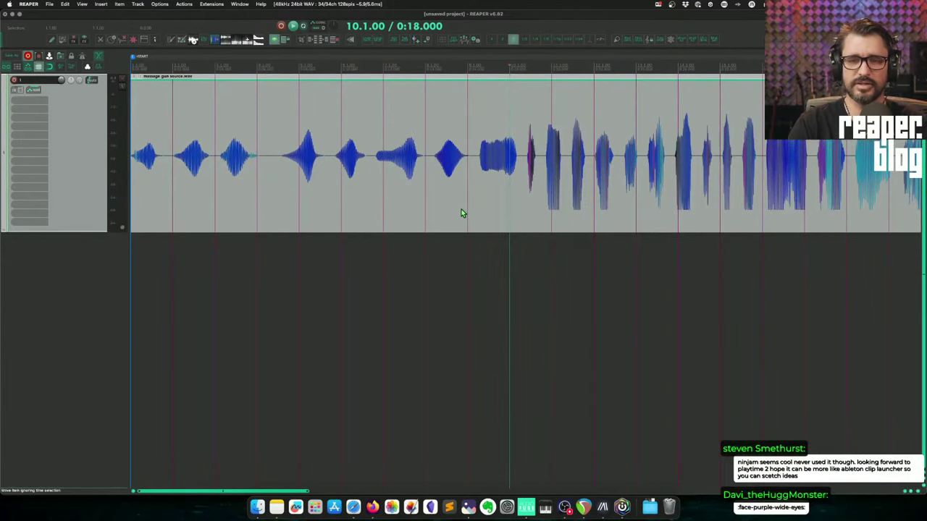
{"action": "scroll", "coordinate": [469, 210], "scroll_direction": "down", "scroll_amount": 5}
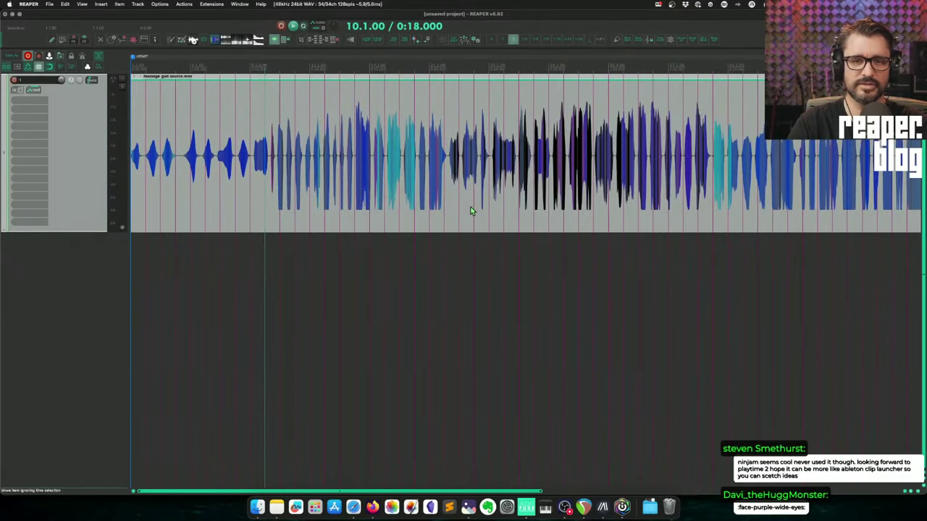
{"action": "key", "text": "space"}
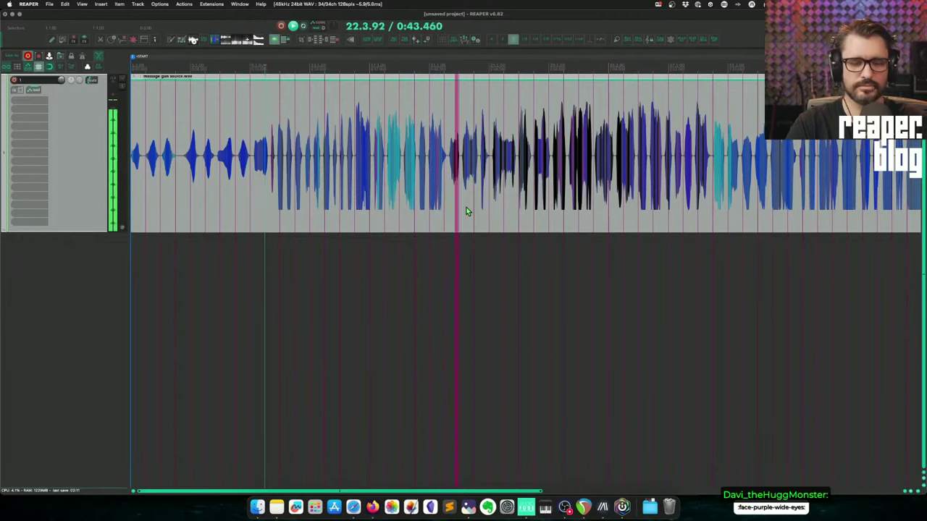
- Delete the audio item and return the edit cursor to the project start
{"action": "left_click", "coordinate": [467, 210]}
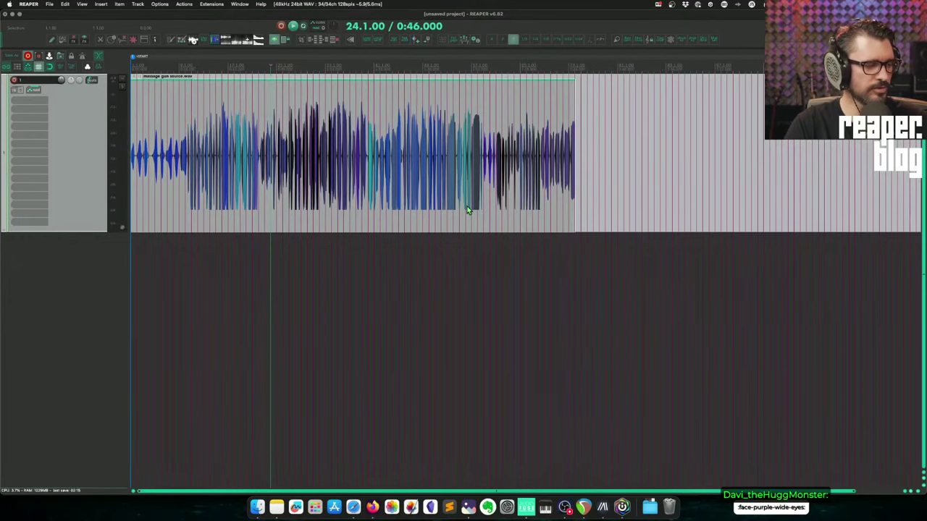
{"action": "left_click", "coordinate": [343, 208]}
{"action": "key", "text": "Delete"}
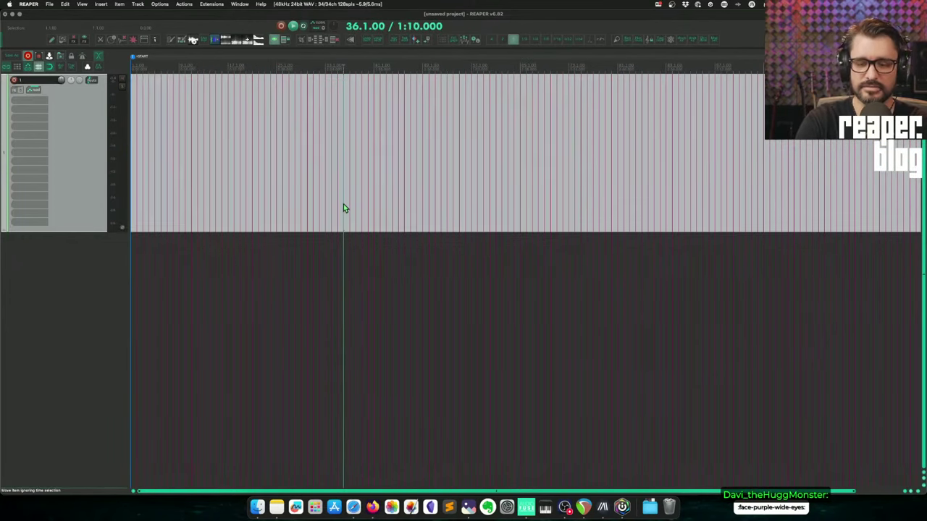
{"action": "key", "text": "Home"}
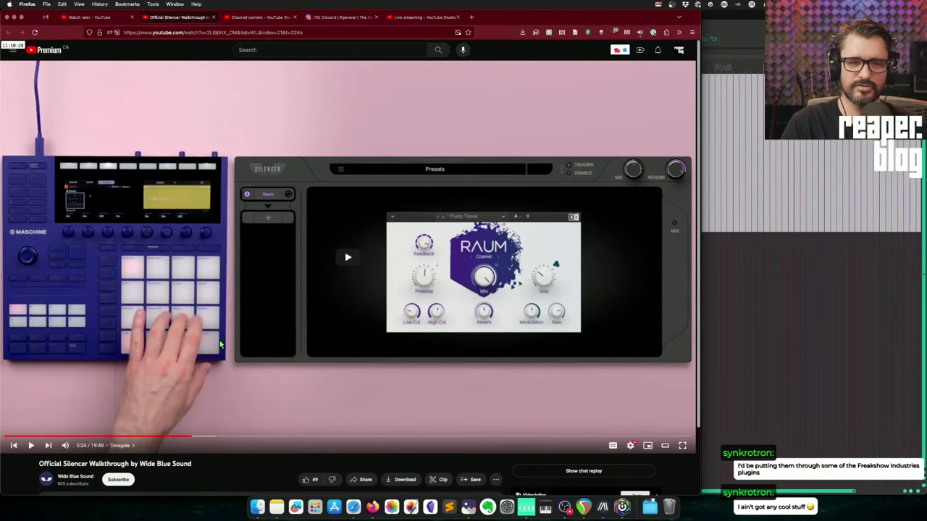
- Resume the Silencer walkthrough video and skip ahead to about 5:42
{"action": "left_click", "coordinate": [221, 345]}
{"action": "left_click", "coordinate": [199, 437]}
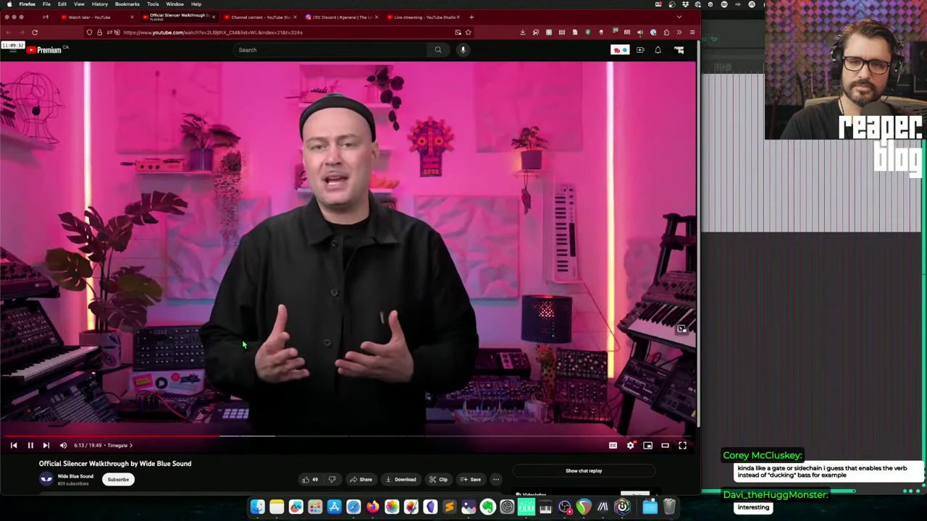
- Pause the walkthrough at 6:13 in the Timegate chapter
{"action": "left_click", "coordinate": [250, 352]}
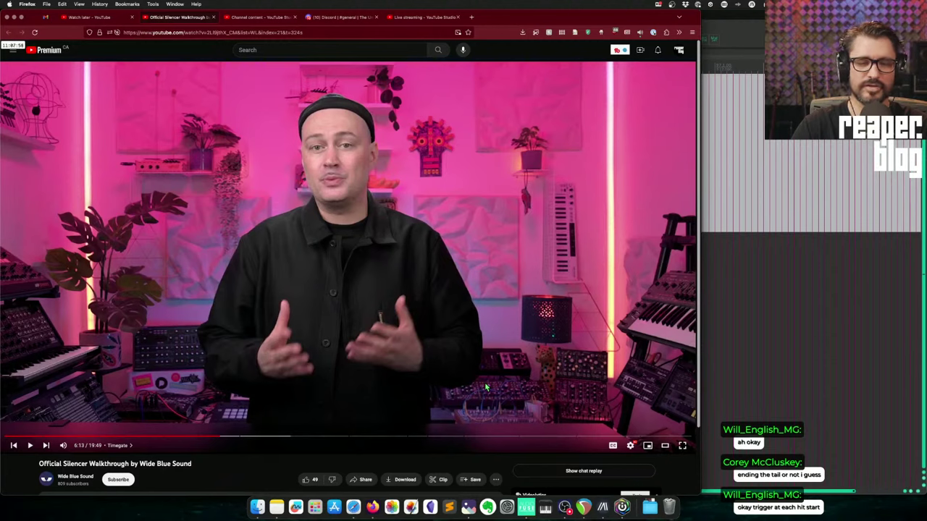
- Follow the video's Silencer link, then go to Products > Audio Plugin Uninstaller (Free)
{"action": "scroll", "coordinate": [245, 479], "scroll_direction": "down", "scroll_amount": 2}
{"action": "left_click", "coordinate": [244, 479]}
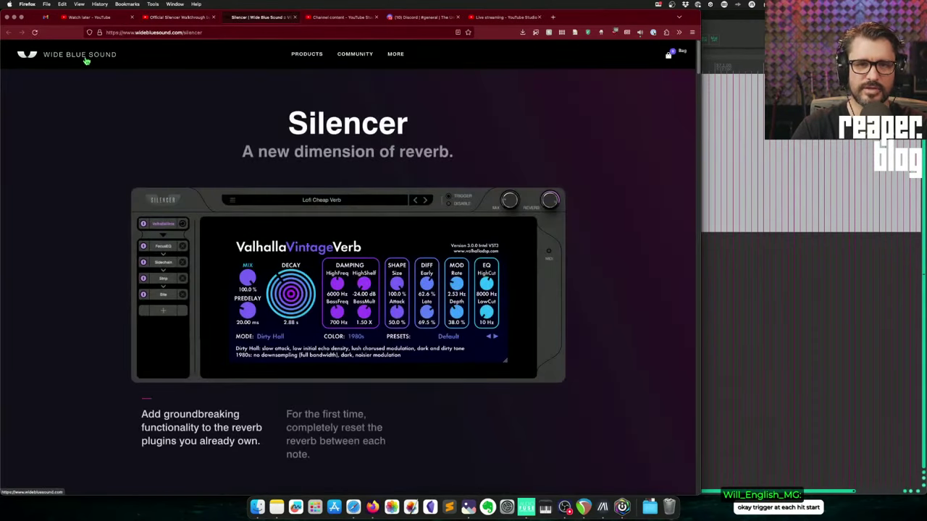
{"action": "left_click", "coordinate": [295, 57]}
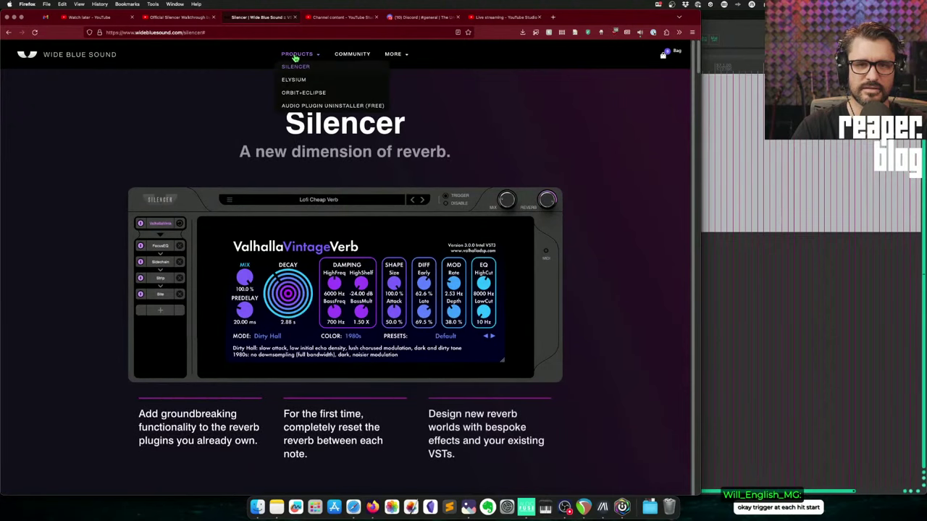
{"action": "left_click", "coordinate": [317, 105]}
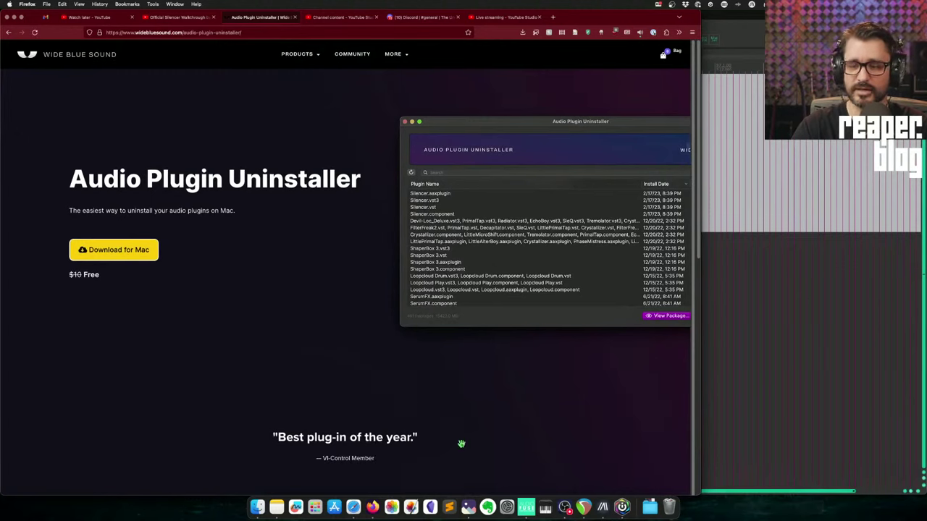
- Launch Audio Plugin Uninstaller from the Applications folder via Open and move its window left
{"action": "left_click", "coordinate": [315, 506]}
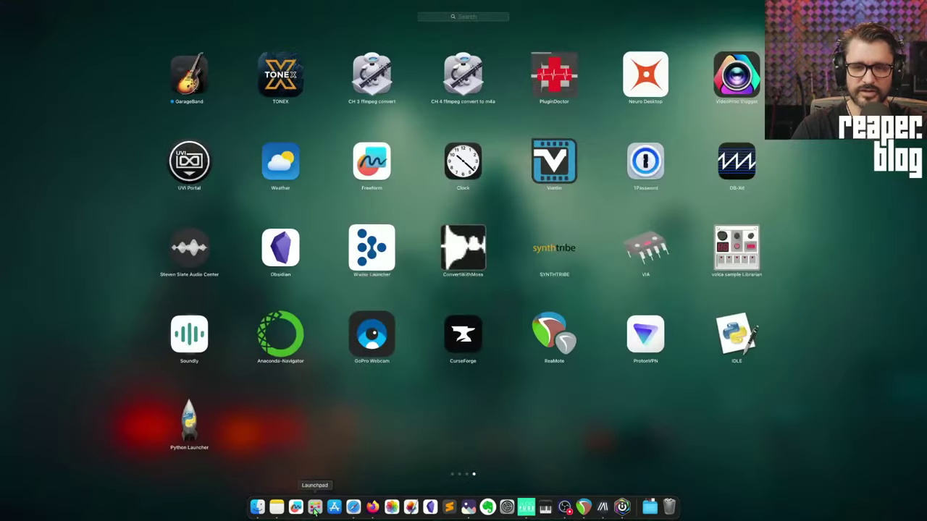
{"action": "left_click", "coordinate": [370, 415]}
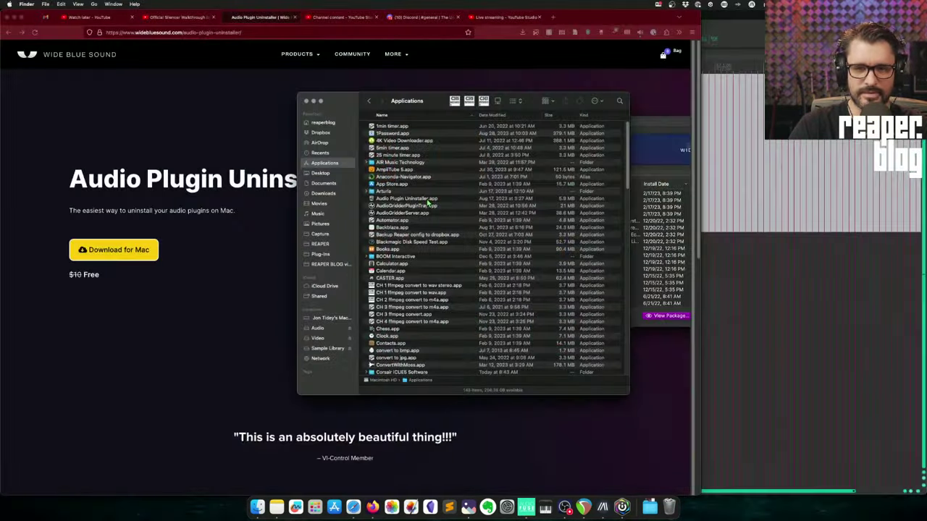
{"action": "left_click", "coordinate": [445, 199]}
{"action": "right_click", "coordinate": [445, 199]}
{"action": "left_click", "coordinate": [461, 201]}
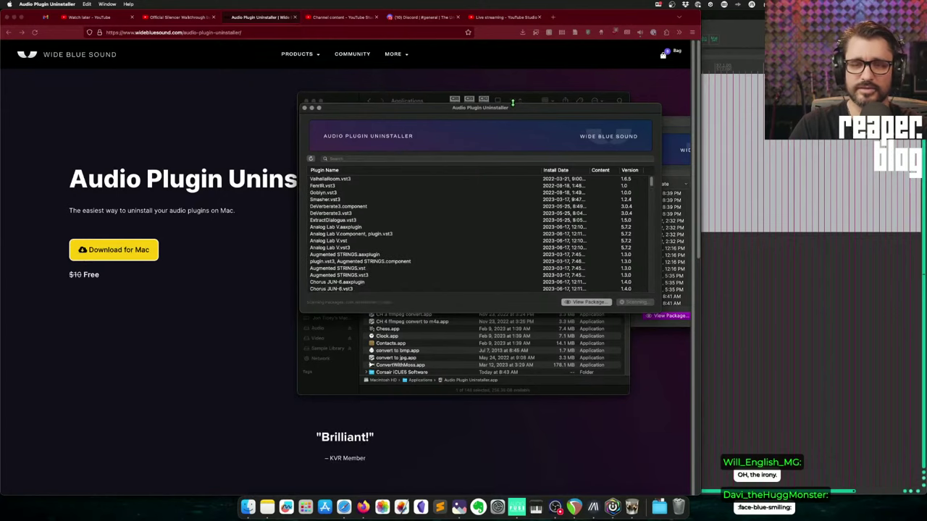
{"action": "left_click_drag", "start_coordinate": [505, 112], "coordinate": [369, 102]}
{"action": "key", "text": "super+Tab"}
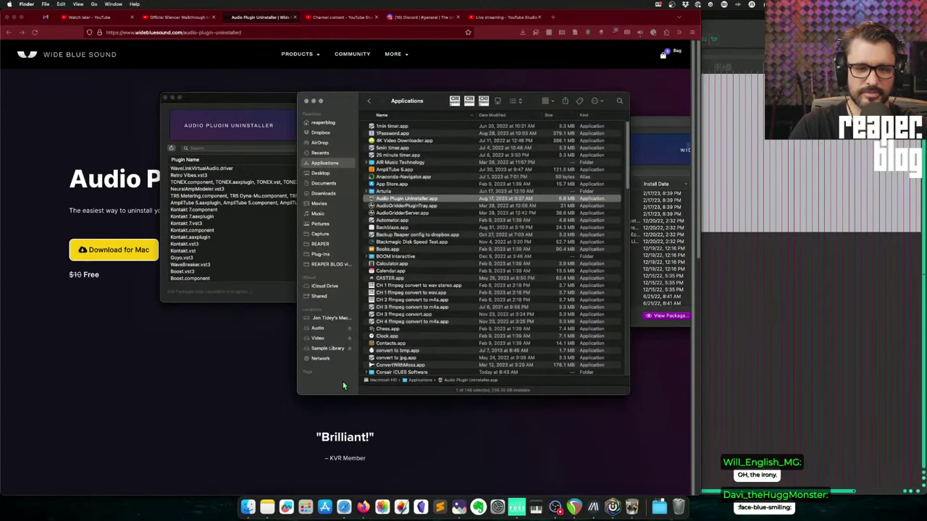
{"action": "left_click", "coordinate": [306, 101]}
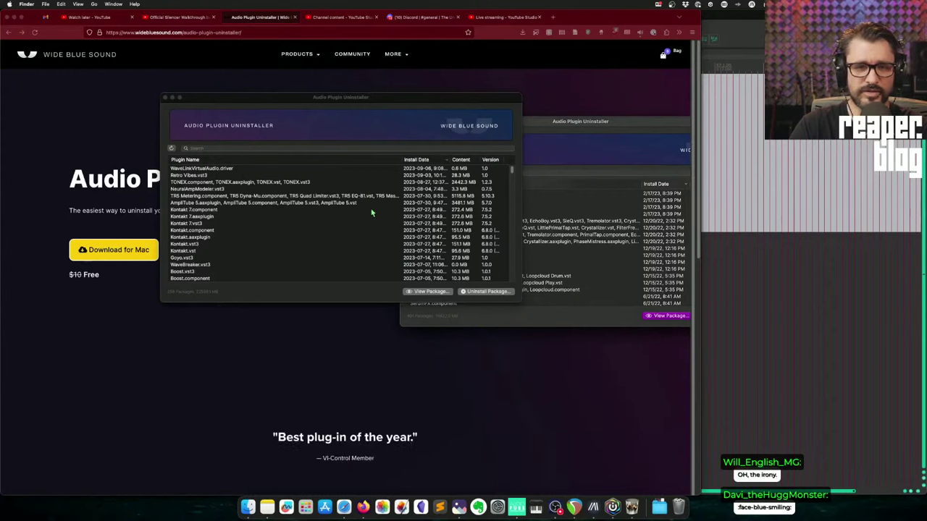
{"action": "left_click", "coordinate": [260, 171]}
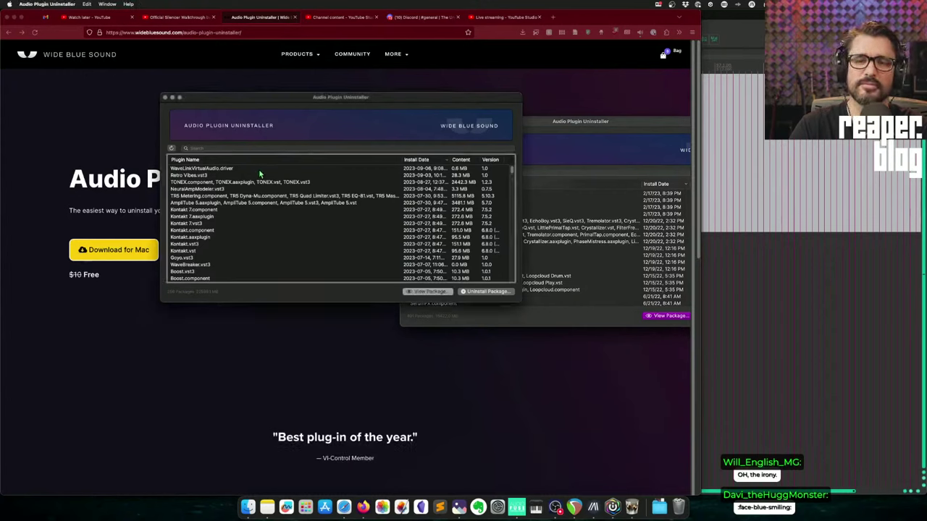
{"action": "left_click", "coordinate": [225, 171]}
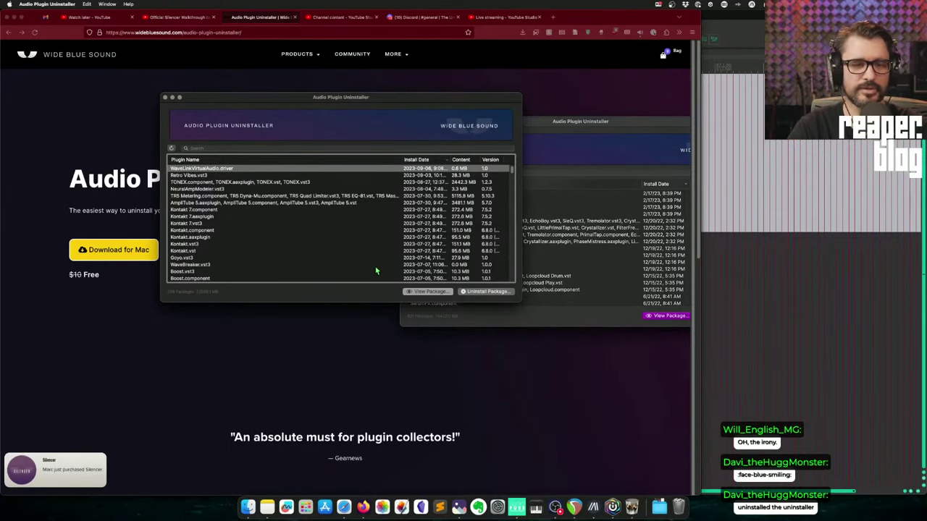
{"action": "scroll", "coordinate": [376, 271], "scroll_direction": "down", "scroll_amount": 10}
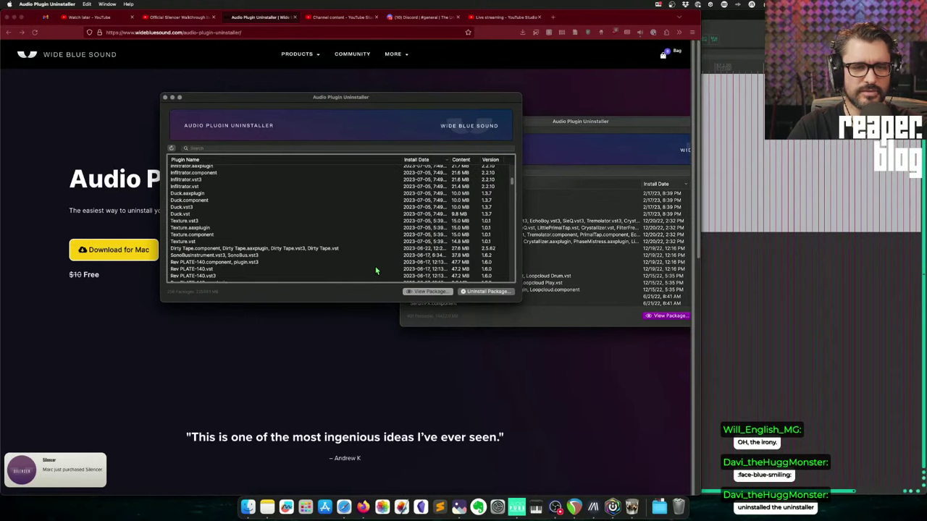
{"action": "scroll", "coordinate": [376, 271], "scroll_direction": "down", "scroll_amount": 5}
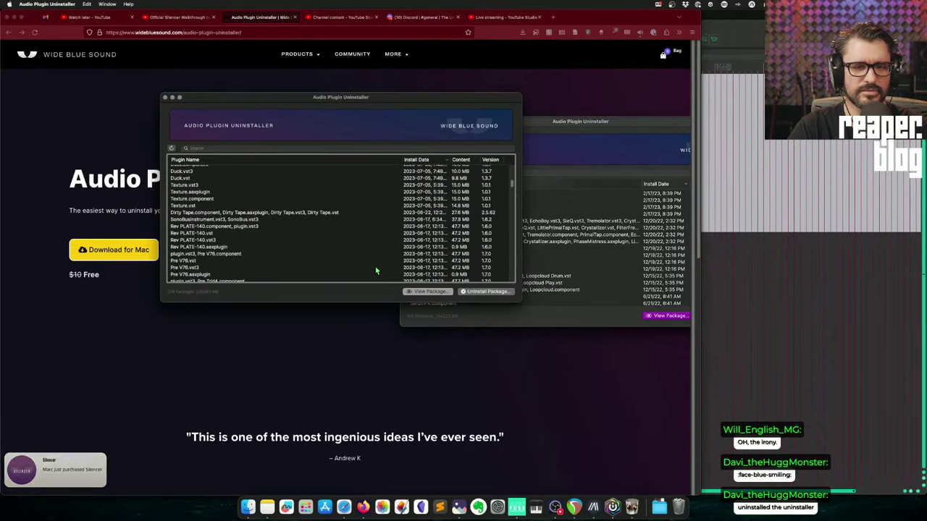
{"action": "scroll", "coordinate": [376, 271], "scroll_direction": "down", "scroll_amount": 2}
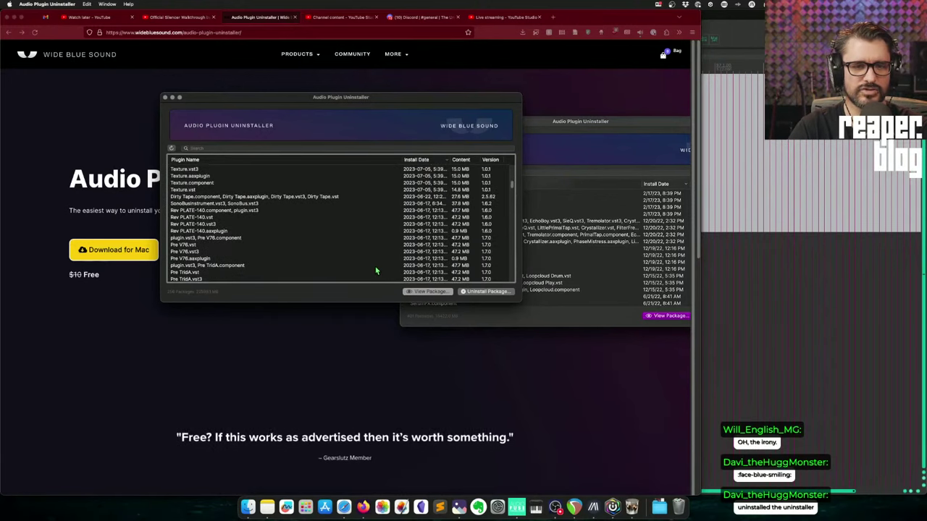
{"action": "scroll", "coordinate": [376, 271], "scroll_direction": "down", "scroll_amount": 1}
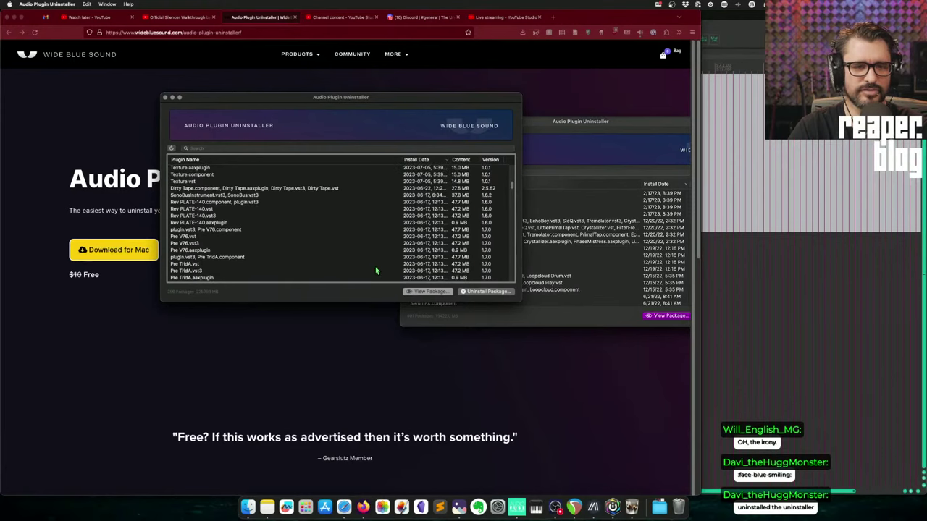
{"action": "scroll", "coordinate": [331, 262], "scroll_direction": "down", "scroll_amount": 5}
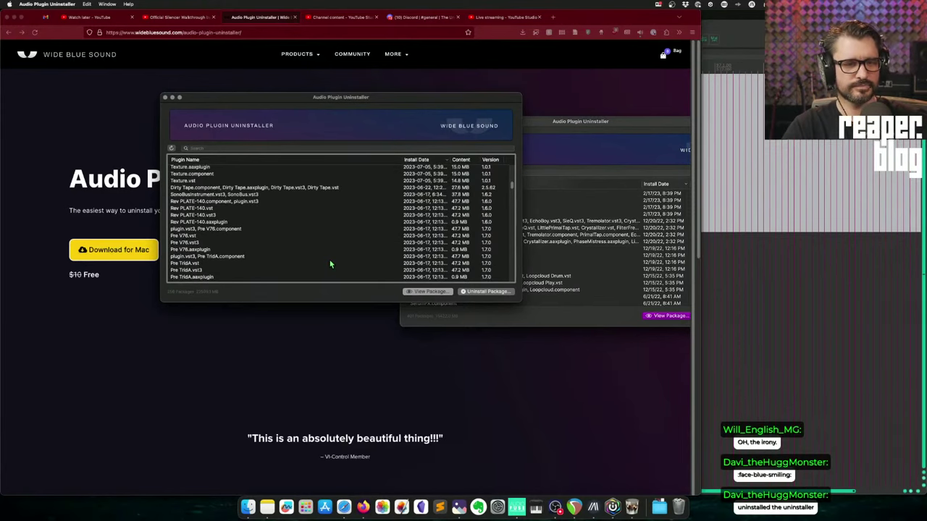
- Uninstall the Sitala AAX, Component and VST packages, leaving only Sitala.vst3 listed
{"action": "left_click", "coordinate": [216, 183]}
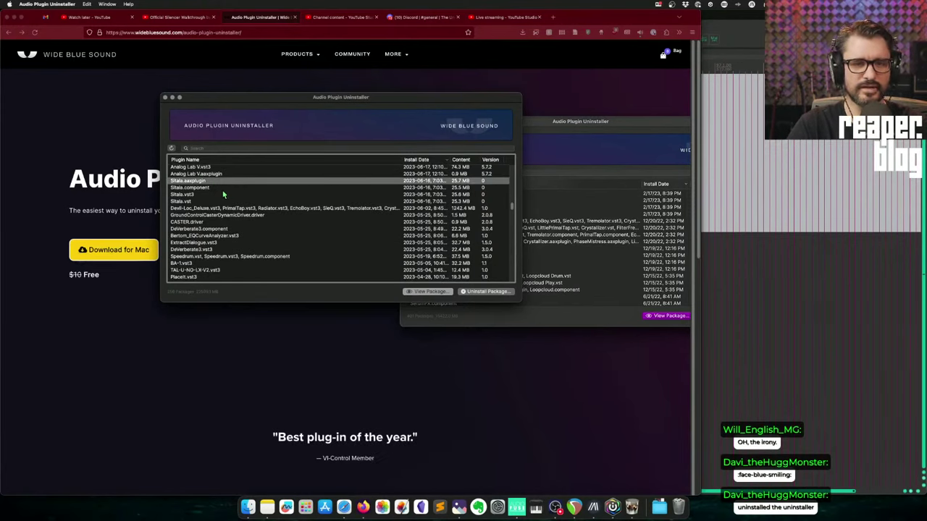
{"action": "left_click", "coordinate": [221, 187], "text": "shift"}
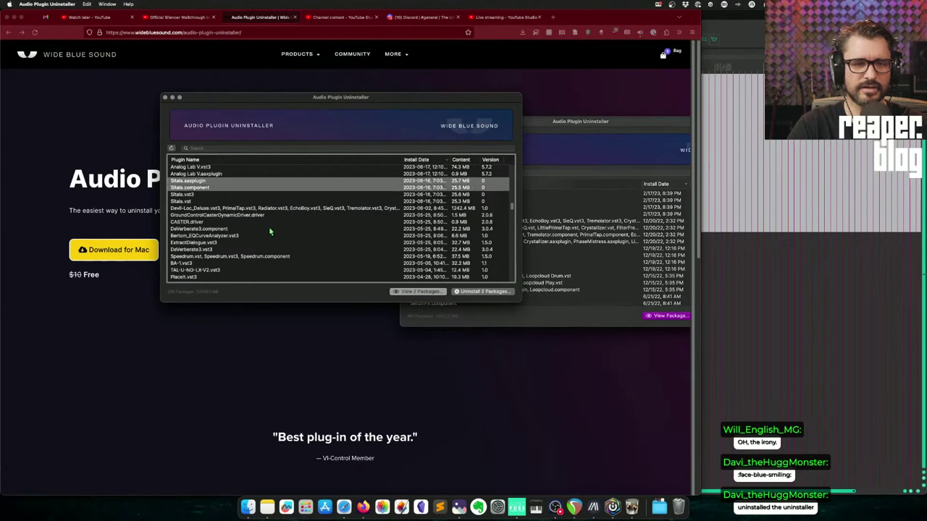
{"action": "left_click", "coordinate": [194, 202], "text": "super"}
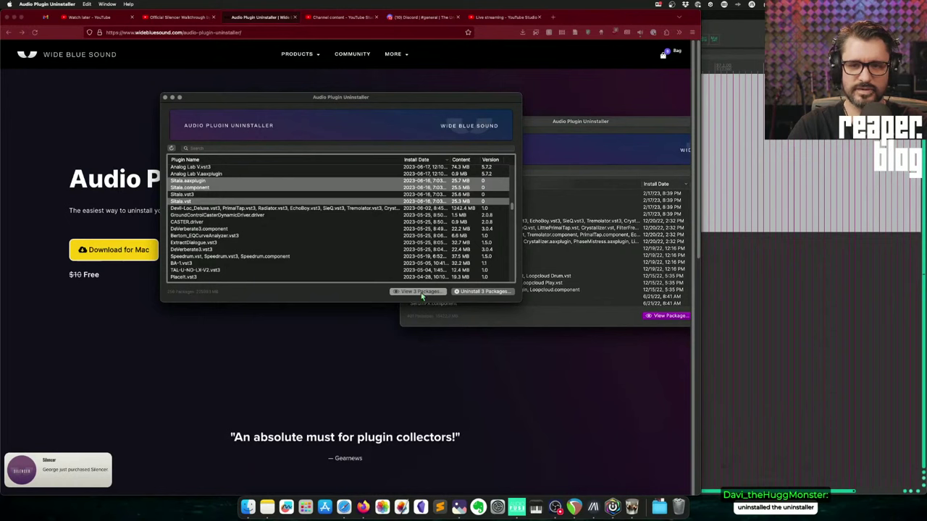
{"action": "left_click", "coordinate": [467, 291]}
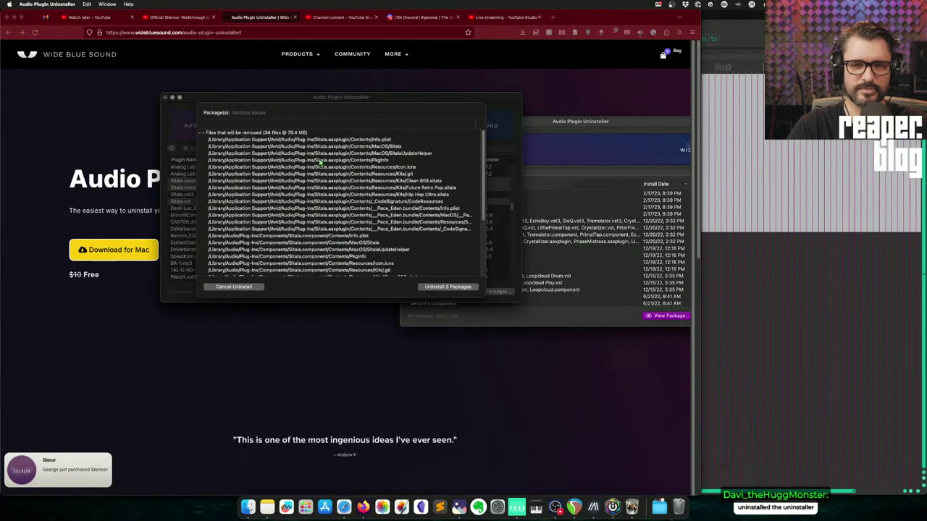
{"action": "scroll", "coordinate": [391, 237], "scroll_direction": "down", "scroll_amount": 5}
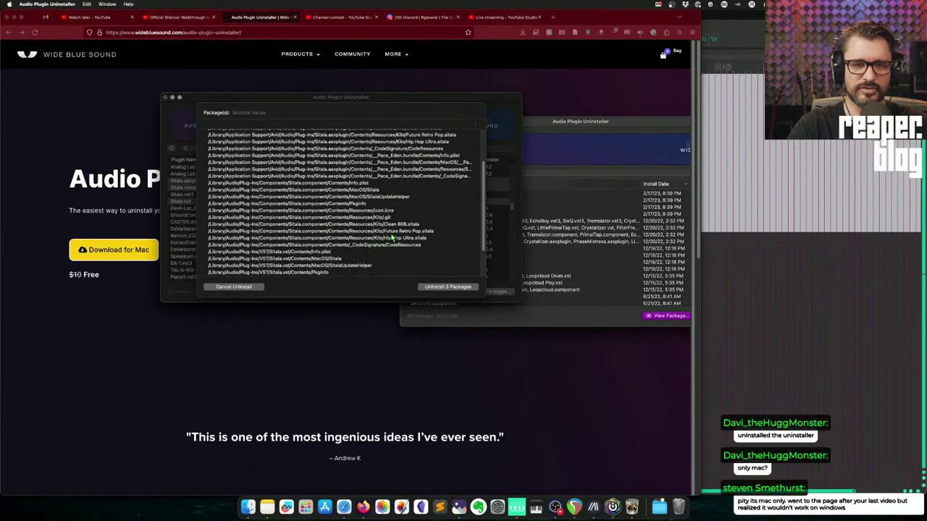
{"action": "left_click", "coordinate": [443, 288]}
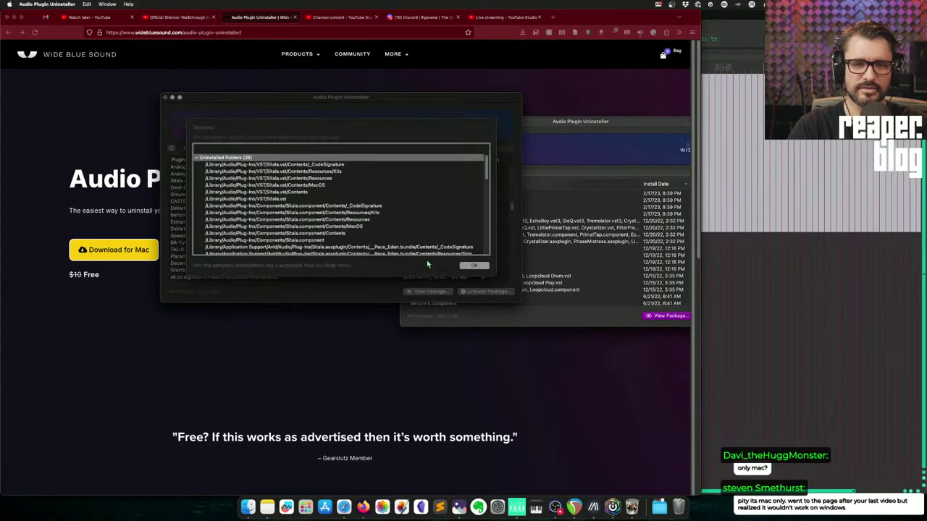
{"action": "left_click", "coordinate": [474, 268]}
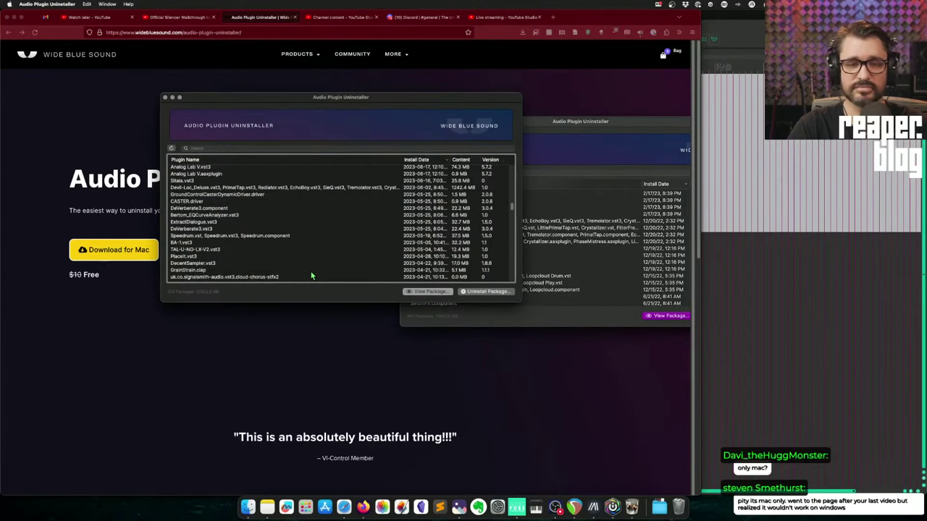
- Quit the Audio Plugin Uninstaller and return to Firefox
{"action": "left_click_drag", "start_coordinate": [286, 102], "coordinate": [294, 142]}
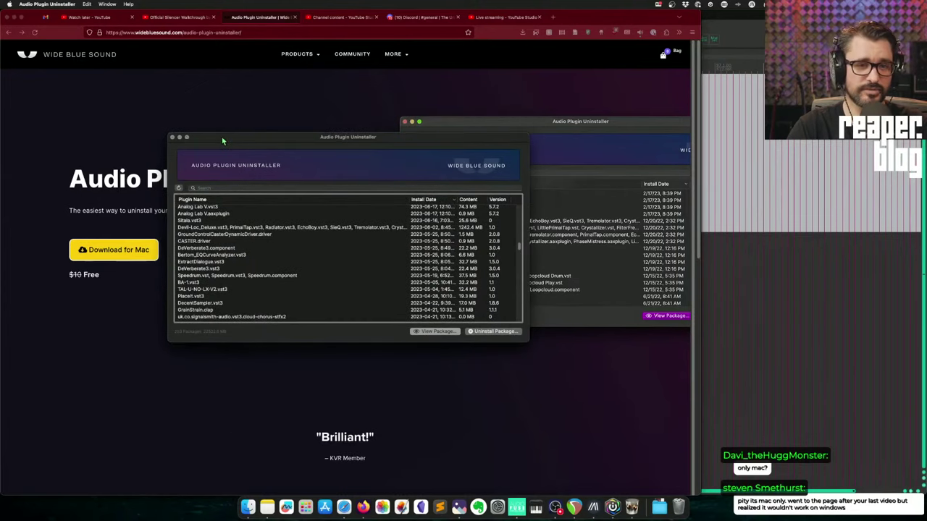
{"action": "key", "text": "super+q"}
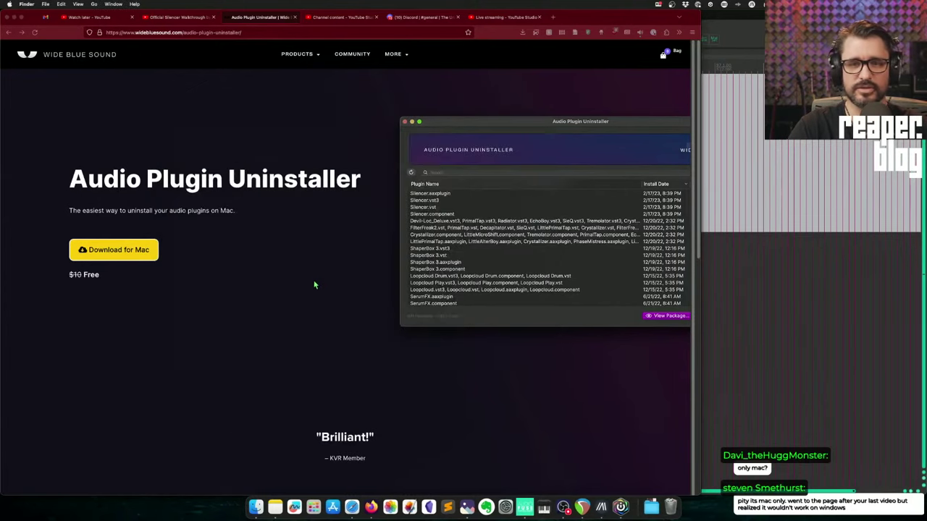
{"action": "left_click", "coordinate": [228, 44]}
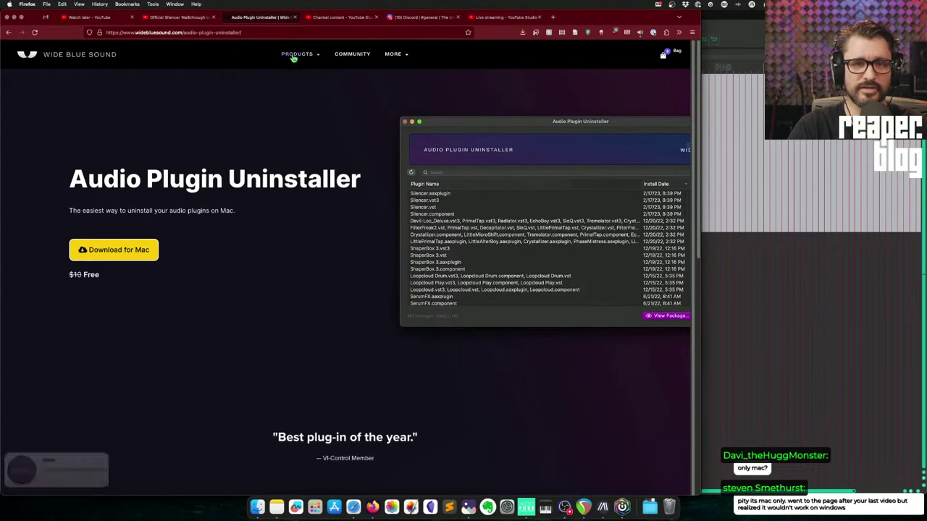
- Visit the Elysium product page, then browse the Orbit-Eclipse page
{"action": "mouse_move", "coordinate": [296, 60]}
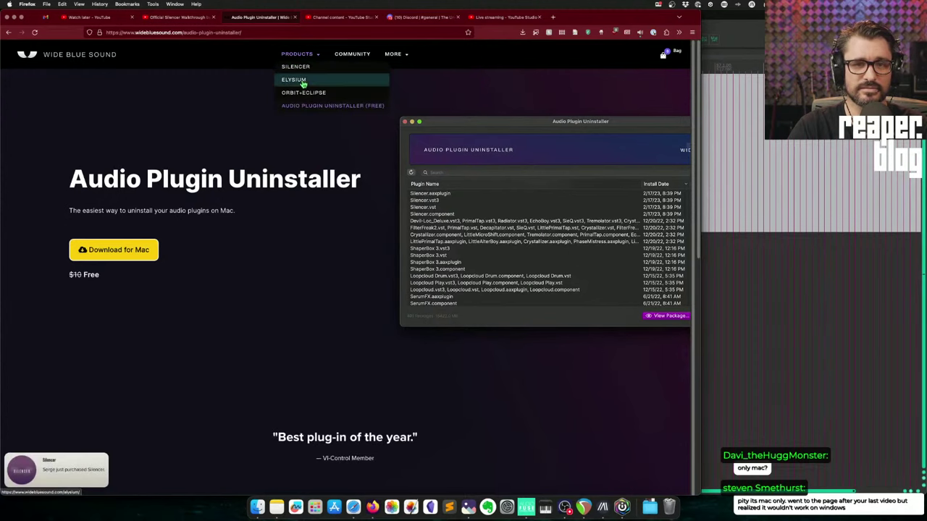
{"action": "left_click", "coordinate": [297, 80]}
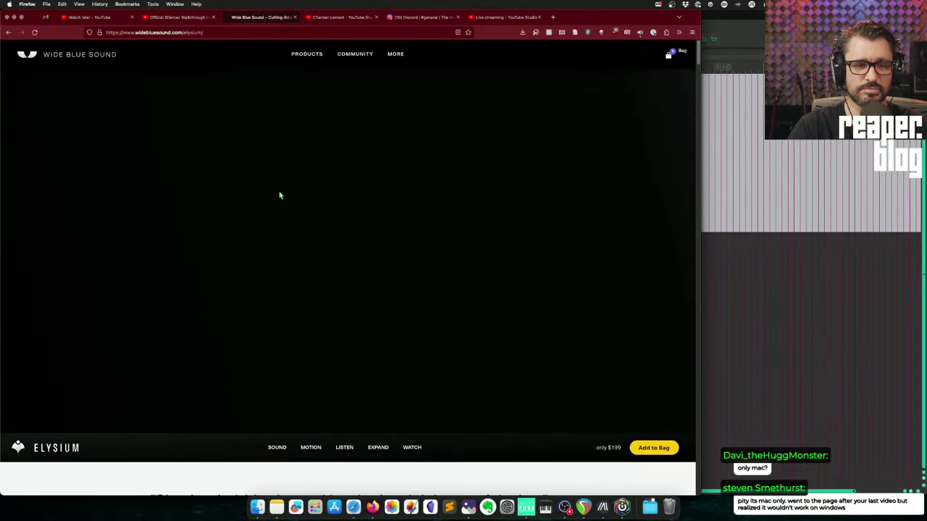
{"action": "mouse_move", "coordinate": [300, 58]}
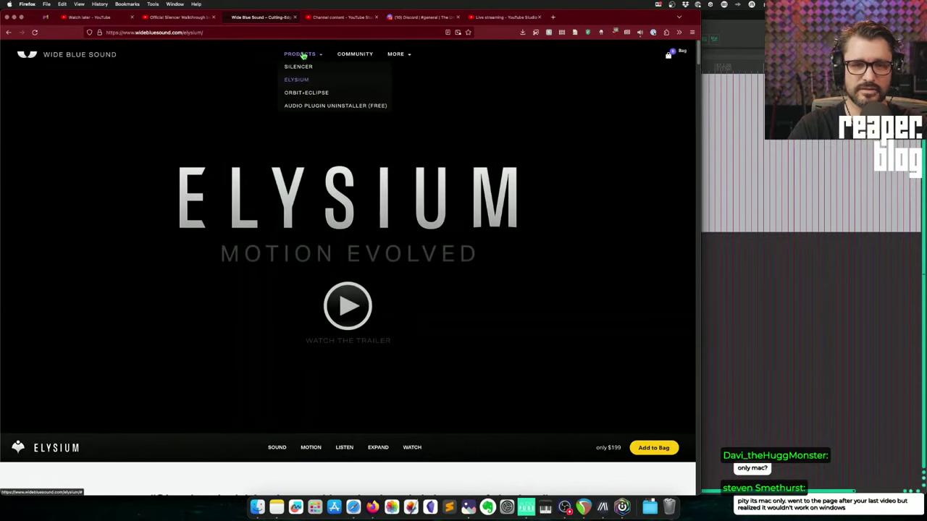
{"action": "left_click", "coordinate": [312, 93]}
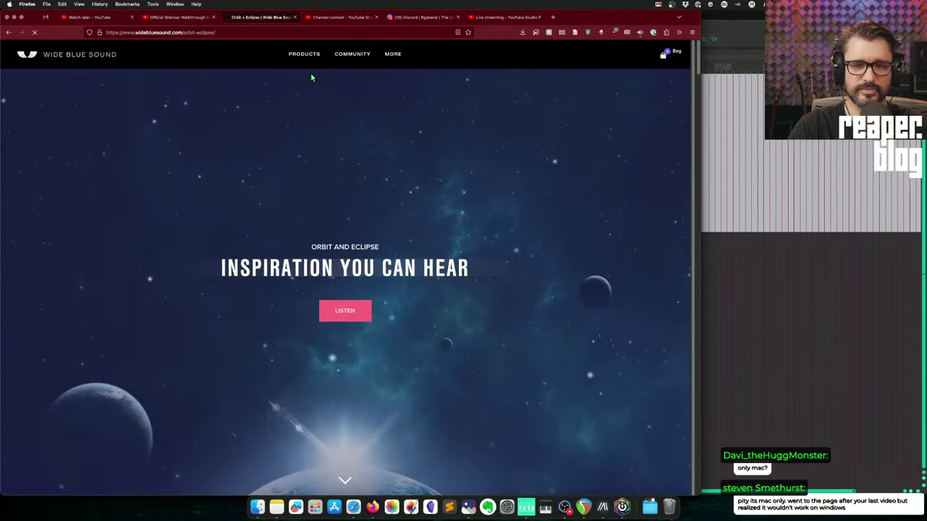
{"action": "scroll", "coordinate": [322, 216], "scroll_direction": "down", "scroll_amount": 1}
{"action": "scroll", "coordinate": [322, 215], "scroll_direction": "down", "scroll_amount": 10}
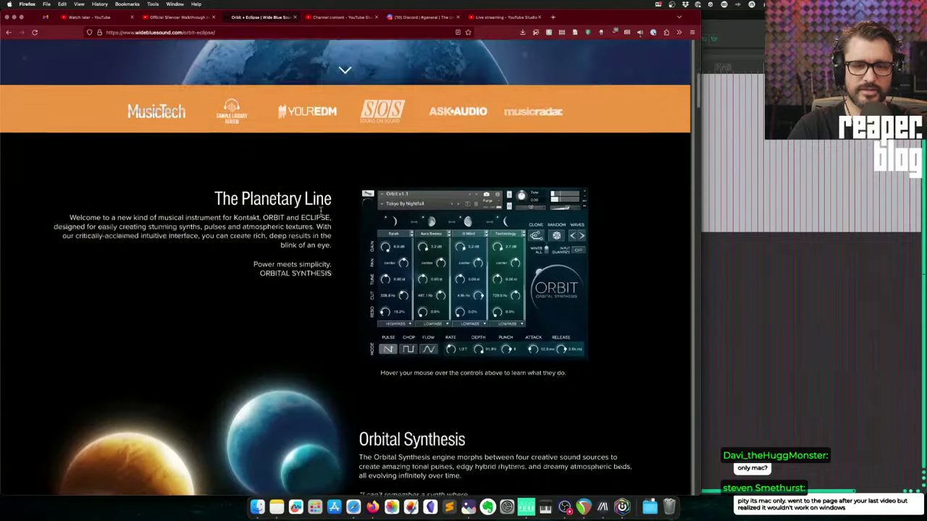
{"action": "scroll", "coordinate": [322, 210], "scroll_direction": "up", "scroll_amount": 1}
{"action": "scroll", "coordinate": [258, 265], "scroll_direction": "up", "scroll_amount": 3}
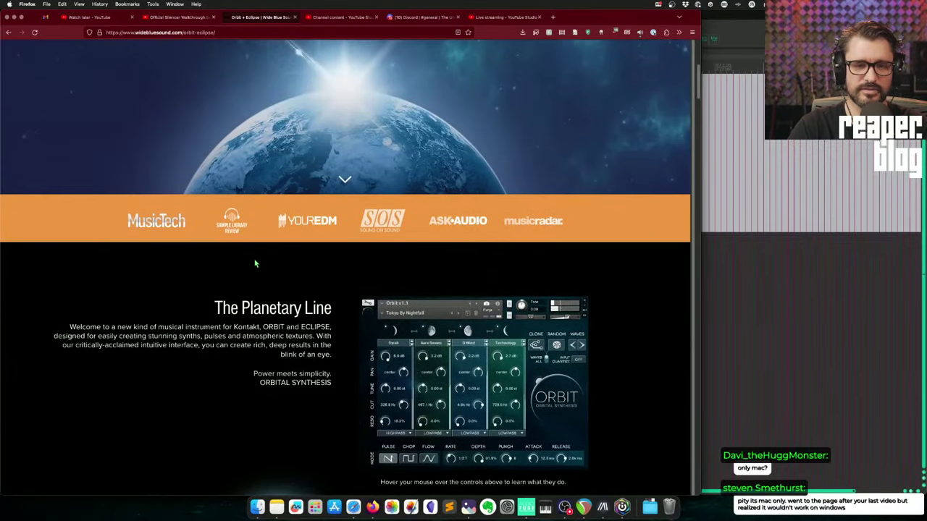
{"action": "scroll", "coordinate": [258, 265], "scroll_direction": "up", "scroll_amount": 7}
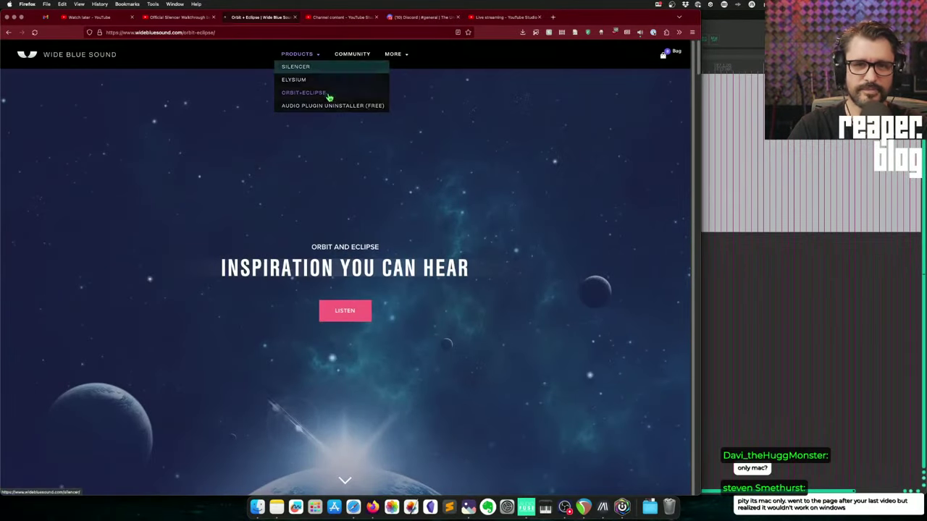
- Open the Silencer page, 'A new dimension of reverb', and scroll through it
{"action": "left_click", "coordinate": [297, 65]}
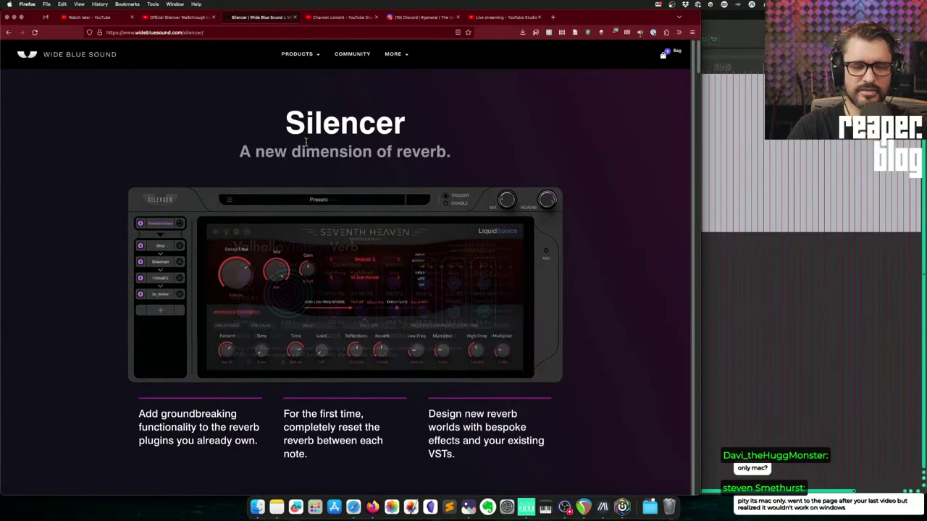
{"action": "scroll", "coordinate": [307, 140], "scroll_direction": "down", "scroll_amount": 5}
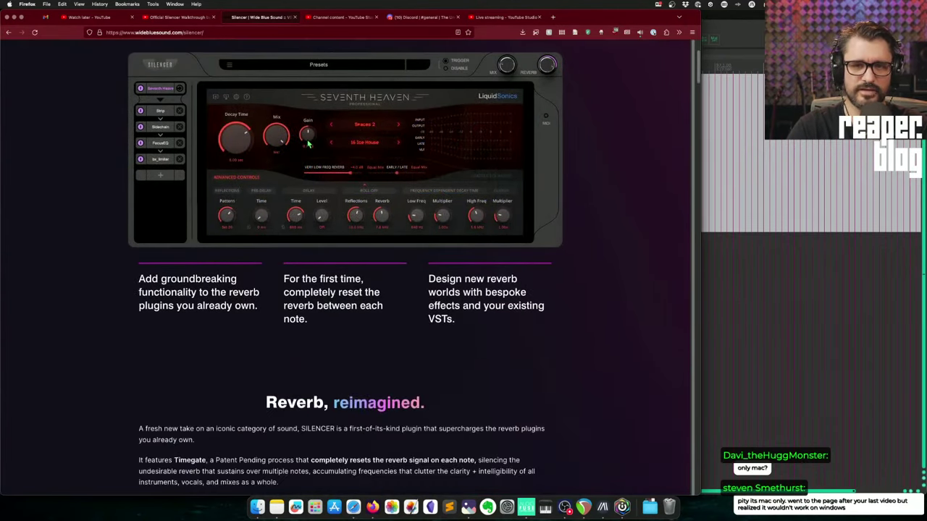
{"action": "scroll", "coordinate": [307, 142], "scroll_direction": "up", "scroll_amount": 5}
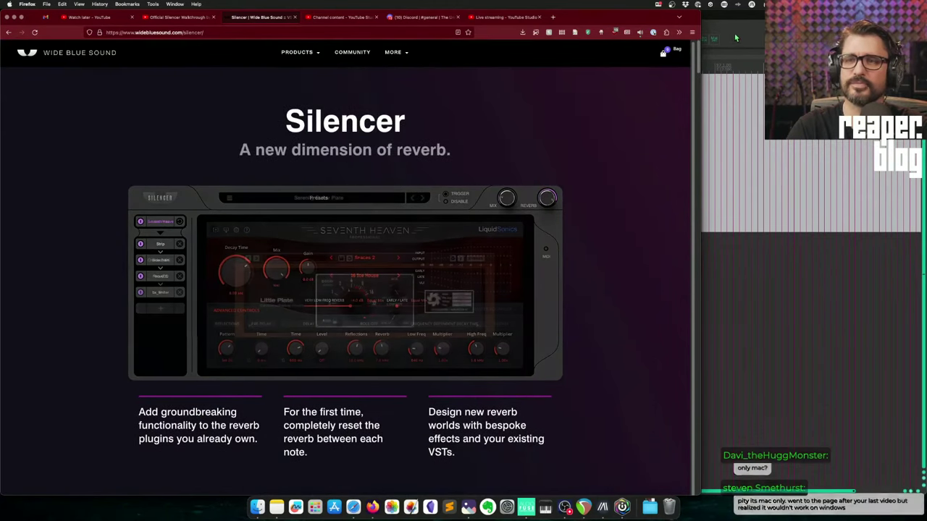
{"action": "scroll", "coordinate": [492, 288], "scroll_direction": "down", "scroll_amount": 15}
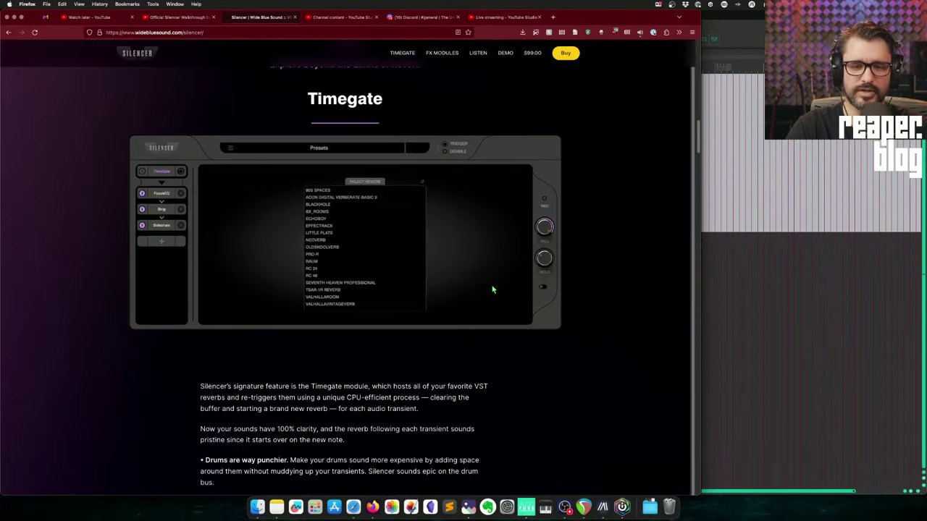
{"action": "scroll", "coordinate": [493, 290], "scroll_direction": "down", "scroll_amount": 4}
{"action": "scroll", "coordinate": [492, 290], "scroll_direction": "up", "scroll_amount": 18}
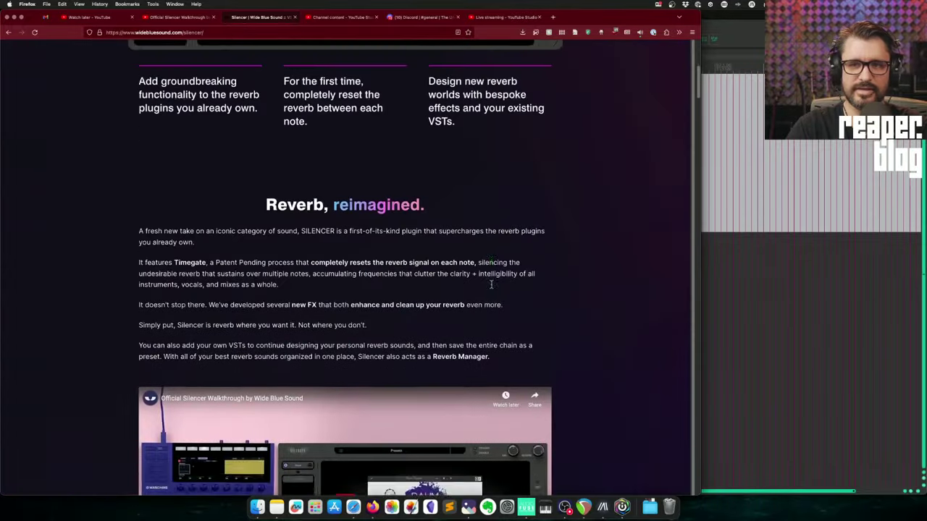
{"action": "scroll", "coordinate": [492, 290], "scroll_direction": "down", "scroll_amount": 8}
{"action": "scroll", "coordinate": [493, 290], "scroll_direction": "up", "scroll_amount": 12}
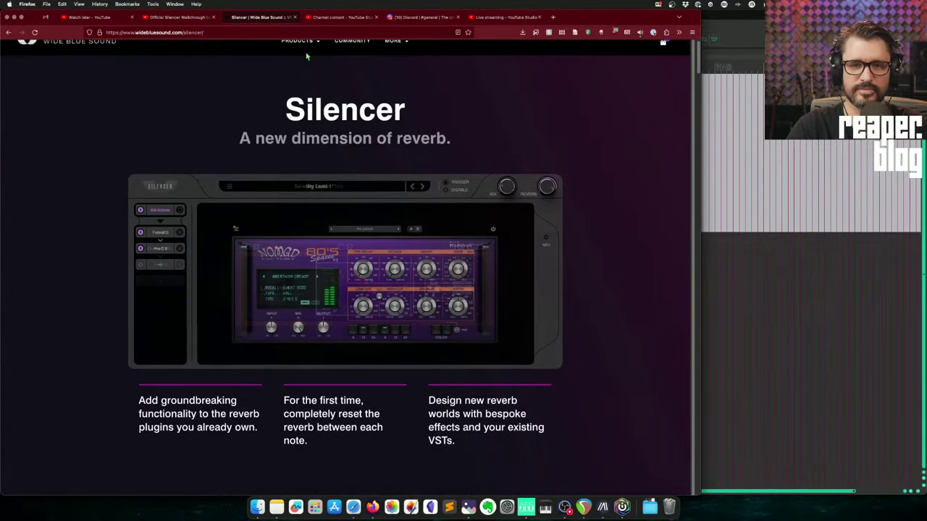
{"action": "mouse_move", "coordinate": [276, 53]}
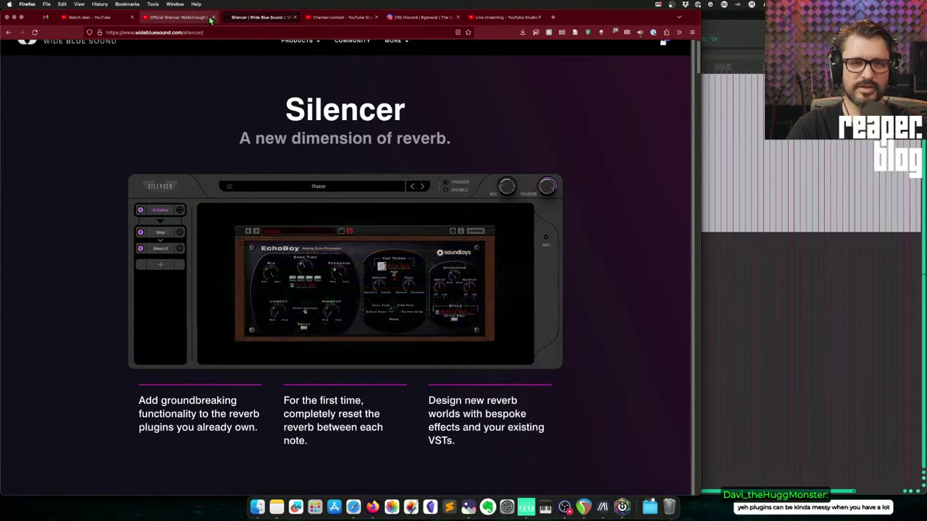
- Bring REAPER's empty project forward, then return to Firefox's Feedly Today feed
{"action": "left_click", "coordinate": [739, 44]}
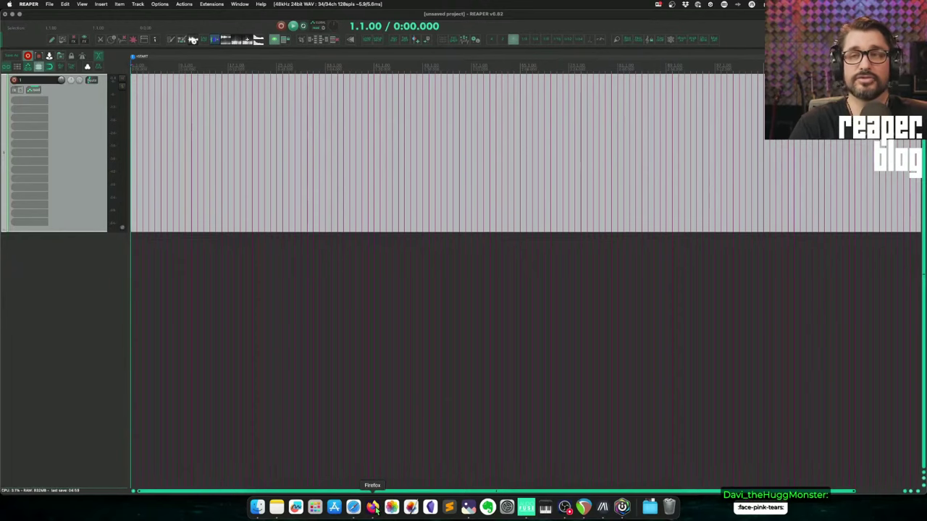
{"action": "left_click", "coordinate": [372, 507]}
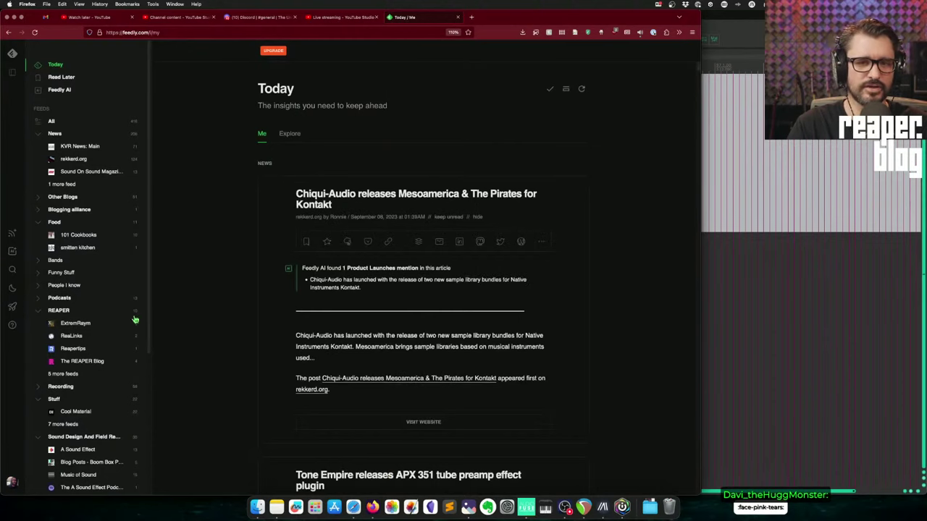
- Open the Sound On Sound Magazine feed and scroll down to the Acon Digital Remix story
{"action": "left_click", "coordinate": [110, 174]}
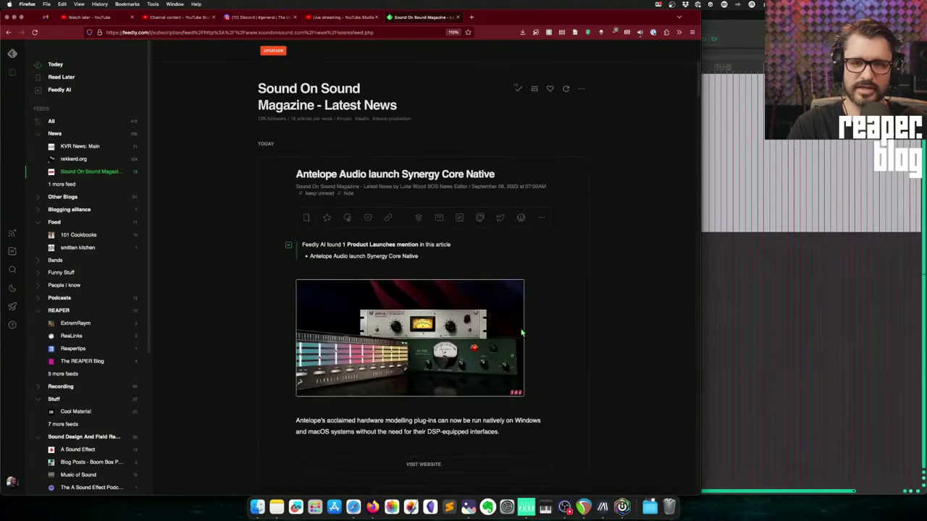
{"action": "scroll", "coordinate": [590, 326], "scroll_direction": "down", "scroll_amount": 3}
{"action": "scroll", "coordinate": [583, 327], "scroll_direction": "down", "scroll_amount": 8}
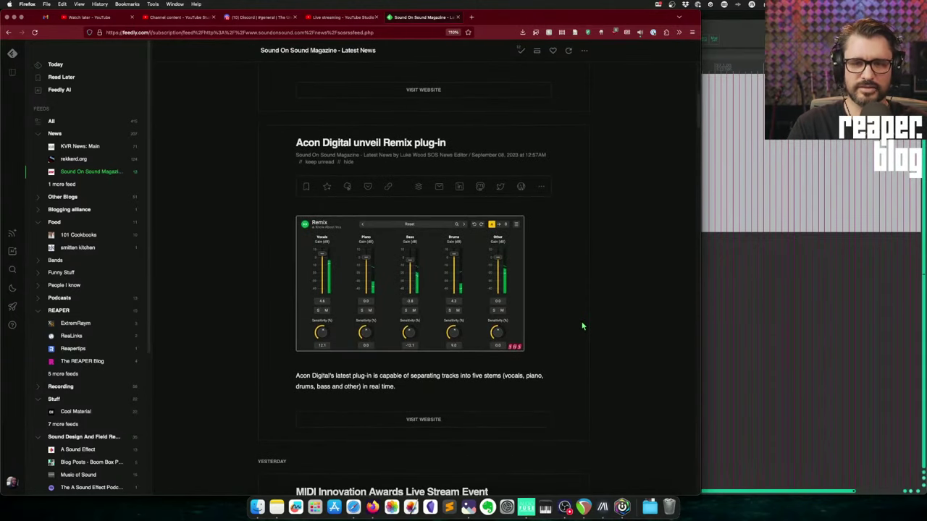
{"action": "scroll", "coordinate": [583, 327], "scroll_direction": "down", "scroll_amount": 1}
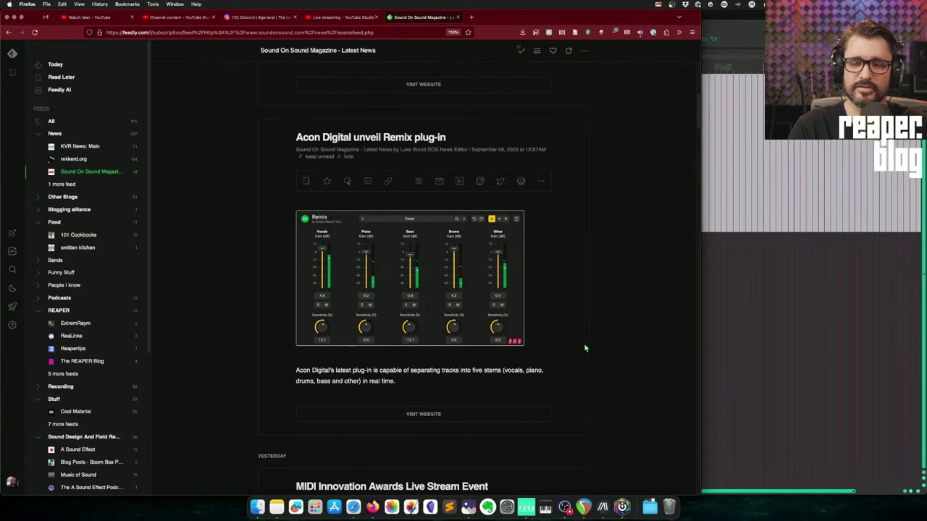
{"action": "scroll", "coordinate": [585, 348], "scroll_direction": "down", "scroll_amount": 10}
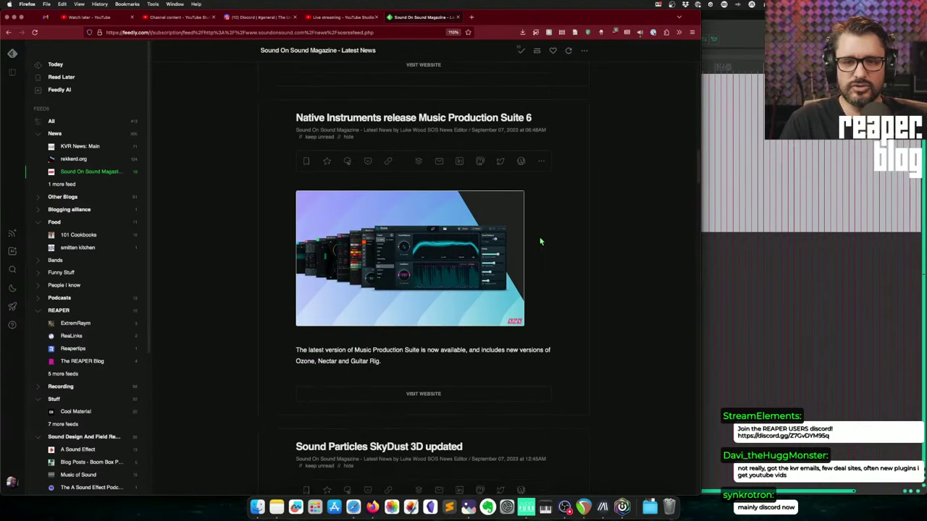
- Scroll through the Sound On Sound feed's article list
{"action": "scroll", "coordinate": [542, 241], "scroll_direction": "down", "scroll_amount": 2}
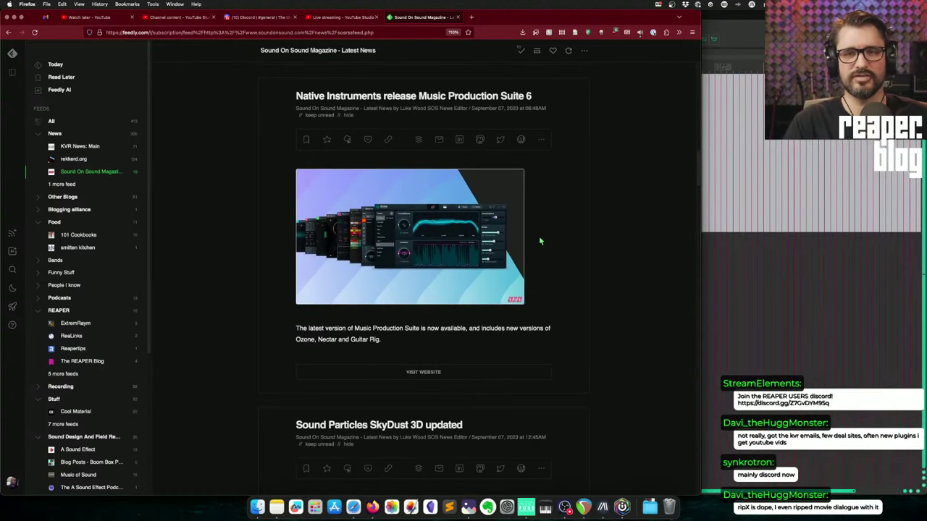
{"action": "scroll", "coordinate": [541, 241], "scroll_direction": "down", "scroll_amount": 1}
{"action": "scroll", "coordinate": [541, 240], "scroll_direction": "down", "scroll_amount": 1}
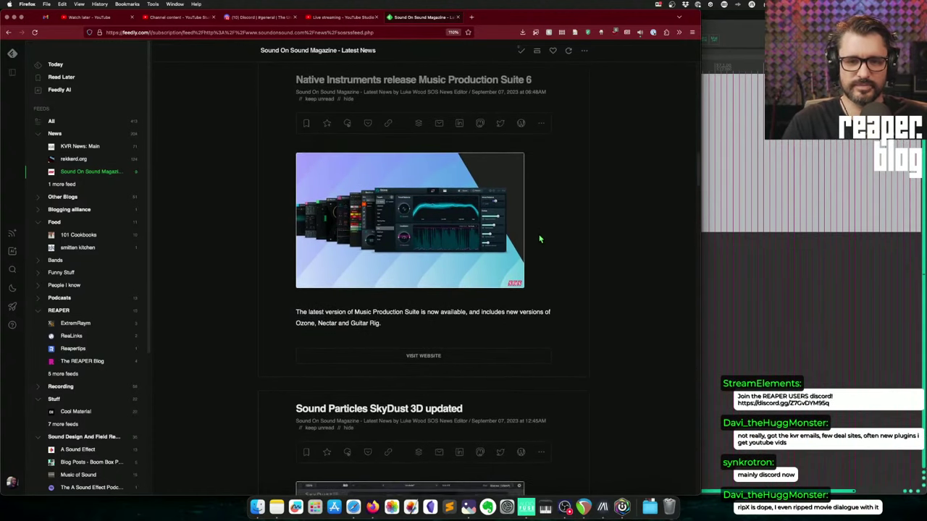
{"action": "scroll", "coordinate": [547, 335], "scroll_direction": "down", "scroll_amount": 5}
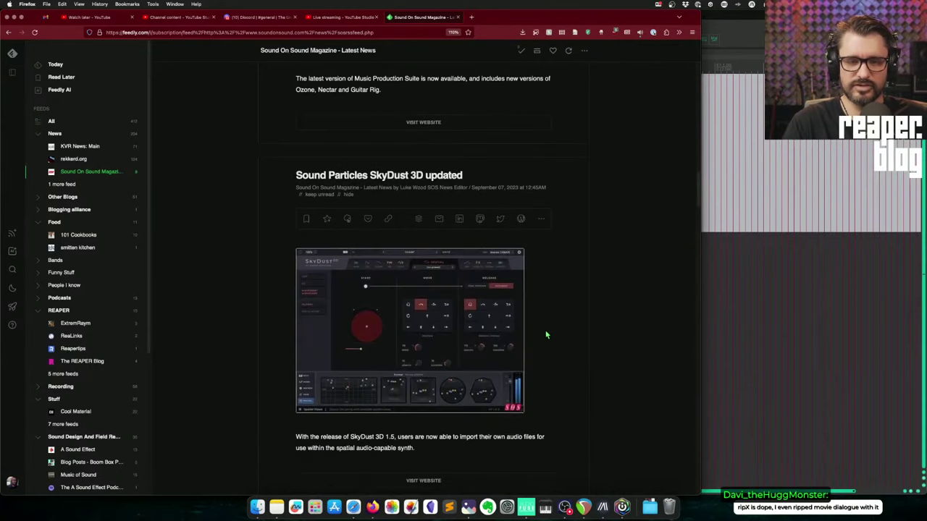
{"action": "scroll", "coordinate": [547, 335], "scroll_direction": "up", "scroll_amount": 3}
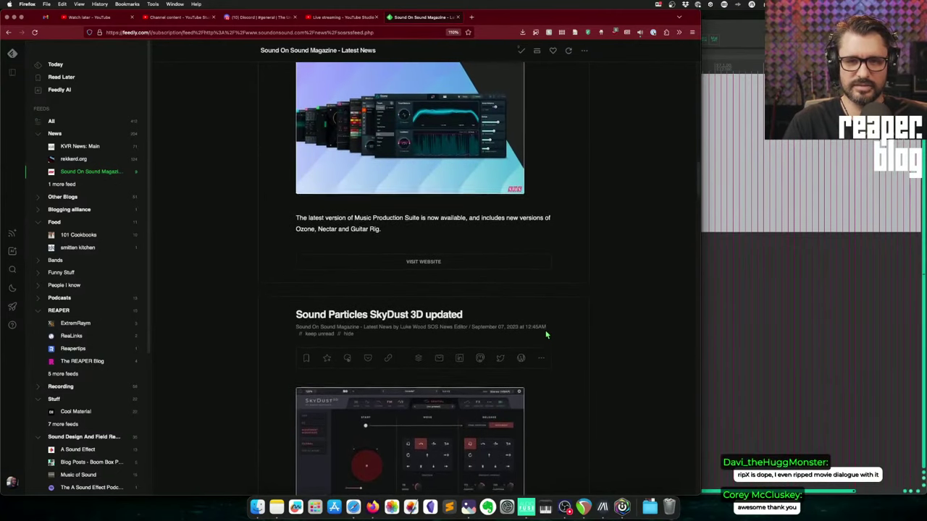
{"action": "scroll", "coordinate": [546, 331], "scroll_direction": "up", "scroll_amount": 4}
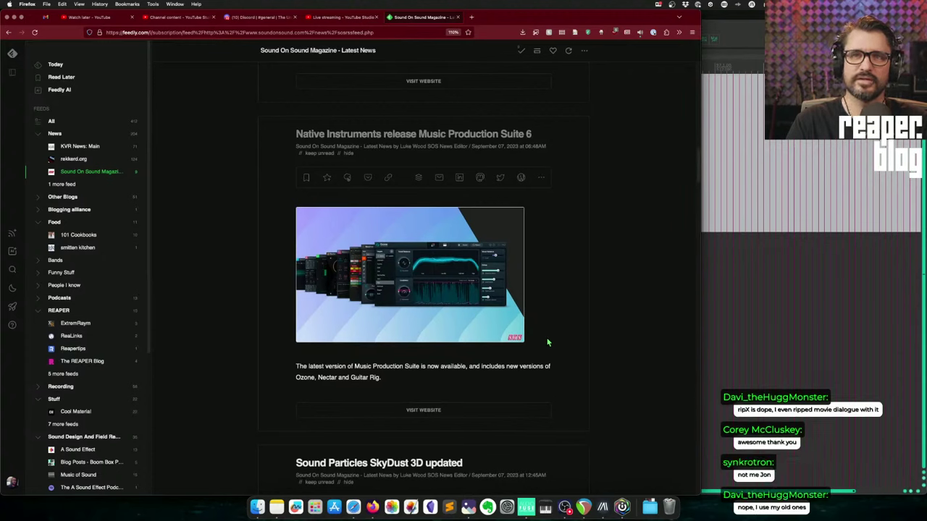
- Open the pure:EQ post on the Sound On Sound website and close its image lightbox
{"action": "scroll", "coordinate": [548, 343], "scroll_direction": "down", "scroll_amount": 1}
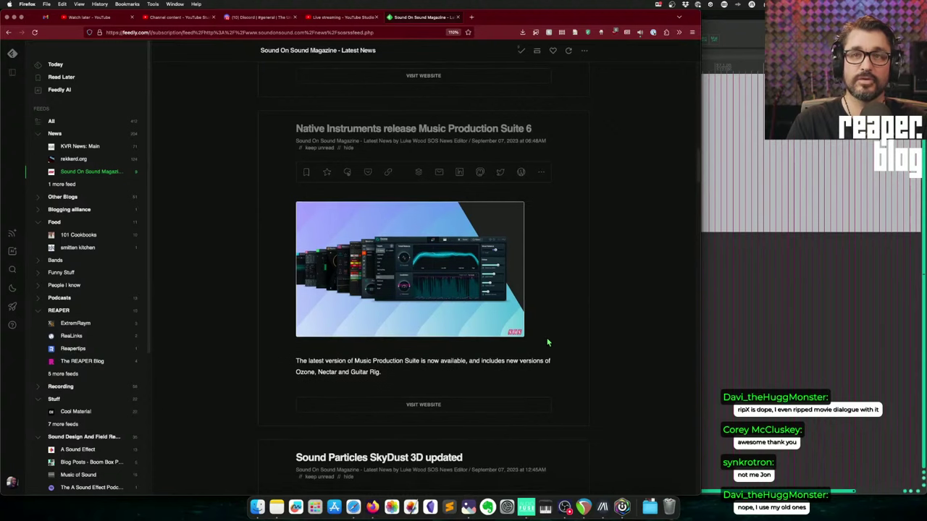
{"action": "scroll", "coordinate": [549, 343], "scroll_direction": "down", "scroll_amount": 1}
{"action": "scroll", "coordinate": [549, 343], "scroll_direction": "down", "scroll_amount": 10}
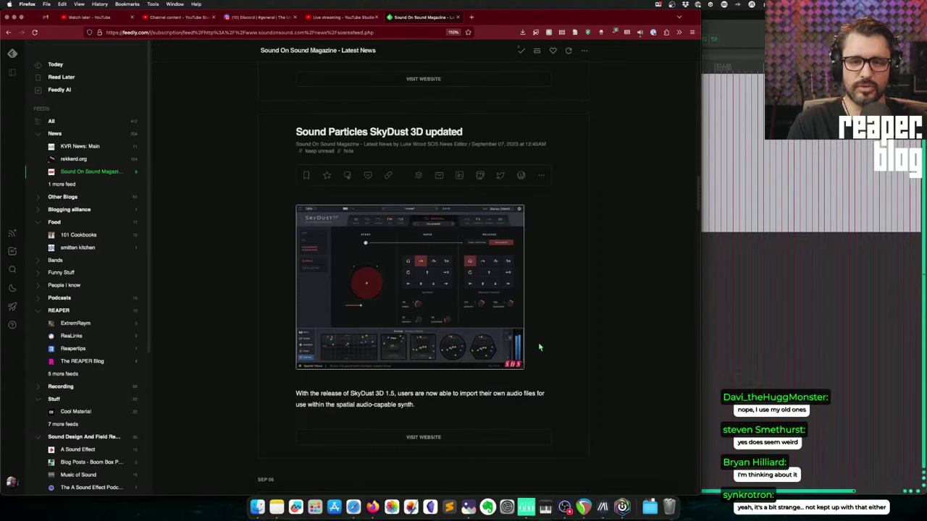
{"action": "scroll", "coordinate": [543, 341], "scroll_direction": "down", "scroll_amount": 6}
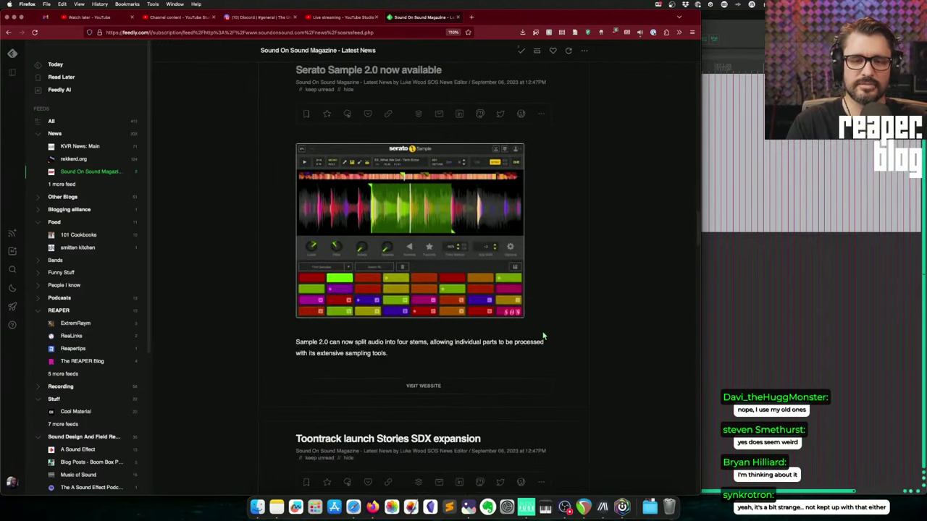
{"action": "scroll", "coordinate": [544, 336], "scroll_direction": "down", "scroll_amount": 5}
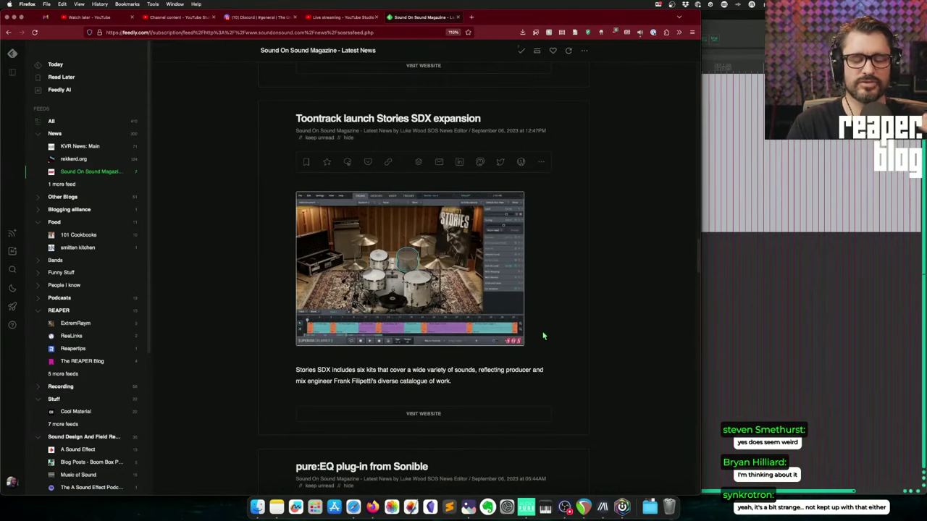
{"action": "scroll", "coordinate": [543, 336], "scroll_direction": "down", "scroll_amount": 5}
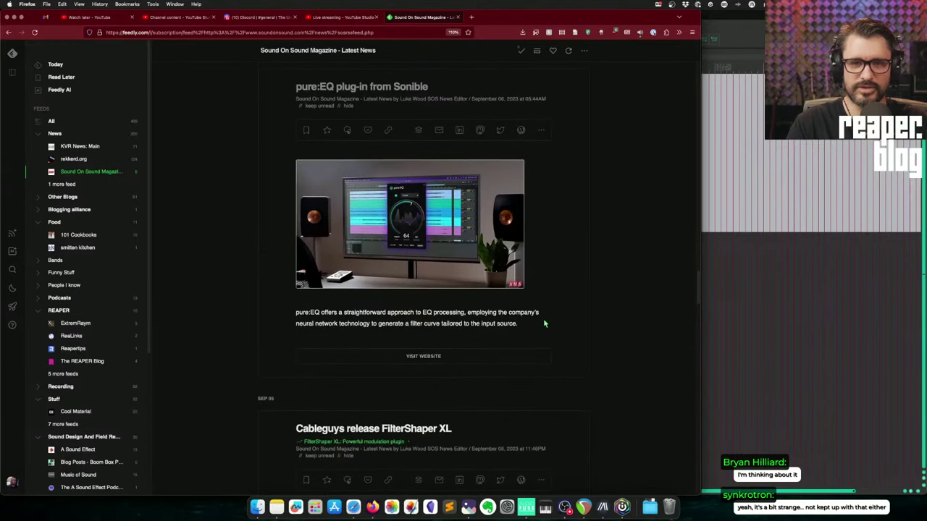
{"action": "left_click", "coordinate": [438, 357]}
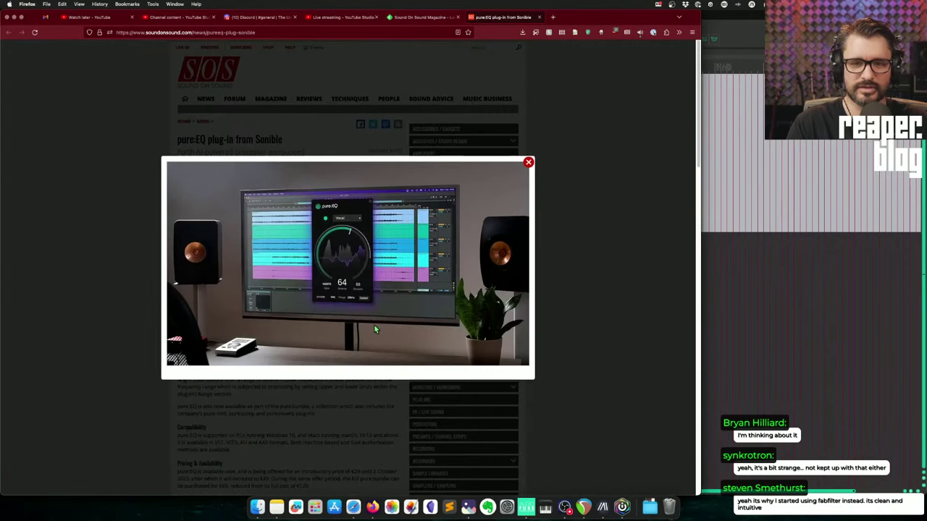
{"action": "left_click", "coordinate": [341, 406]}
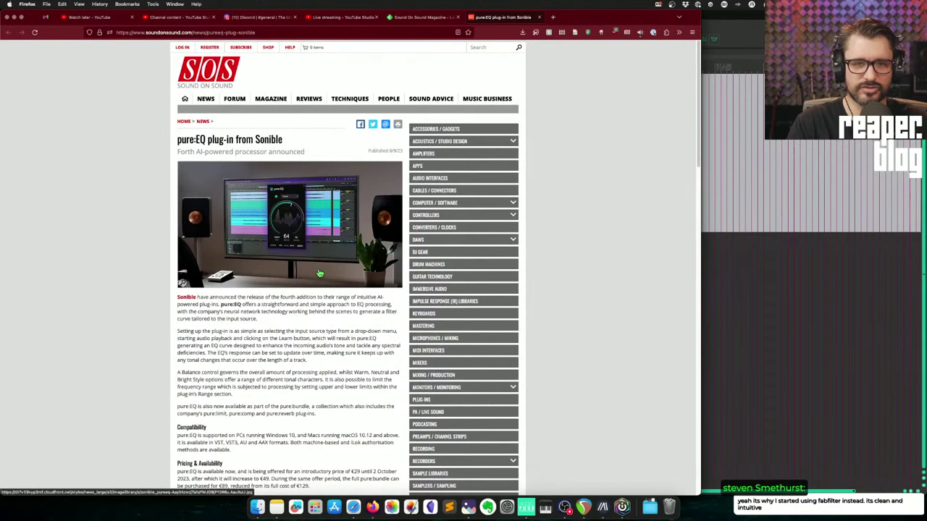
- Back in REAPER, add Focusrite's Balancer to track 1 from the FX browser
{"action": "left_click", "coordinate": [735, 184]}
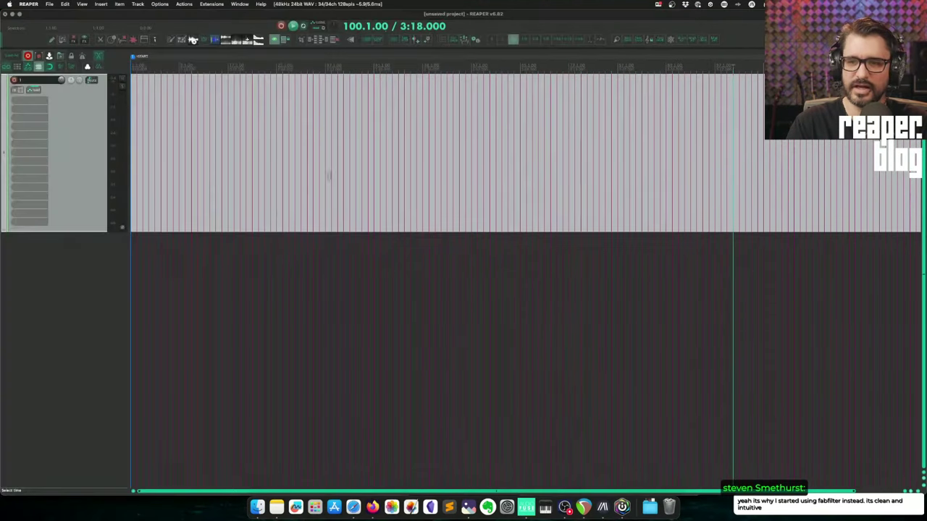
{"action": "left_click", "coordinate": [17, 93]}
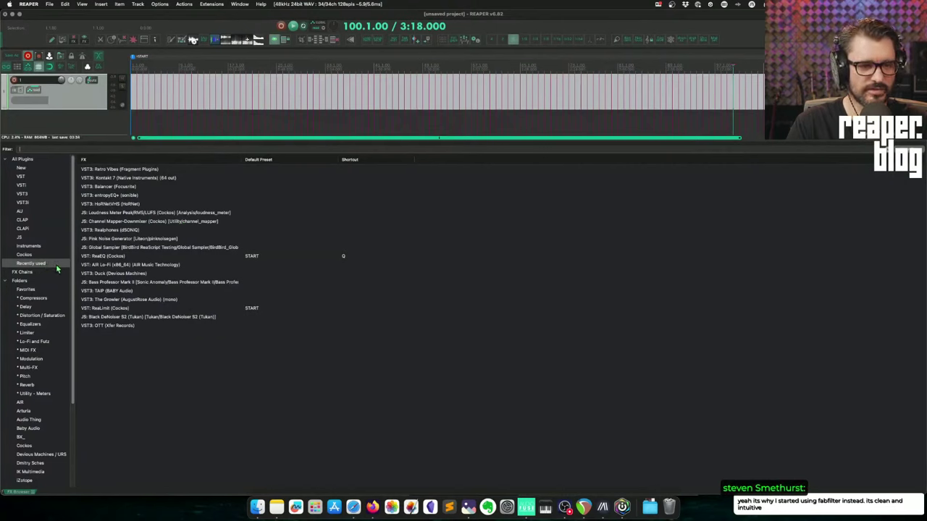
{"action": "left_click", "coordinate": [116, 187]}
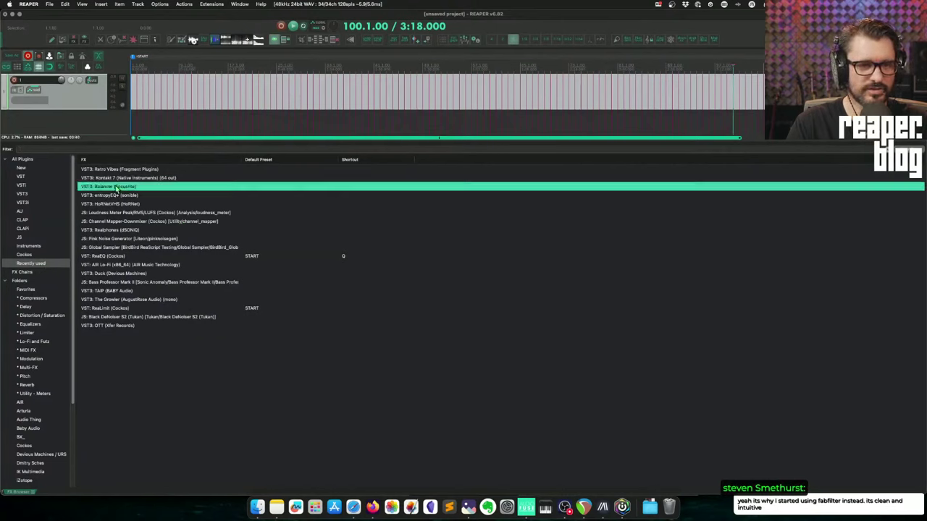
{"action": "double_click", "coordinate": [161, 187]}
- Check Balancer's input source types, keeping Universal selected
{"action": "left_click_drag", "start_coordinate": [45, 257], "coordinate": [361, 53]}
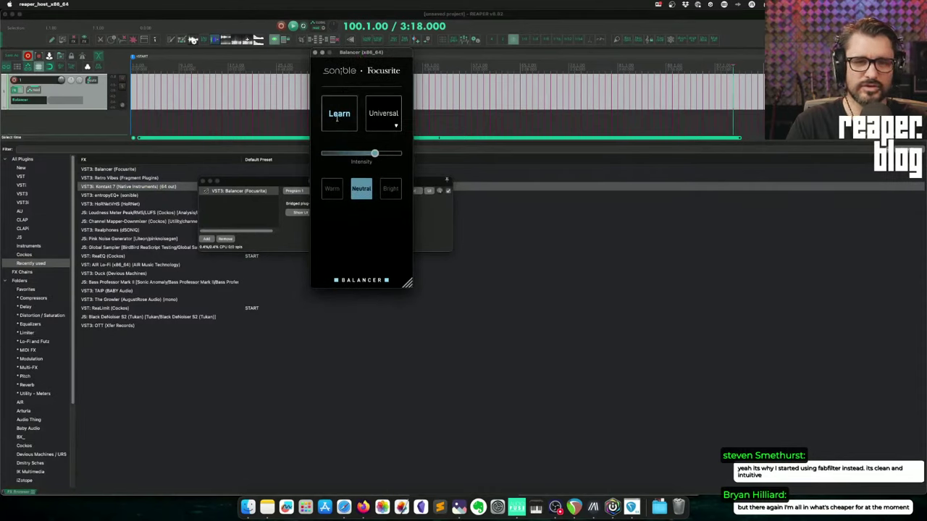
{"action": "left_click", "coordinate": [381, 116]}
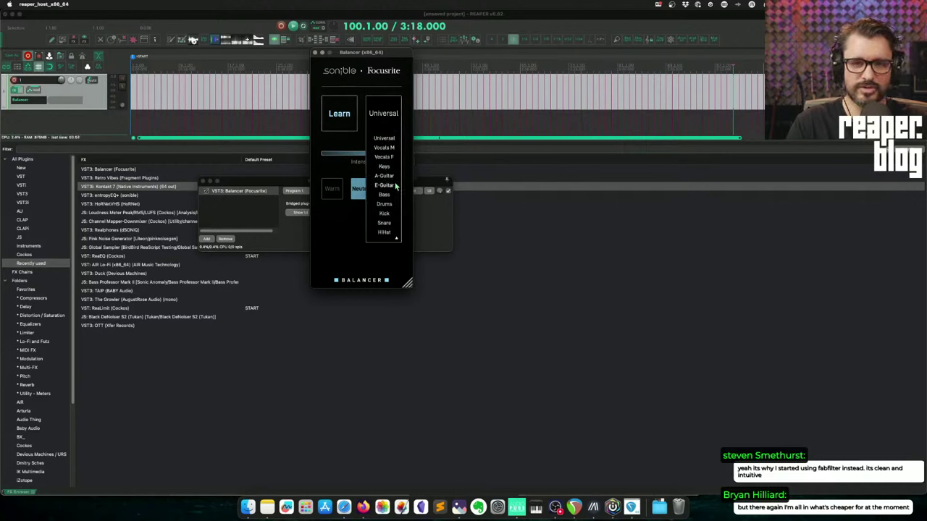
{"action": "left_click", "coordinate": [354, 239]}
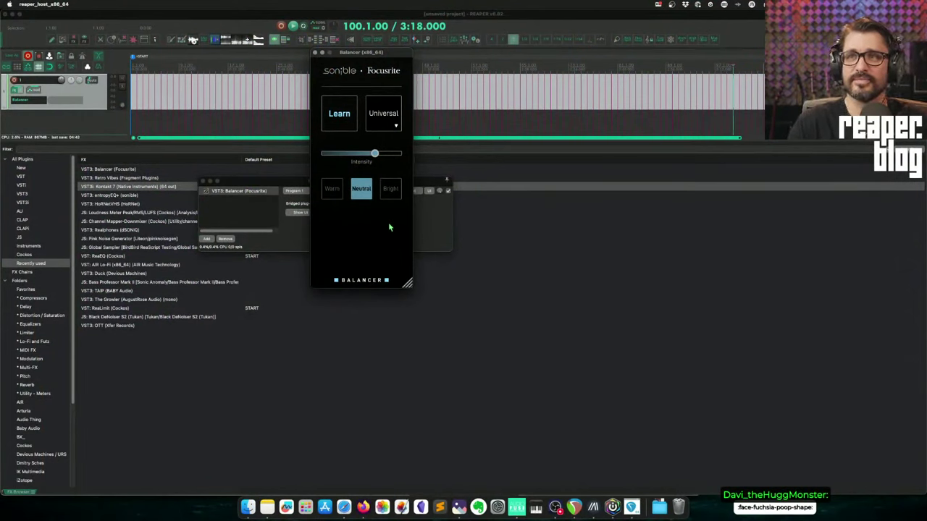
- Delete Balancer from track 1's FX chain and close the chain window
{"action": "left_click_drag", "start_coordinate": [365, 56], "coordinate": [502, 76]}
{"action": "left_click", "coordinate": [342, 227]}
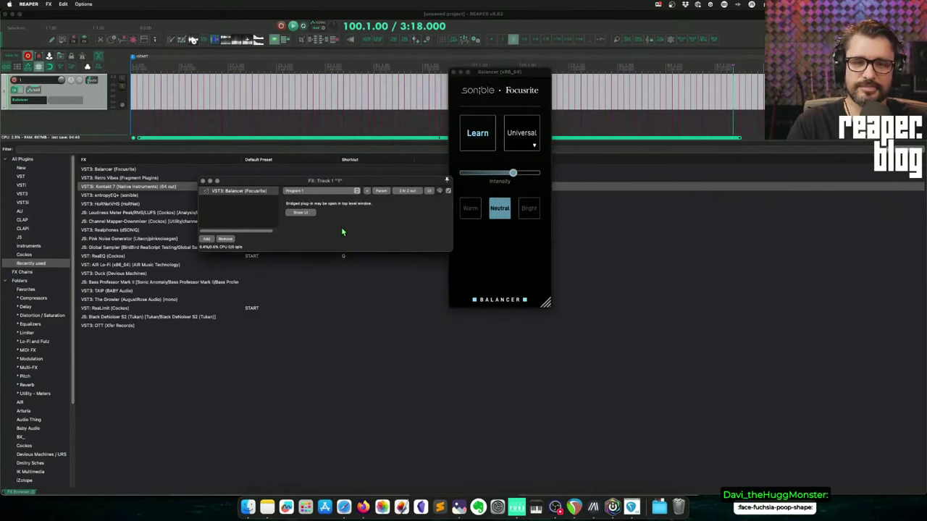
{"action": "key", "text": "Delete"}
{"action": "left_click", "coordinate": [209, 183]}
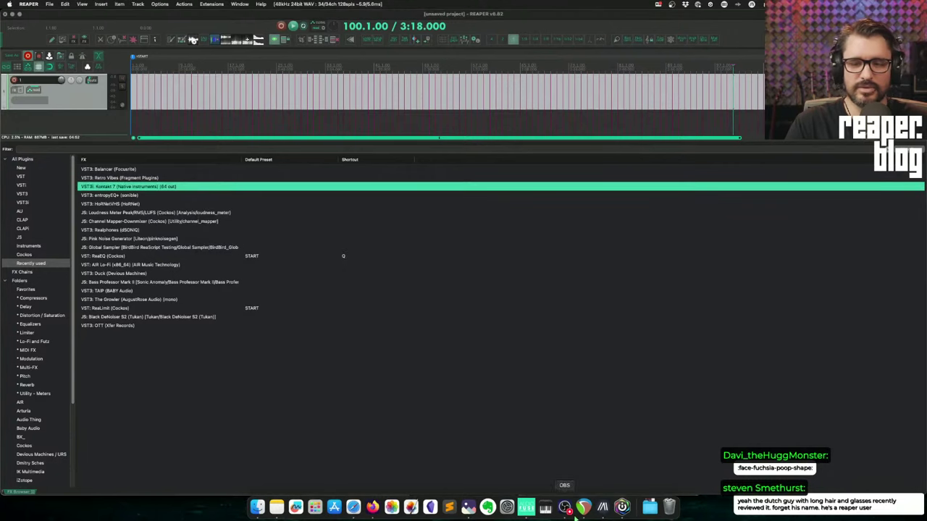
- Read the pure:EQ article's pricing in Firefox, then close the tab to return to Feedly
{"action": "left_click", "coordinate": [372, 509]}
{"action": "scroll", "coordinate": [293, 405], "scroll_direction": "down", "scroll_amount": 5}
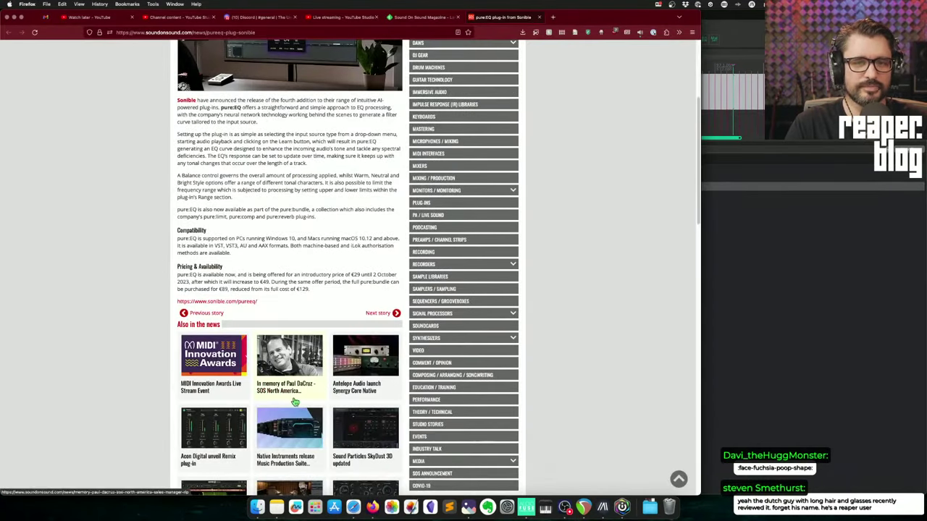
{"action": "scroll", "coordinate": [295, 403], "scroll_direction": "up", "scroll_amount": 1}
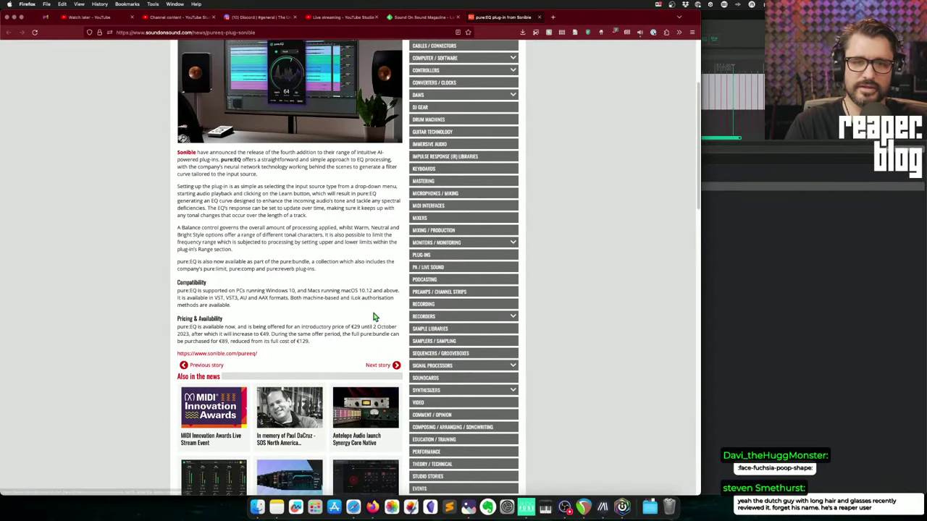
{"action": "scroll", "coordinate": [371, 318], "scroll_direction": "up", "scroll_amount": 1}
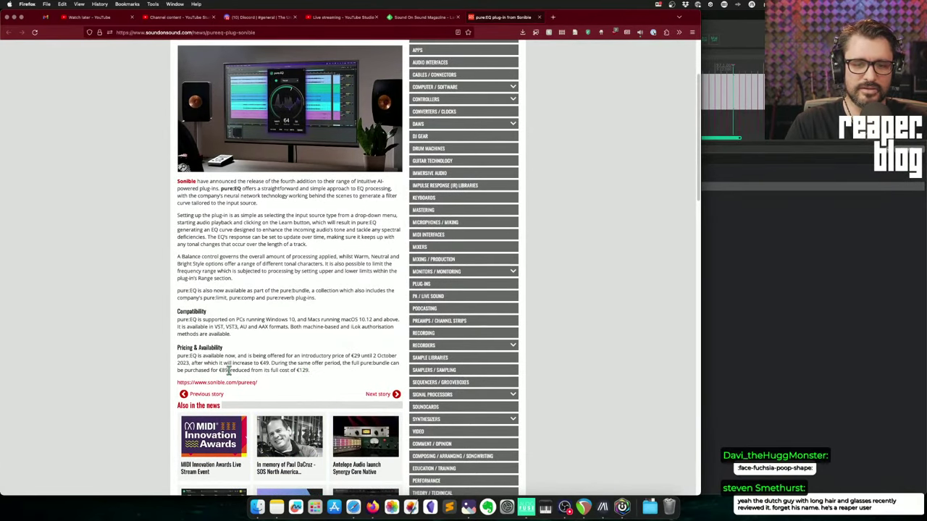
{"action": "left_click_drag", "start_coordinate": [316, 372], "coordinate": [269, 364]}
{"action": "left_click", "coordinate": [313, 340]}
{"action": "scroll", "coordinate": [330, 337], "scroll_direction": "up", "scroll_amount": 4}
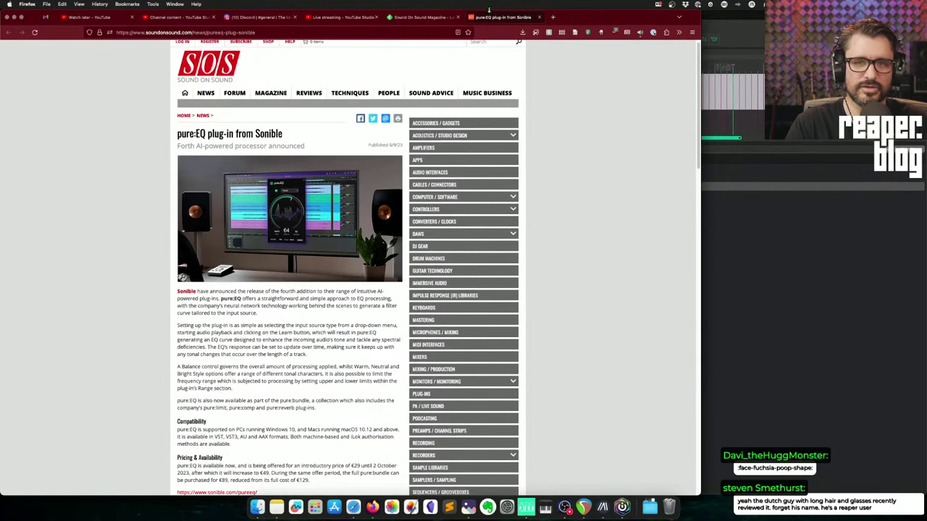
{"action": "left_click", "coordinate": [539, 17]}
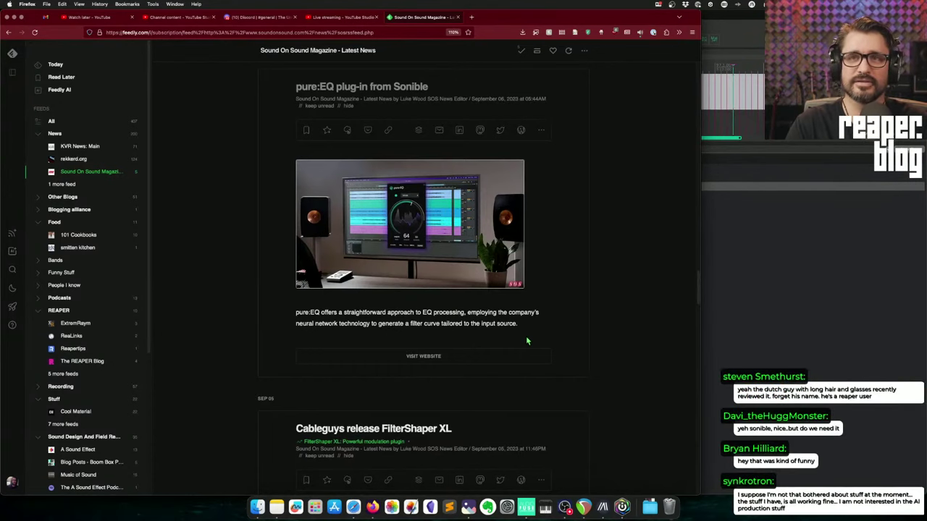
- Jump to the next article with J and scroll through the feed
{"action": "key", "text": "j"}
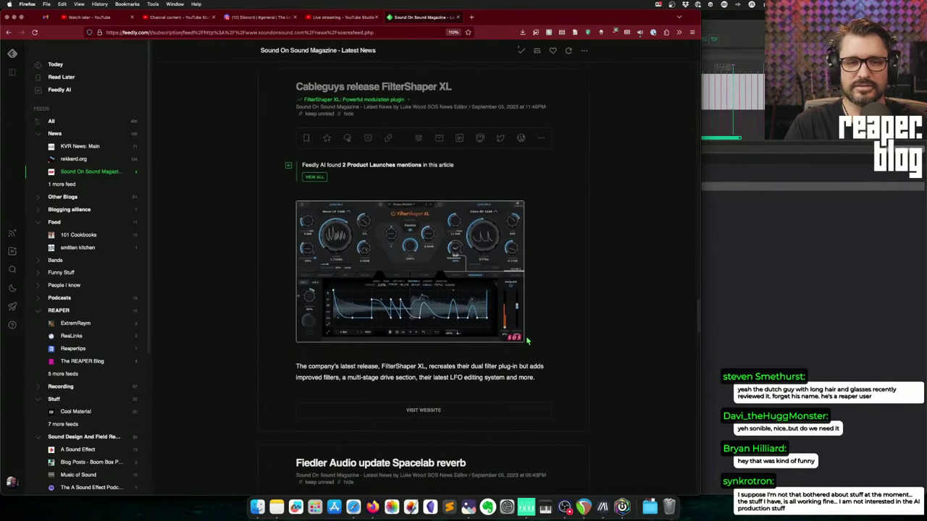
{"action": "scroll", "coordinate": [527, 340], "scroll_direction": "down", "scroll_amount": 2}
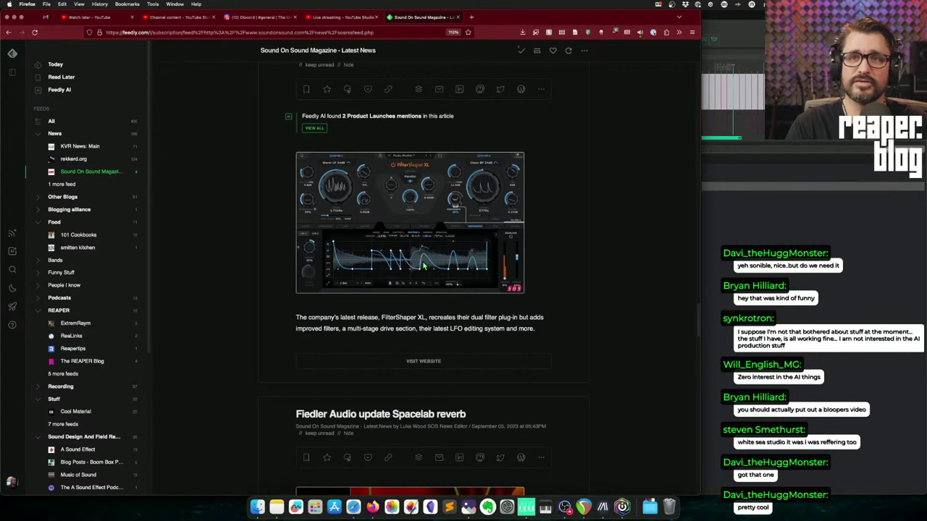
{"action": "scroll", "coordinate": [424, 267], "scroll_direction": "down", "scroll_amount": 1}
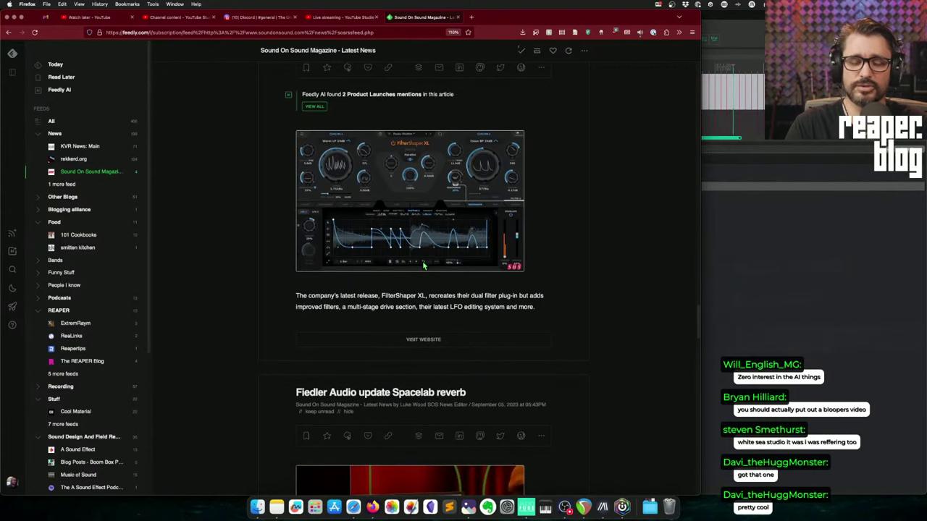
{"action": "scroll", "coordinate": [424, 267], "scroll_direction": "down", "scroll_amount": 4}
{"action": "scroll", "coordinate": [424, 266], "scroll_direction": "down", "scroll_amount": 10}
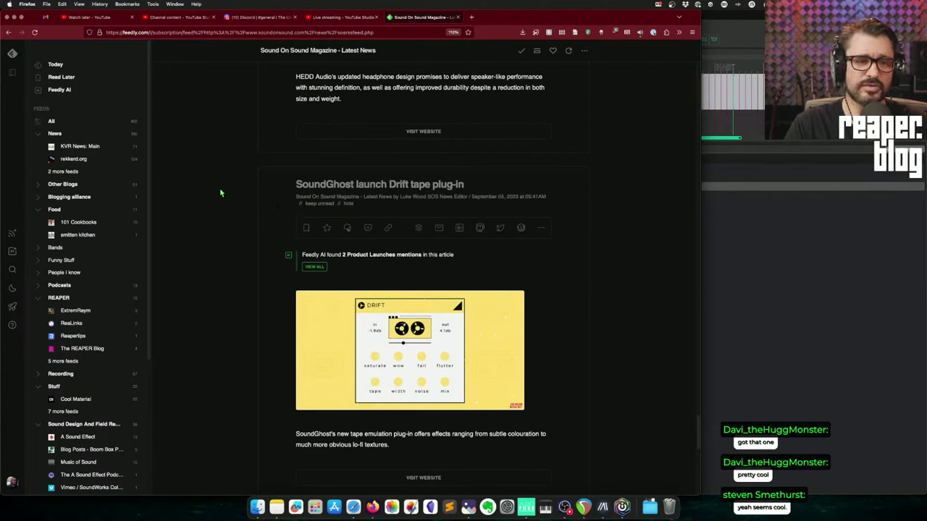
- Expand the News folder's feeds and reopen Sound On Sound showing all articles
{"action": "left_click", "coordinate": [101, 171]}
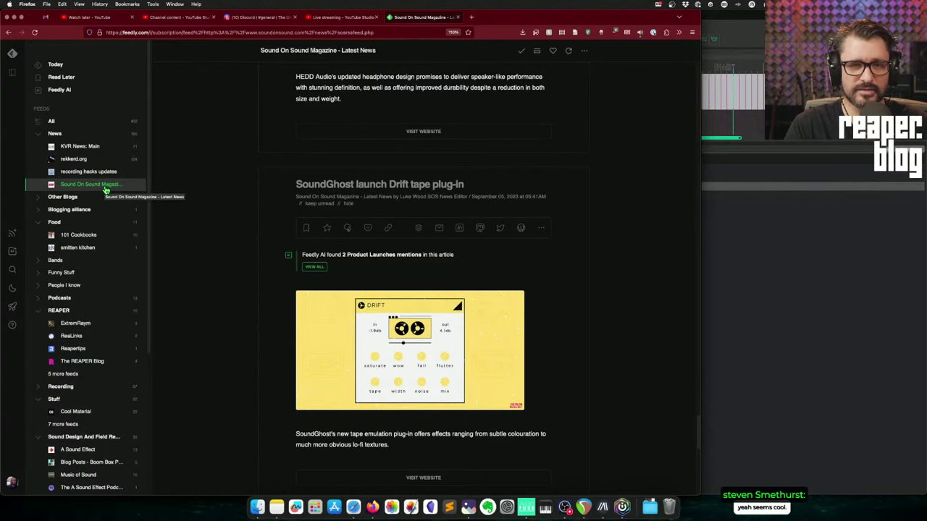
{"action": "left_click", "coordinate": [106, 187]}
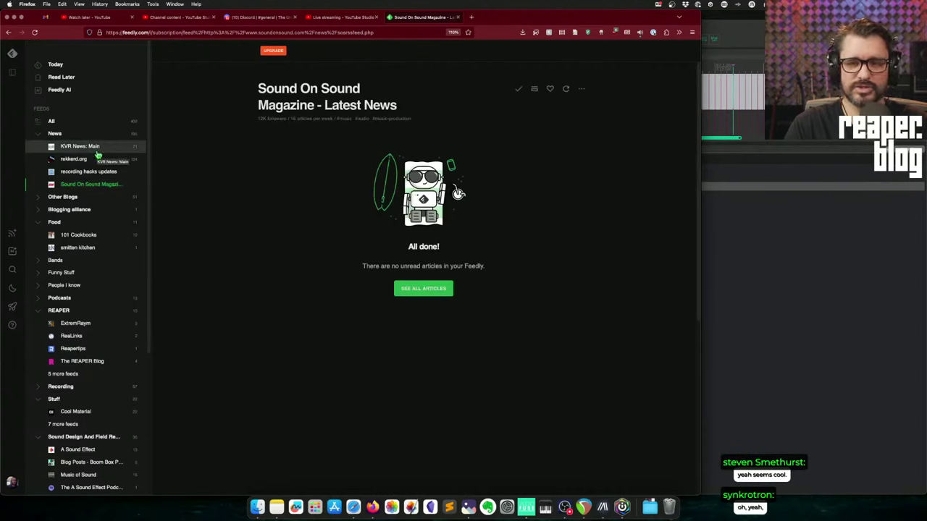
{"action": "left_click", "coordinate": [424, 288]}
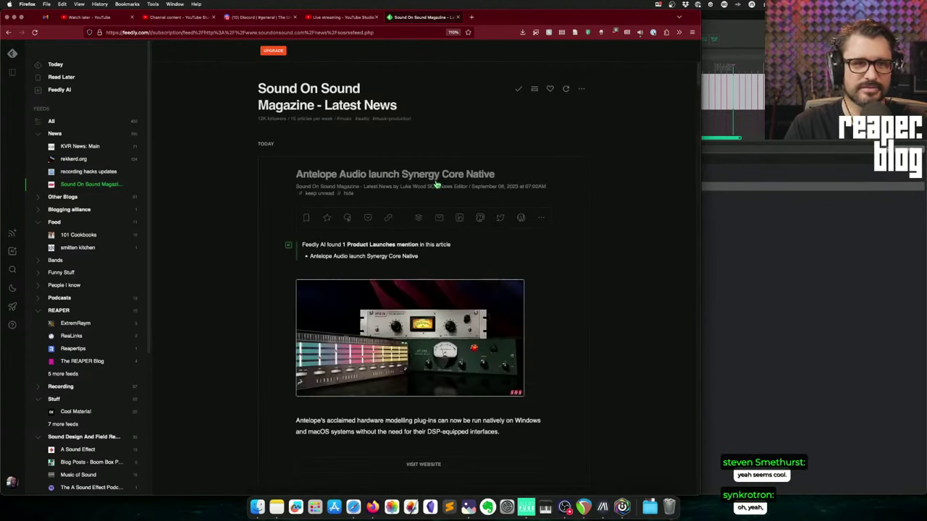
- Open the rekkerd.org feed and scroll down to the Sonora Cinematic Fieldworks Vol 1 post
{"action": "left_click", "coordinate": [73, 159]}
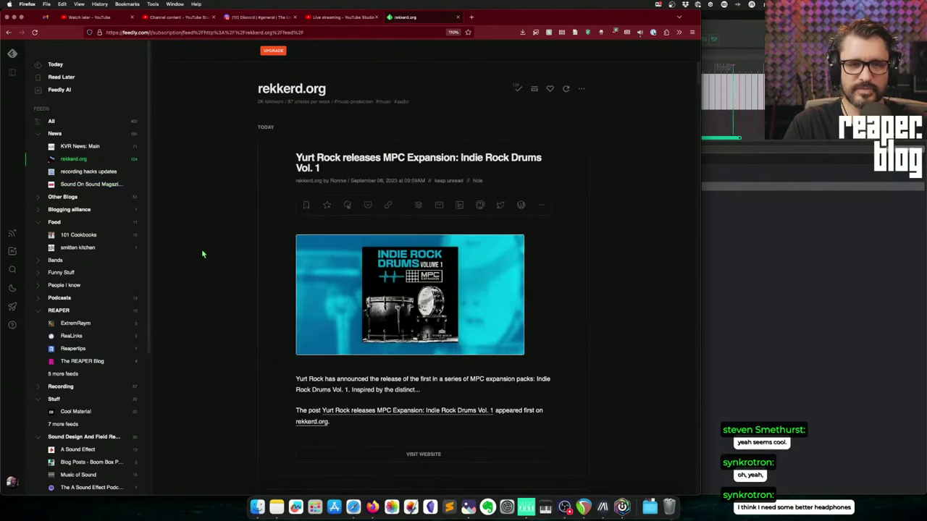
{"action": "scroll", "coordinate": [203, 254], "scroll_direction": "down", "scroll_amount": 2}
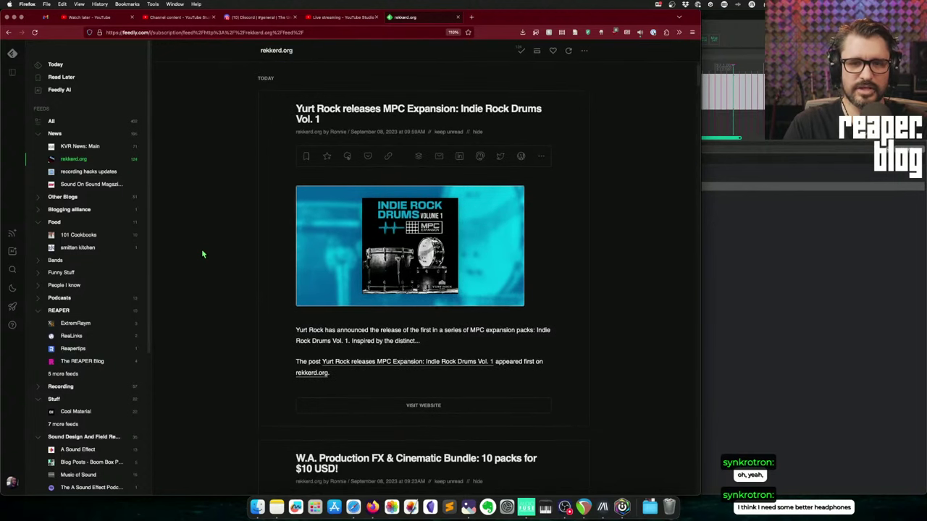
{"action": "scroll", "coordinate": [203, 254], "scroll_direction": "down", "scroll_amount": 8}
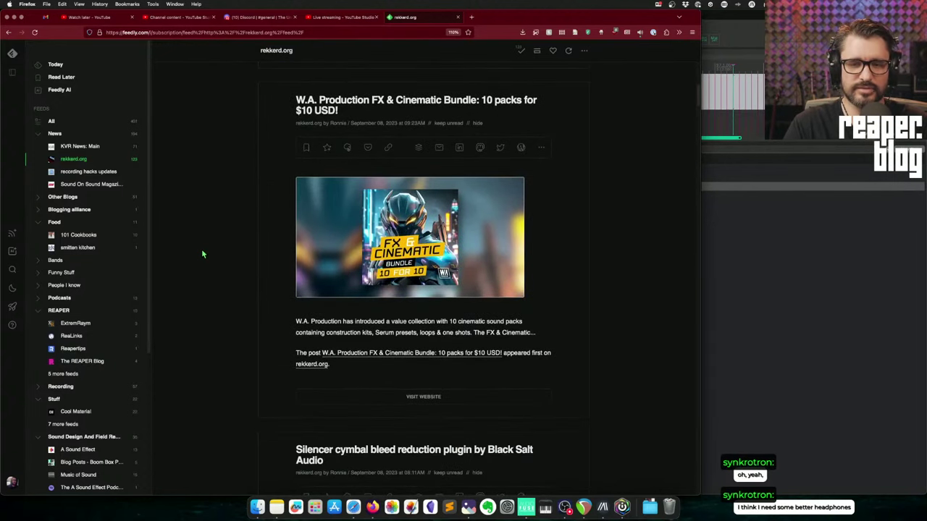
{"action": "scroll", "coordinate": [203, 254], "scroll_direction": "down", "scroll_amount": 6}
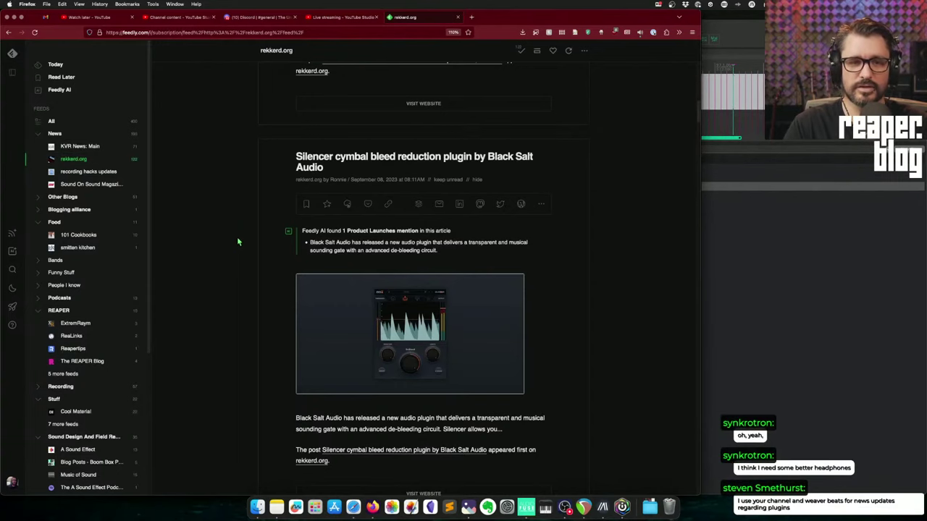
{"action": "scroll", "coordinate": [237, 241], "scroll_direction": "down", "scroll_amount": 15}
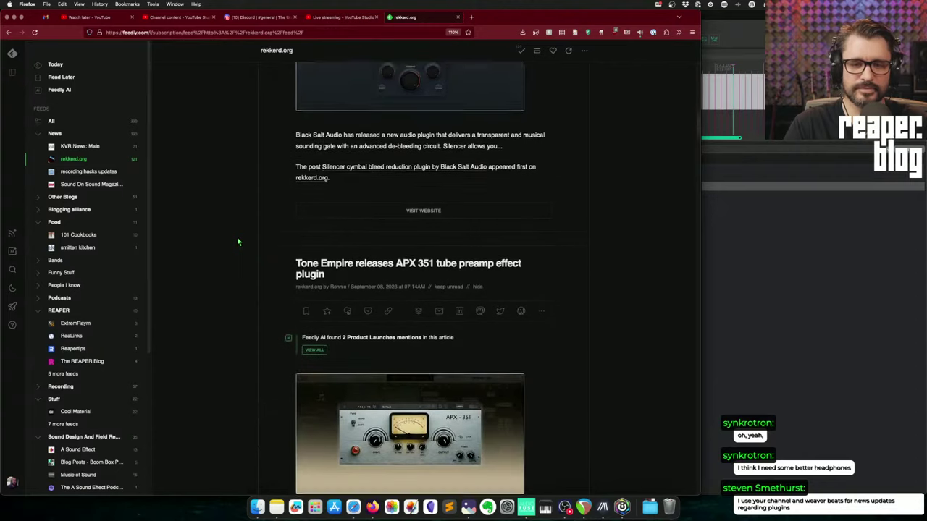
{"action": "scroll", "coordinate": [238, 242], "scroll_direction": "down", "scroll_amount": 12}
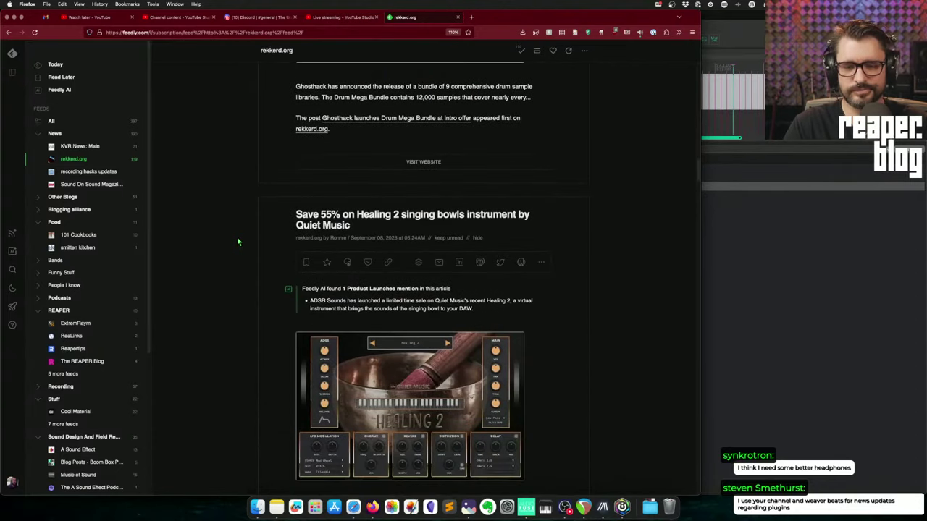
{"action": "scroll", "coordinate": [237, 242], "scroll_direction": "down", "scroll_amount": 10}
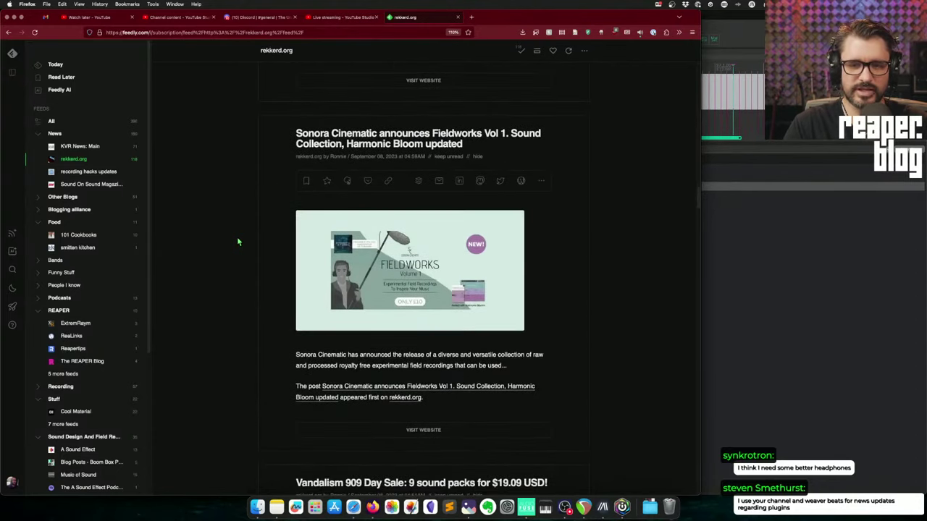
{"action": "scroll", "coordinate": [193, 172], "scroll_direction": "down", "scroll_amount": 1}
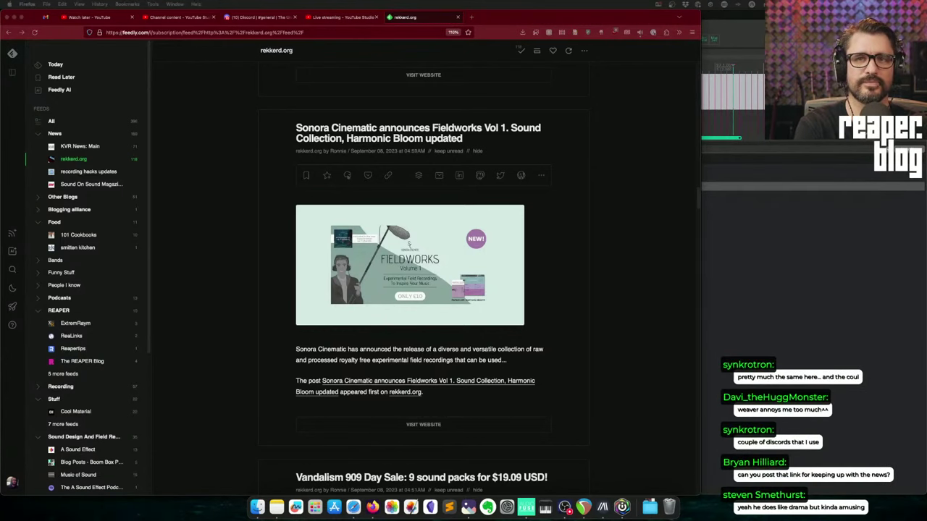
- Go from the KVR News: Main feed on to the Sound On Sound Magazine feed
{"action": "left_click", "coordinate": [79, 146]}
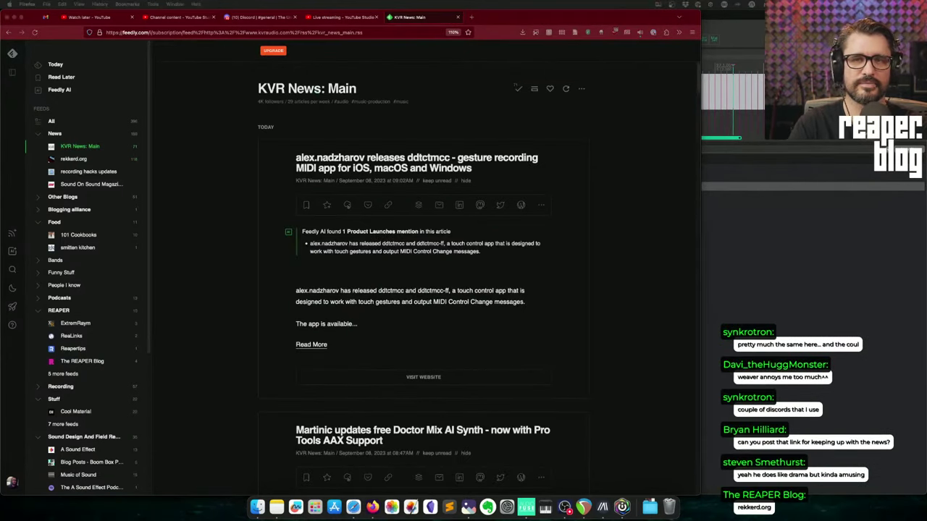
{"action": "key", "text": "shift+j"}
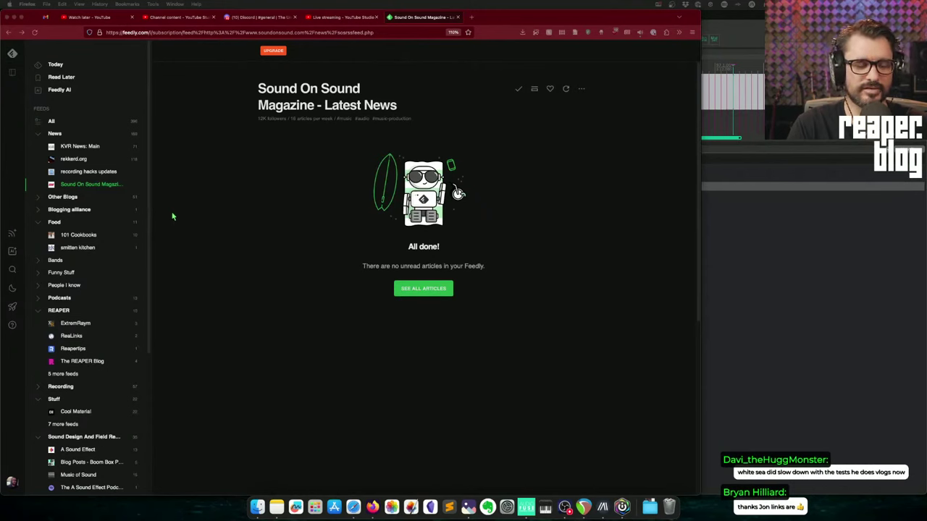
- Open the RealLinks feed under REAPER and scroll its posts, led by GiraFX Video Processor Library
{"action": "left_click", "coordinate": [85, 337]}
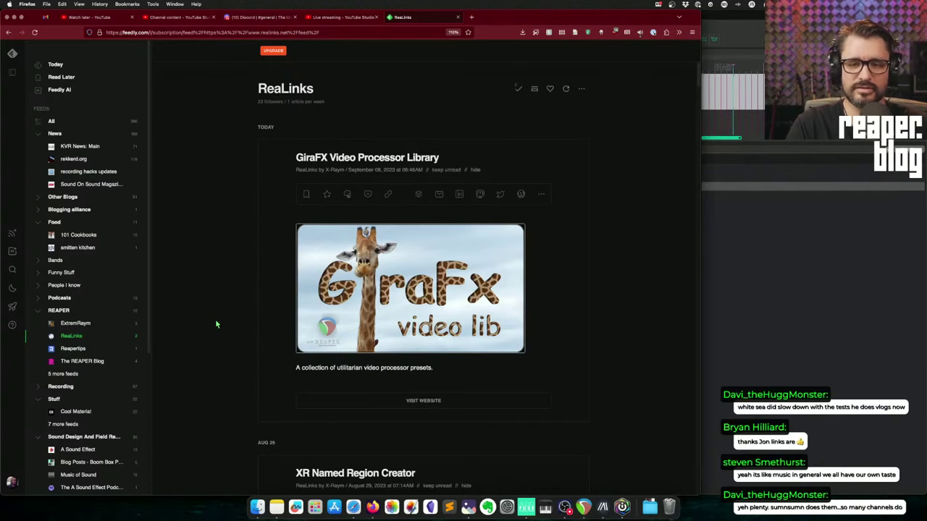
{"action": "scroll", "coordinate": [216, 325], "scroll_direction": "down", "scroll_amount": 2}
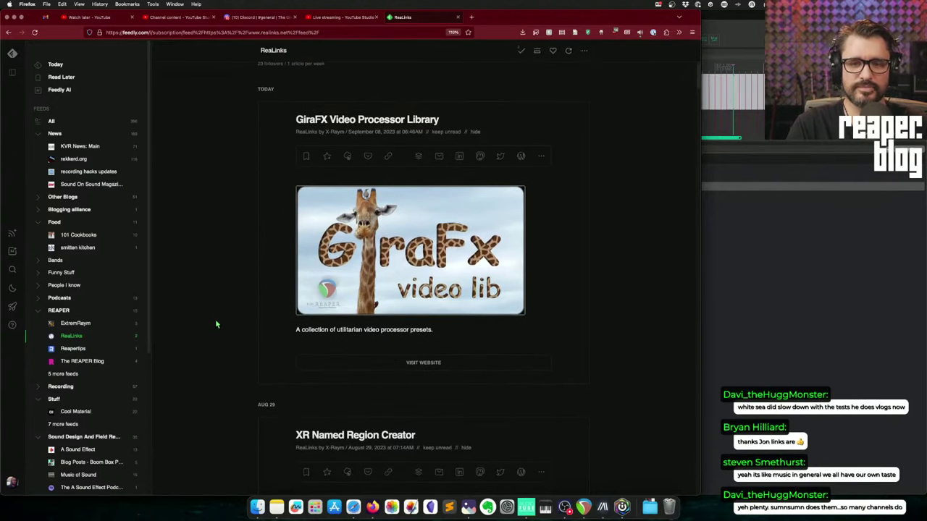
- Open the GiraFX Video Processor Library article's web page in Firefox and scroll through it
{"action": "left_click", "coordinate": [446, 358]}
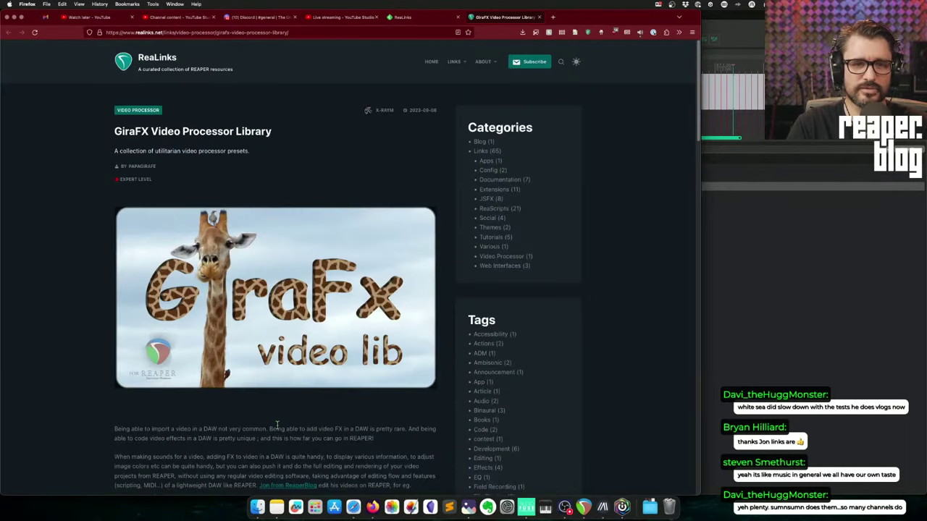
{"action": "scroll", "coordinate": [306, 413], "scroll_direction": "down", "scroll_amount": 5}
{"action": "scroll", "coordinate": [306, 414], "scroll_direction": "down", "scroll_amount": 2}
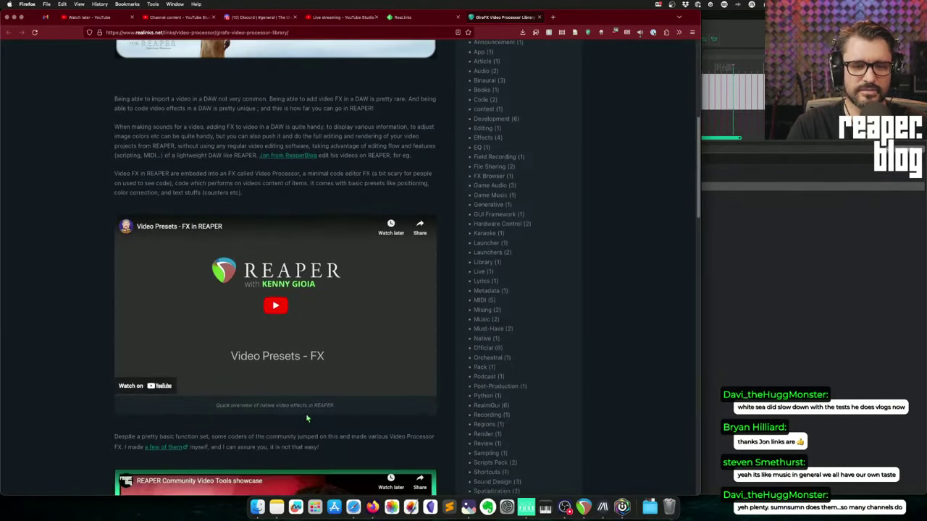
{"action": "scroll", "coordinate": [326, 449], "scroll_direction": "down", "scroll_amount": 5}
{"action": "scroll", "coordinate": [326, 449], "scroll_direction": "down", "scroll_amount": 5}
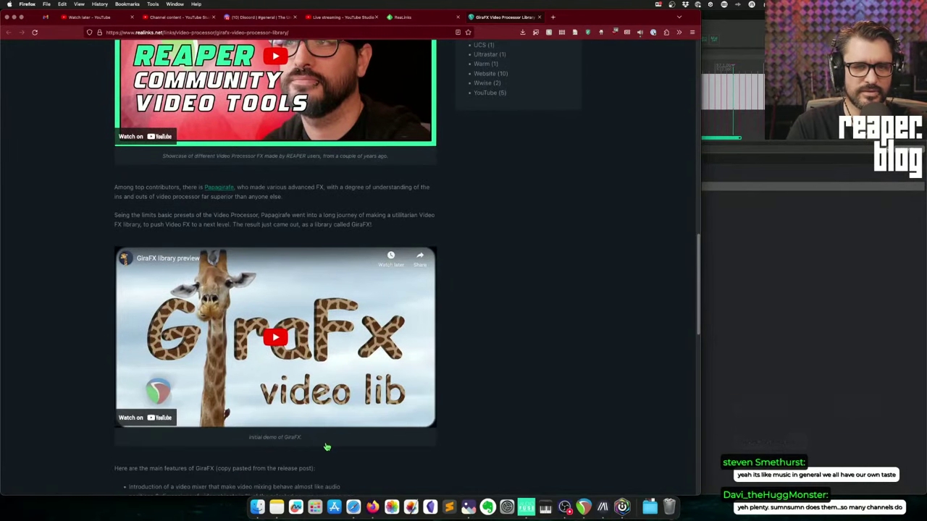
{"action": "scroll", "coordinate": [327, 447], "scroll_direction": "down", "scroll_amount": 5}
{"action": "scroll", "coordinate": [118, 344], "scroll_direction": "down", "scroll_amount": 2}
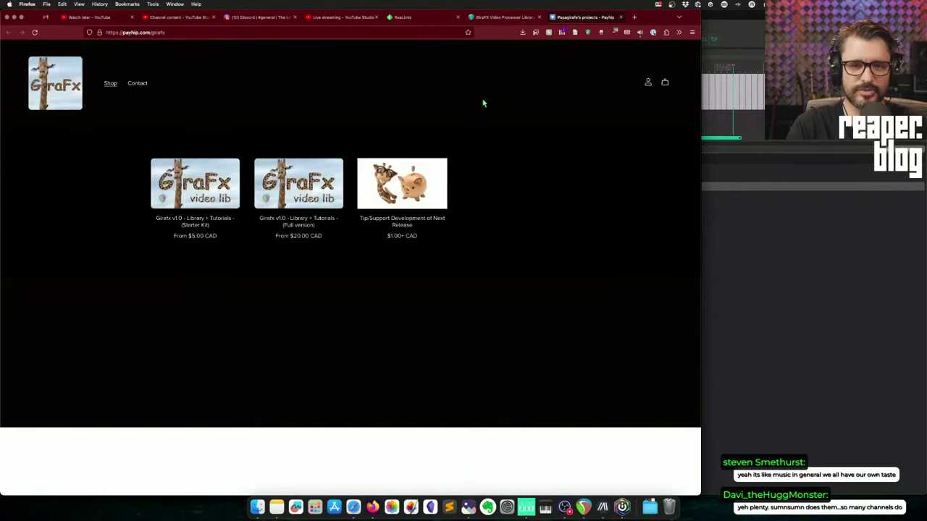
- Open the GiraFX full-version store page and library preview video, then return to RealLinks
{"action": "left_click", "coordinate": [301, 193]}
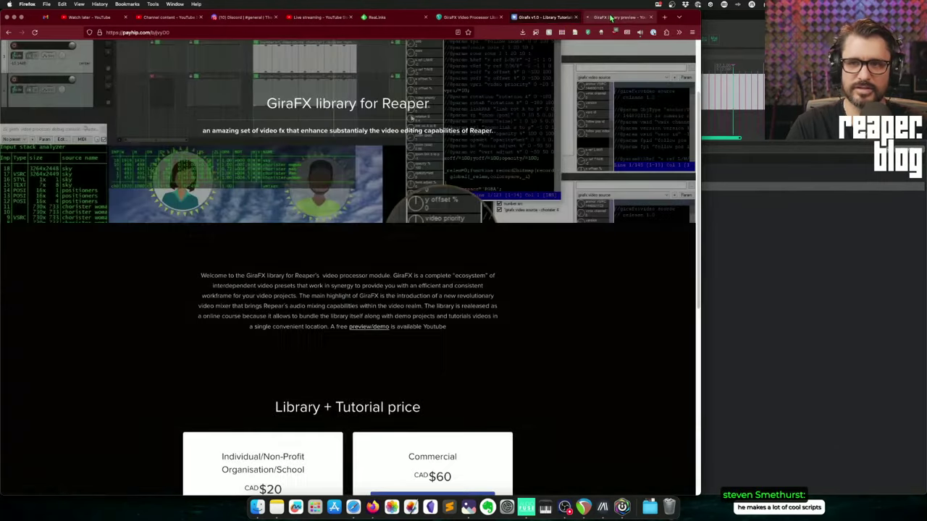
{"action": "left_click", "coordinate": [312, 109]}
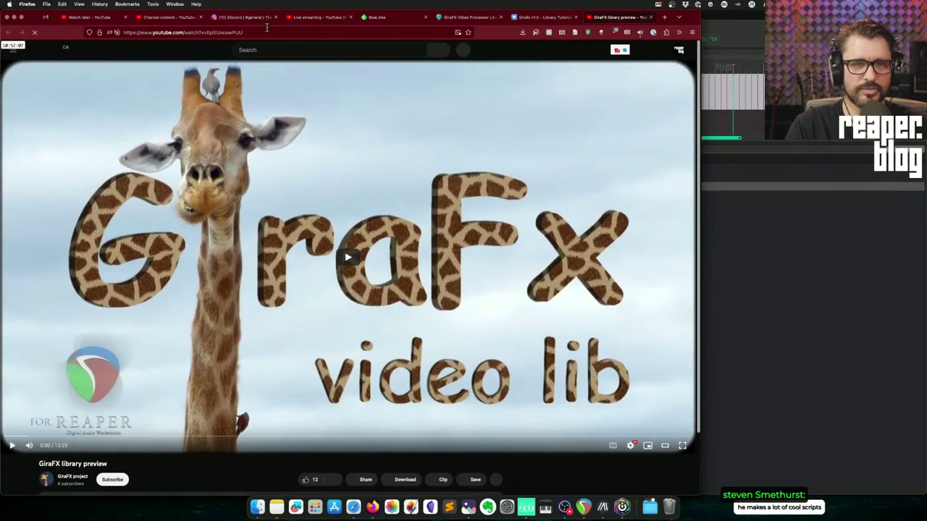
{"action": "left_click", "coordinate": [266, 32]}
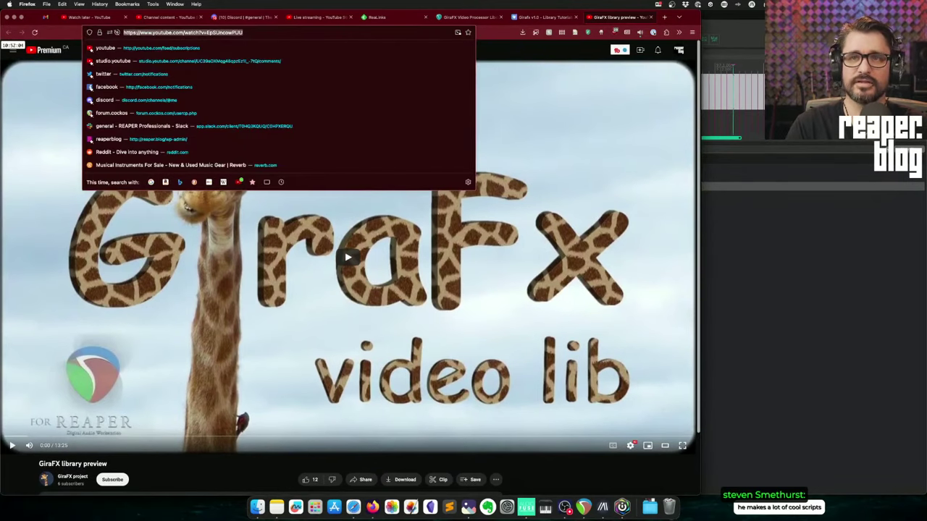
{"action": "key", "text": "super+Tab"}
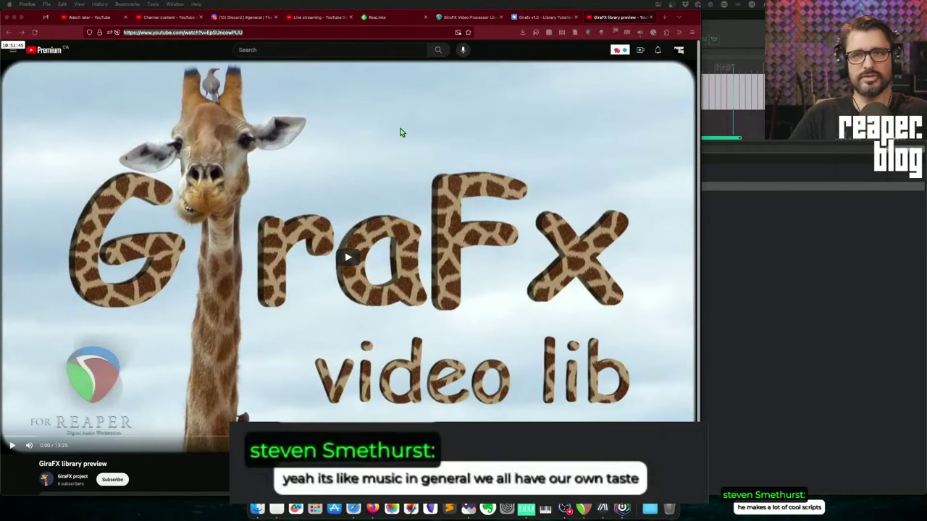
{"action": "left_click", "coordinate": [396, 18]}
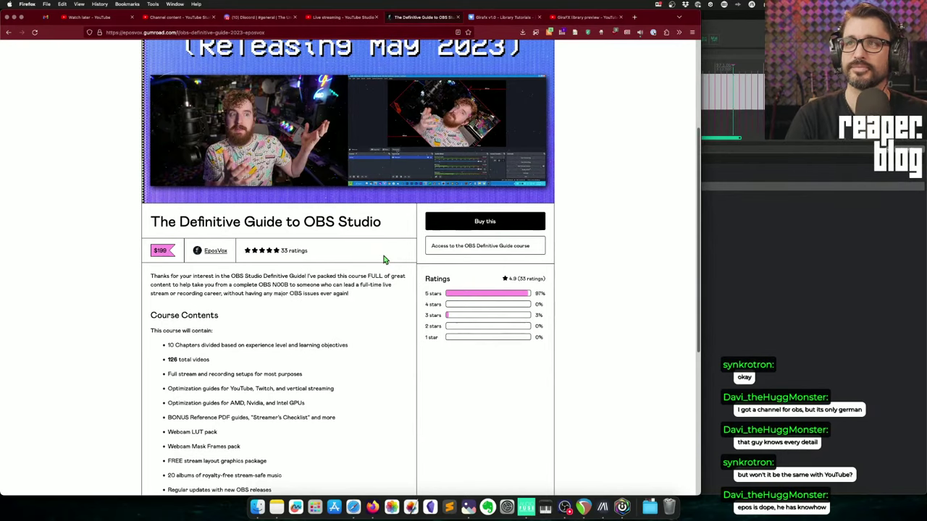
- Select the guide page's web address to share, then close the OBS guide and GiraFX site tabs
{"action": "scroll", "coordinate": [384, 260], "scroll_direction": "up", "scroll_amount": 3}
{"action": "key", "text": "super+l"}
{"action": "key", "text": "Escape"}
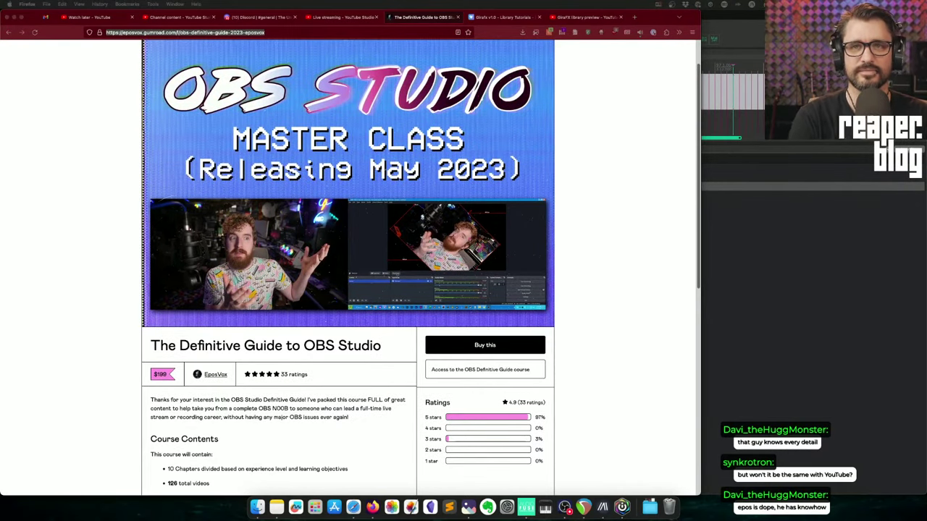
{"action": "scroll", "coordinate": [598, 311], "scroll_direction": "down", "scroll_amount": 3}
{"action": "scroll", "coordinate": [599, 311], "scroll_direction": "up", "scroll_amount": 4}
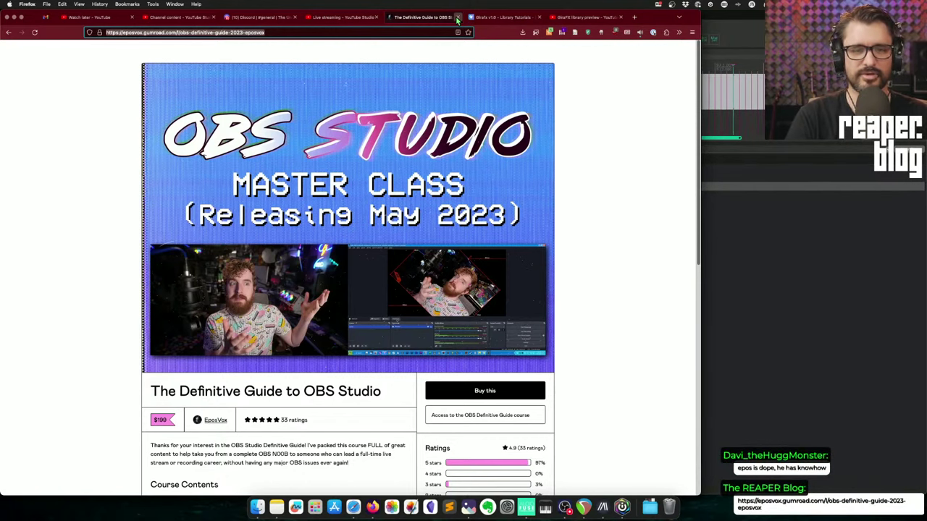
{"action": "left_click", "coordinate": [457, 20]}
{"action": "left_click", "coordinate": [457, 19]}
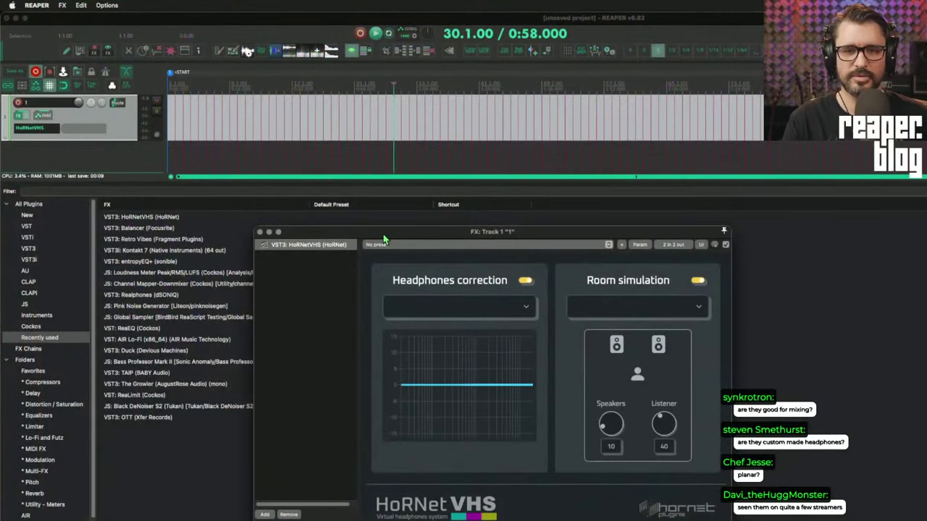
- Set HoRNet VHS headphone correction to Verum One, then remove it from Track 1's FX chain
{"action": "left_click_drag", "start_coordinate": [383, 238], "coordinate": [339, 106]}
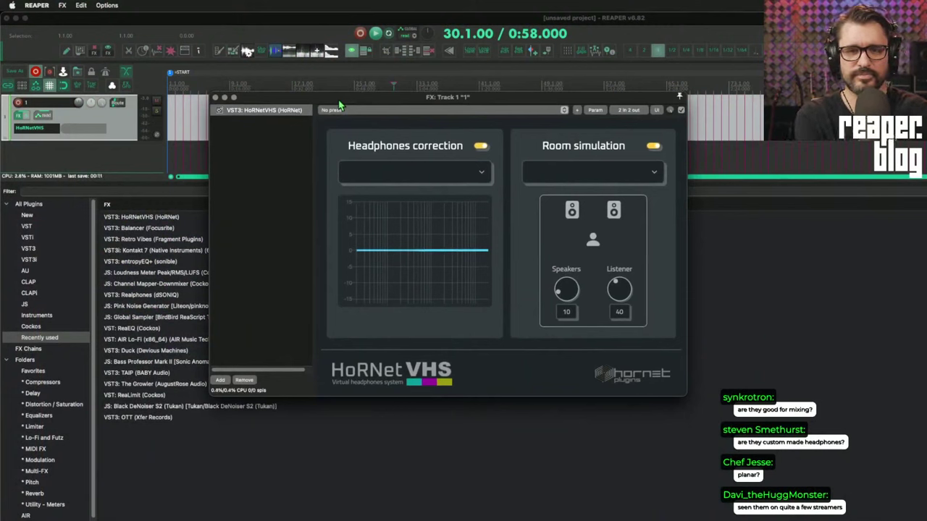
{"action": "left_click", "coordinate": [391, 174]}
{"action": "left_click", "coordinate": [458, 186]}
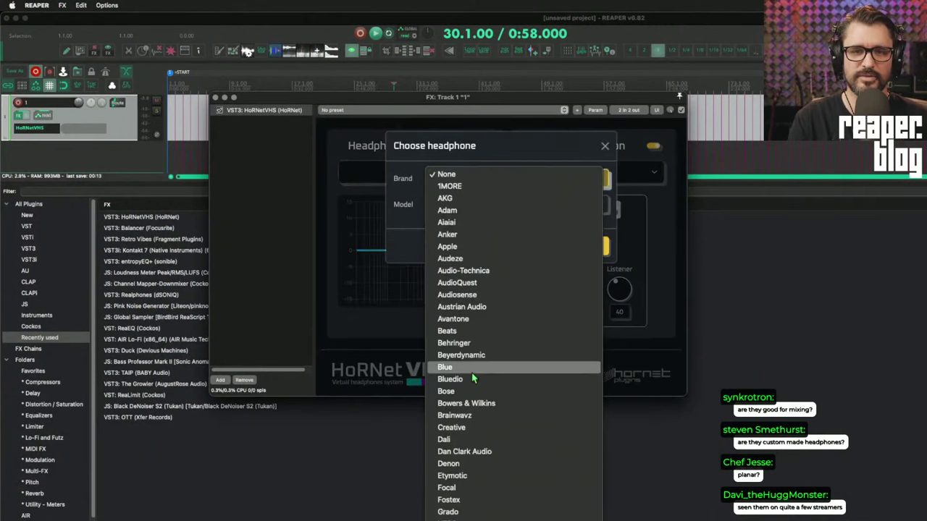
{"action": "scroll", "coordinate": [458, 186], "scroll_direction": "down", "scroll_amount": 5}
{"action": "scroll", "coordinate": [459, 434], "scroll_direction": "down", "scroll_amount": 3}
{"action": "left_click", "coordinate": [457, 506]}
{"action": "left_click", "coordinate": [597, 248]}
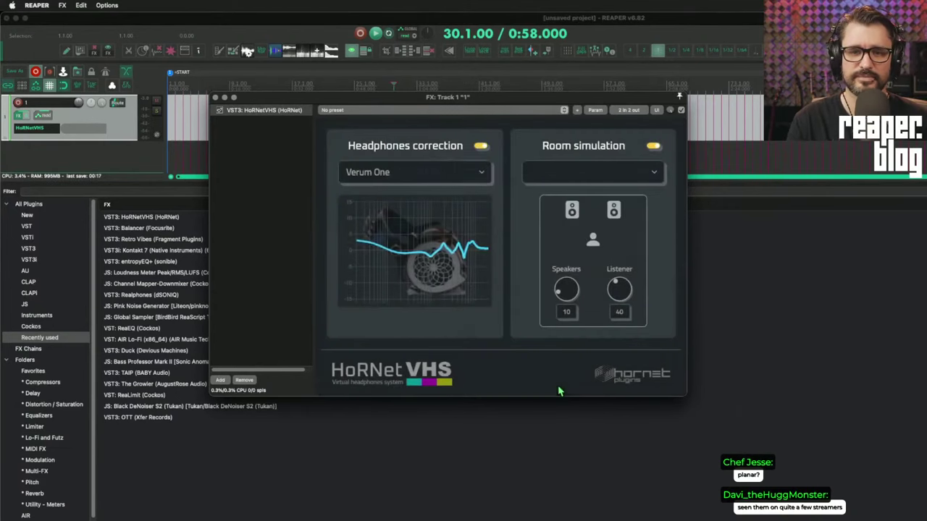
{"action": "left_click_drag", "start_coordinate": [426, 95], "coordinate": [503, 97]}
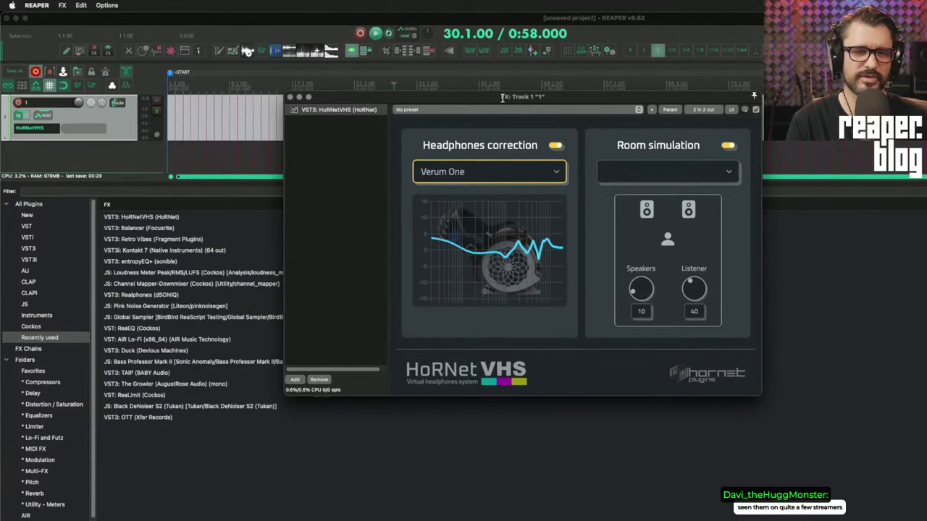
{"action": "left_click", "coordinate": [319, 379]}
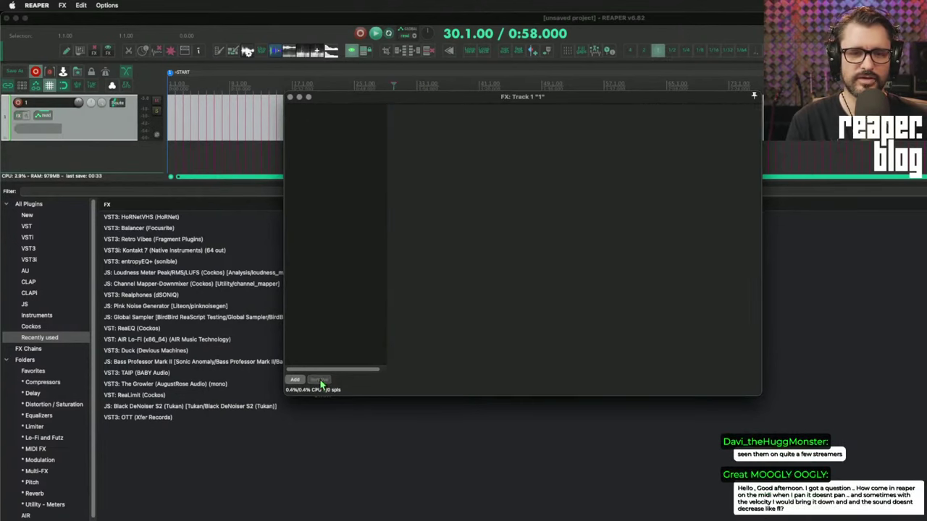
- Close Track 1's FX chain and open the monitoring Realphones plugin, keeping Verum Audio Verum 1
{"action": "left_click", "coordinate": [291, 97]}
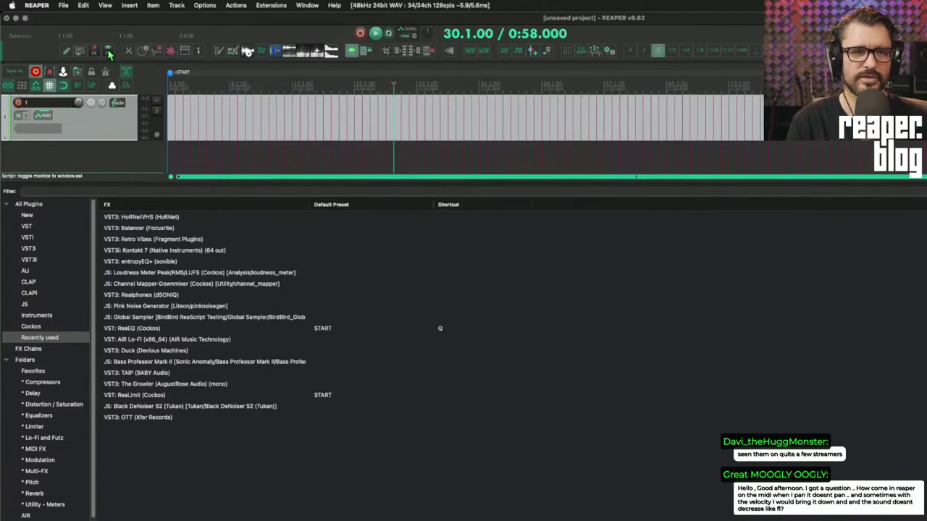
{"action": "left_click", "coordinate": [108, 53]}
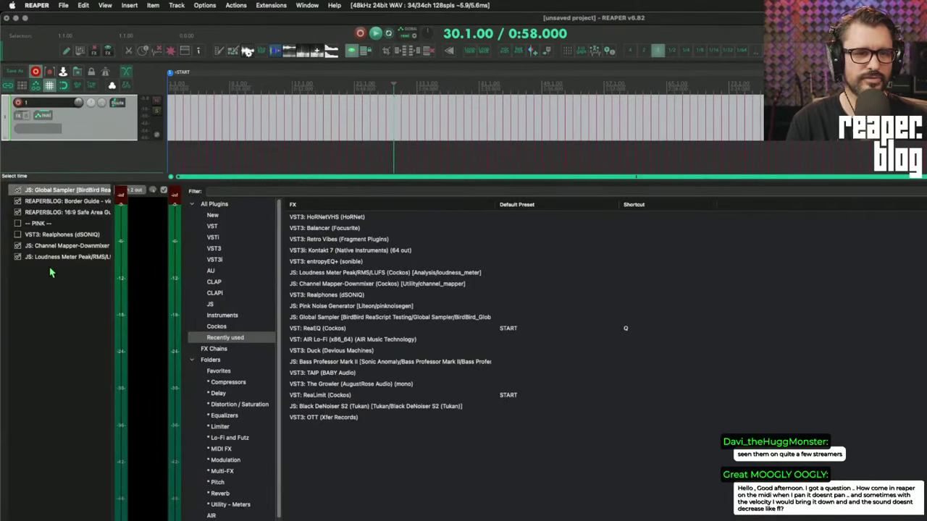
{"action": "double_click", "coordinate": [63, 235]}
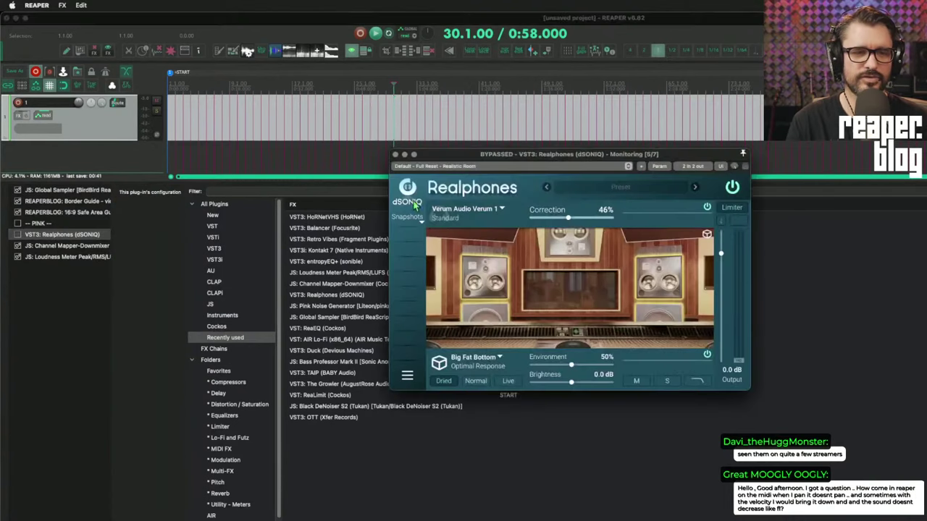
{"action": "left_click", "coordinate": [474, 210]}
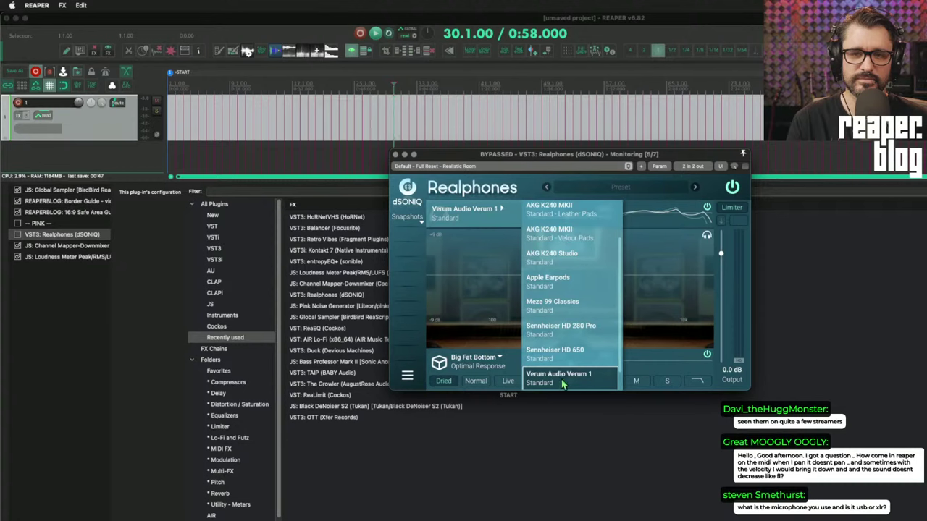
{"action": "left_click", "coordinate": [414, 165]}
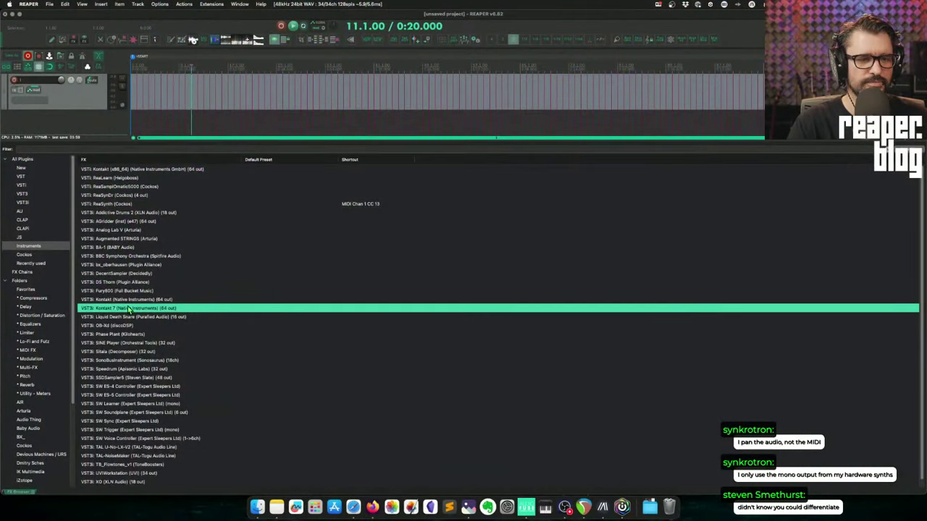
- Add Kontakt 7 on a new Track 2 and load the Orchestral library's Bass Clarinet
{"action": "double_click", "coordinate": [133, 310]}
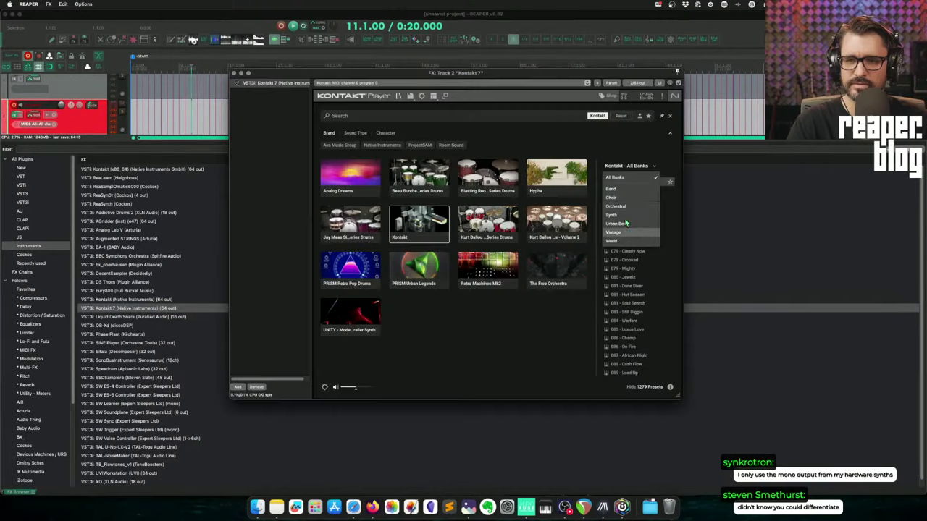
{"action": "left_click", "coordinate": [617, 206]}
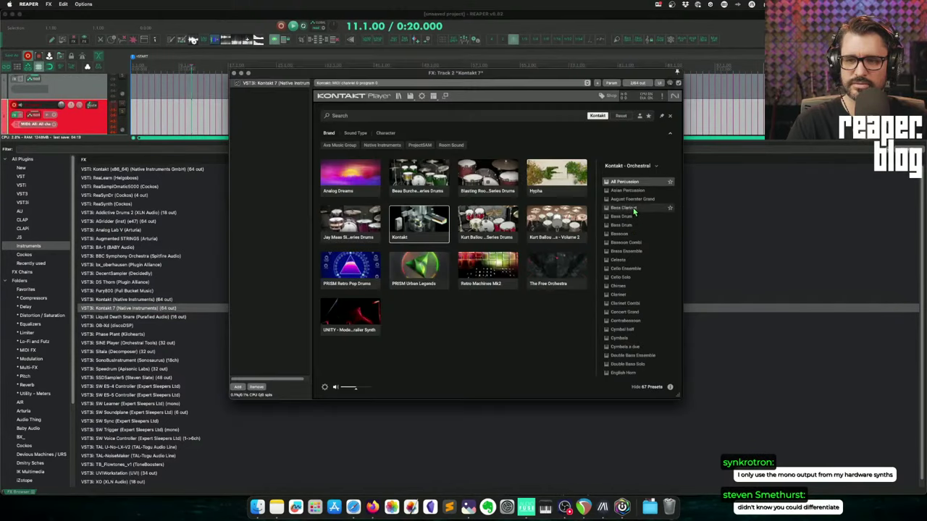
{"action": "double_click", "coordinate": [623, 208]}
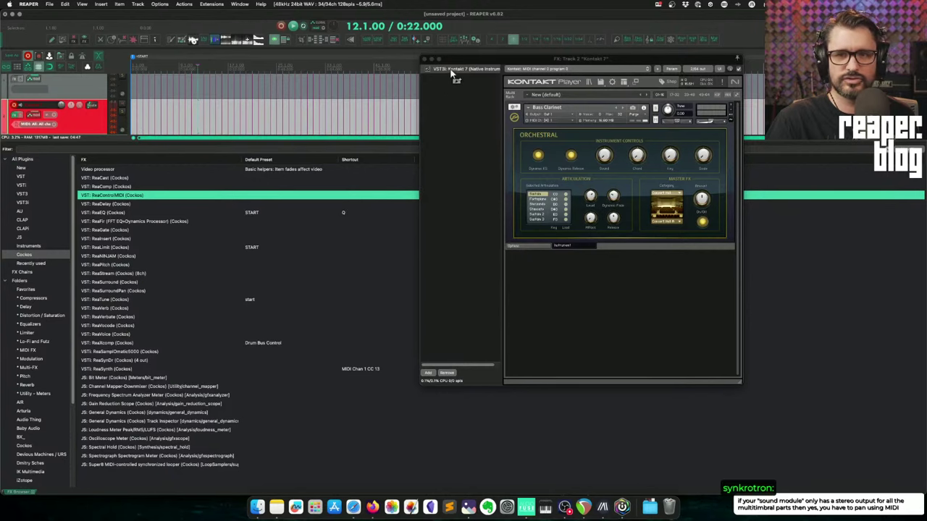
- Place ReaControlMIDI ahead of Kontakt 7, enable Control Change, and float Kontakt separately
{"action": "left_click_drag", "start_coordinate": [451, 72], "coordinate": [140, 68]}
{"action": "left_click", "coordinate": [179, 196]}
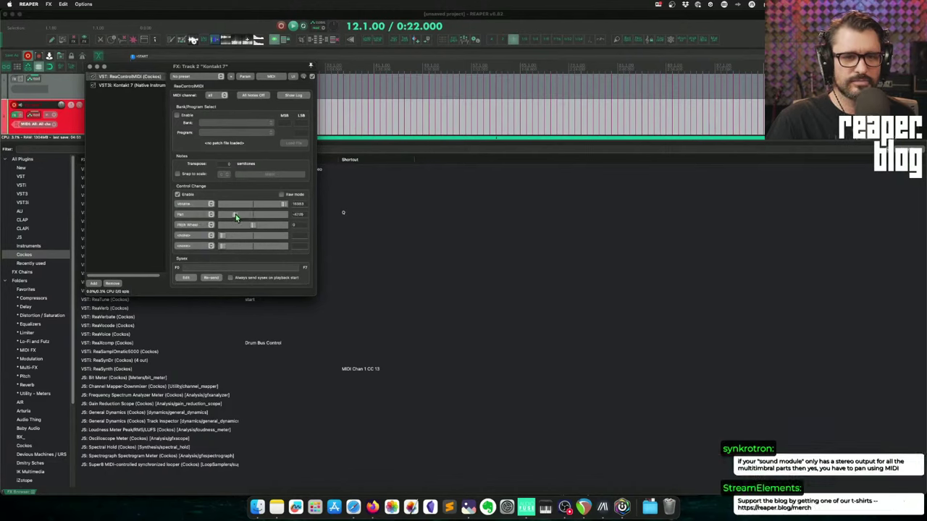
{"action": "mouse_move", "coordinate": [234, 217]}
{"action": "left_mouse_down"}
{"action": "mouse_move", "coordinate": [224, 217]}
{"action": "mouse_move", "coordinate": [282, 221]}
{"action": "mouse_move", "coordinate": [249, 223]}
{"action": "left_mouse_up"}
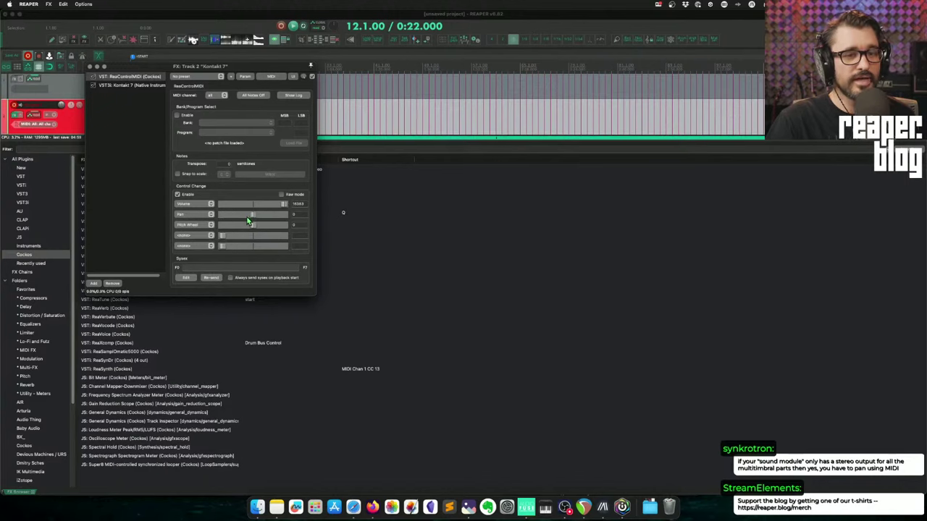
{"action": "left_click", "coordinate": [147, 87]}
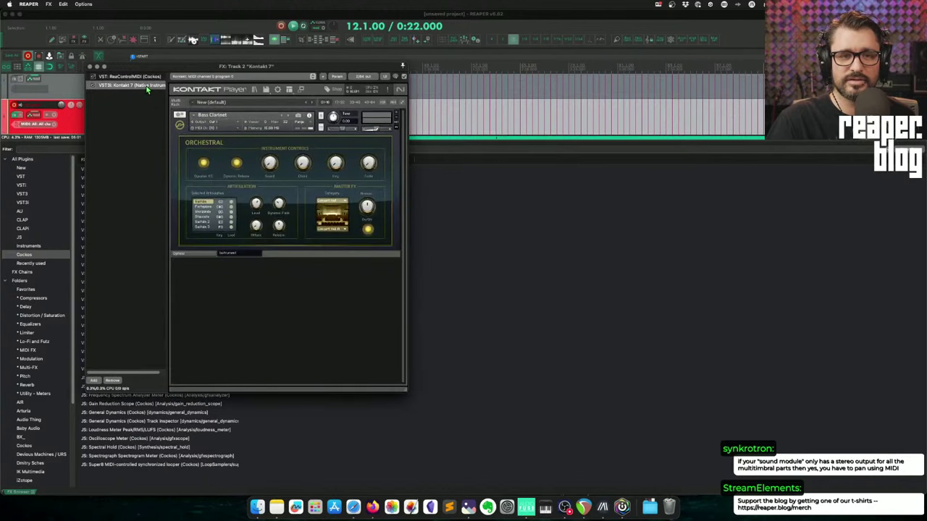
{"action": "double_click", "coordinate": [148, 87]}
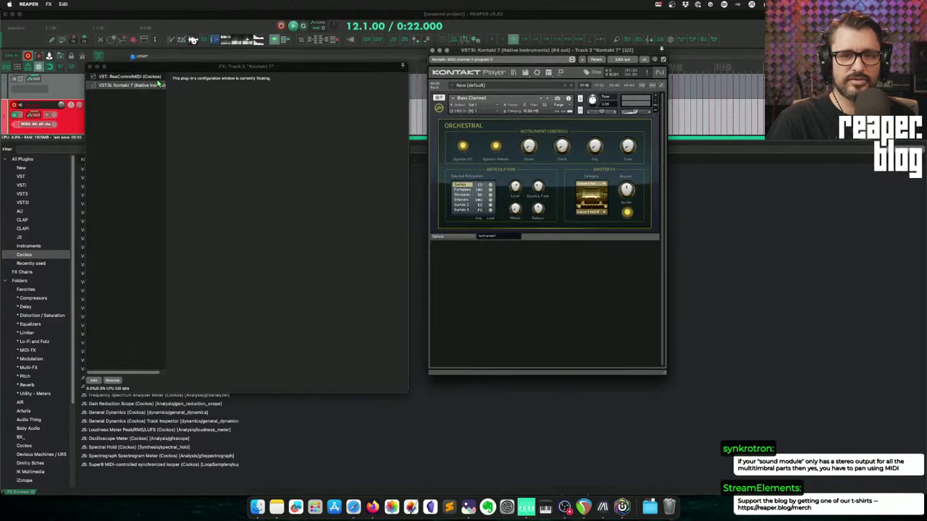
{"action": "left_click", "coordinate": [143, 78]}
{"action": "double_click", "coordinate": [143, 79]}
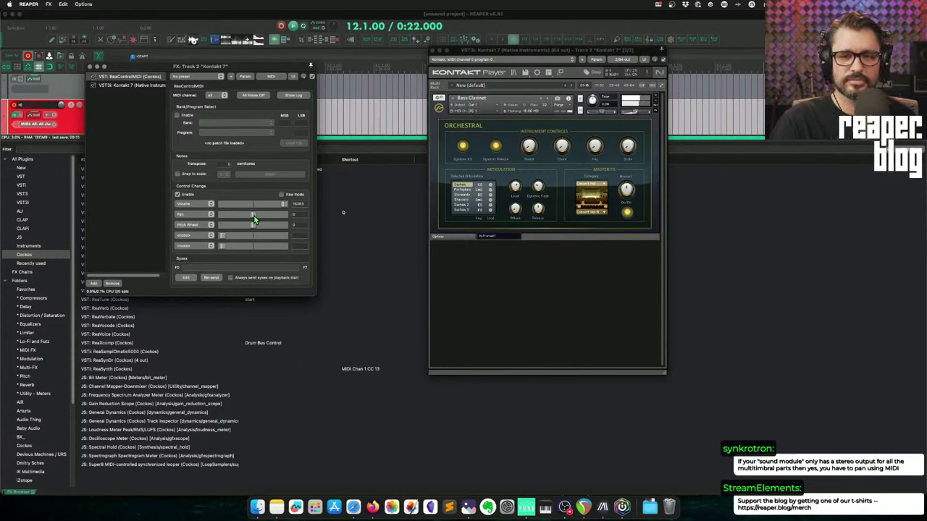
- Try different ReaControlMIDI pan values and raw CC labels, then reset the pan to centre
{"action": "left_click_drag", "start_coordinate": [253, 220], "coordinate": [221, 216]}
{"action": "left_click", "coordinate": [607, 116]}
{"action": "left_click_drag", "start_coordinate": [607, 116], "coordinate": [593, 115]}
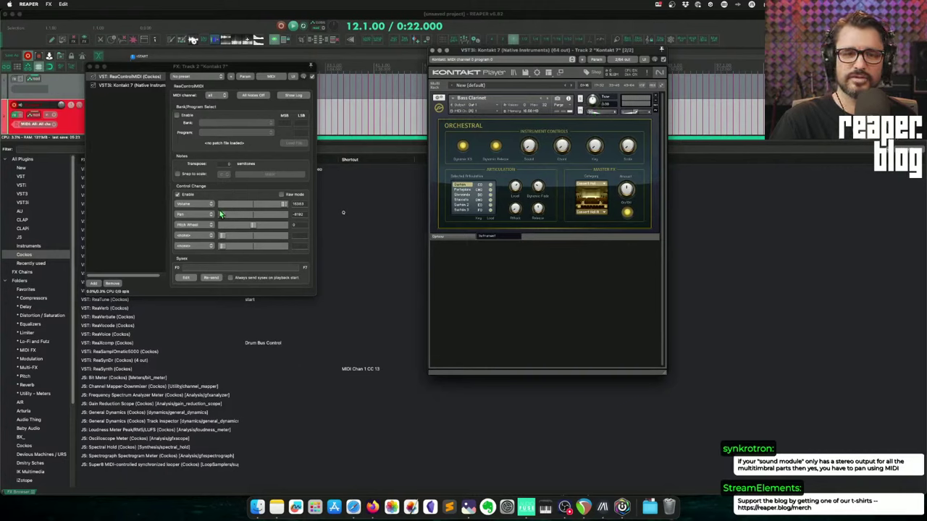
{"action": "mouse_move", "coordinate": [221, 215]}
{"action": "left_mouse_down"}
{"action": "mouse_move", "coordinate": [283, 215]}
{"action": "mouse_move", "coordinate": [223, 216]}
{"action": "left_mouse_up"}
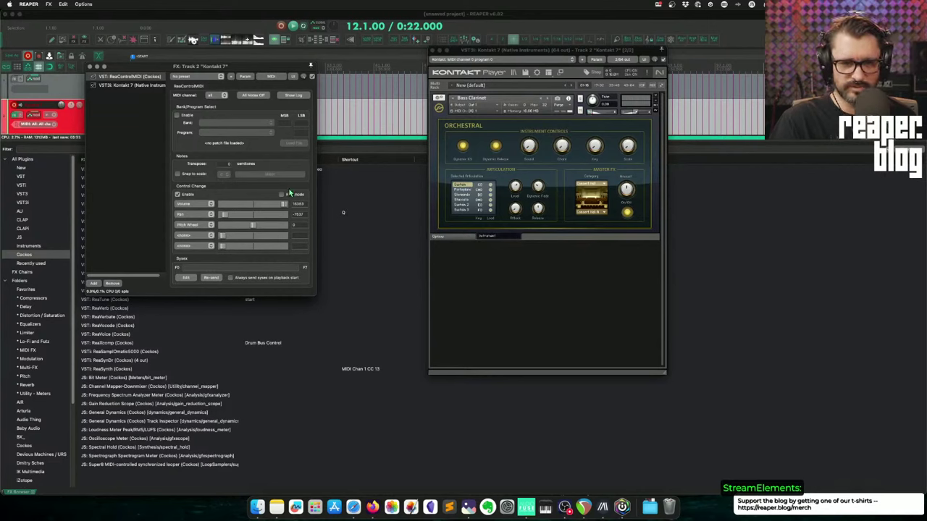
{"action": "left_click", "coordinate": [289, 194]}
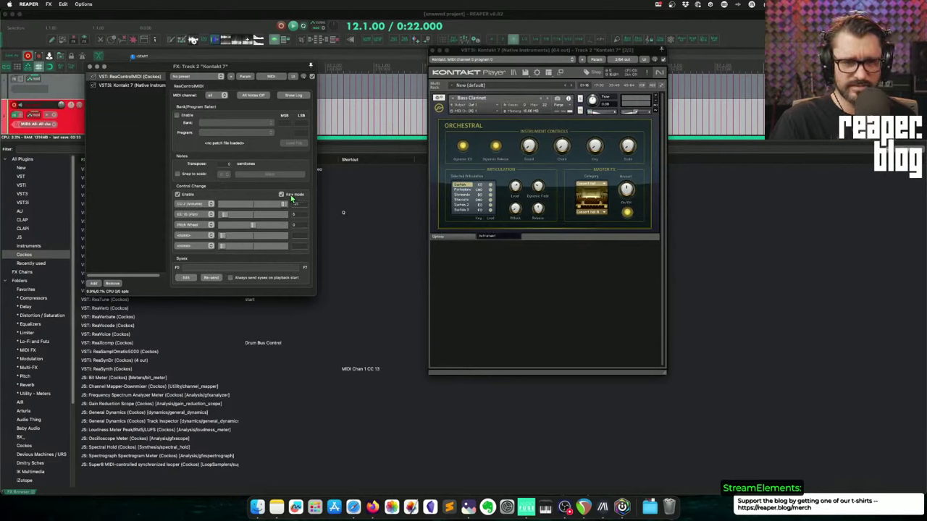
{"action": "left_click", "coordinate": [291, 196]}
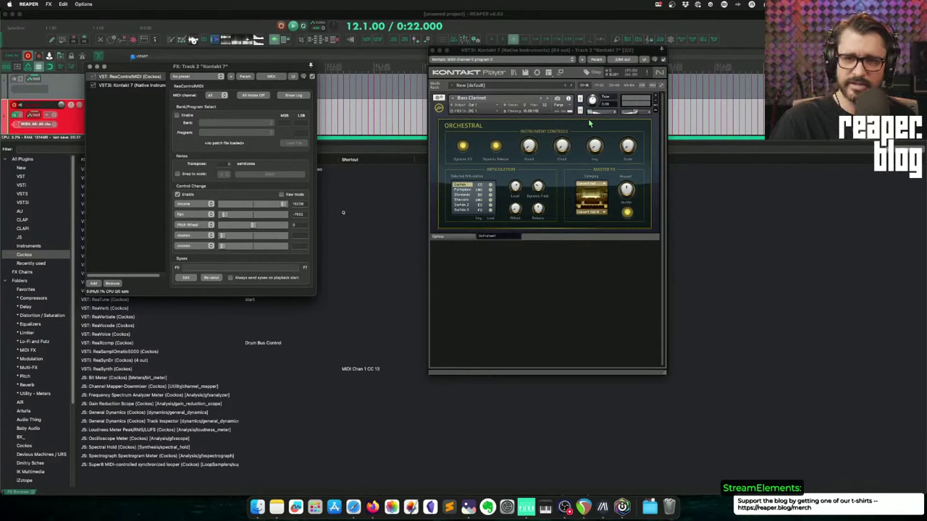
{"action": "double_click", "coordinate": [226, 215]}
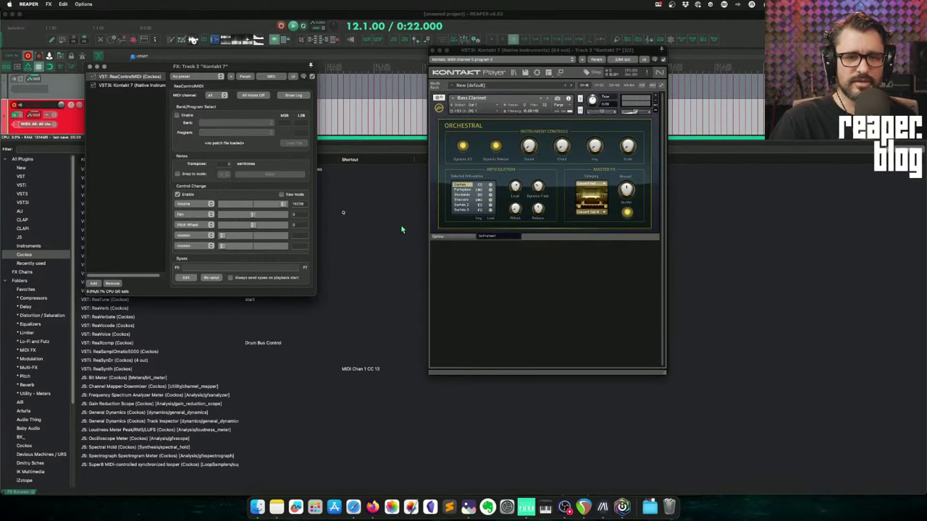
- Bypass Kontakt 7 and add ReaSynth to Track 2's FX chain in its own window
{"action": "left_click", "coordinate": [93, 86]}
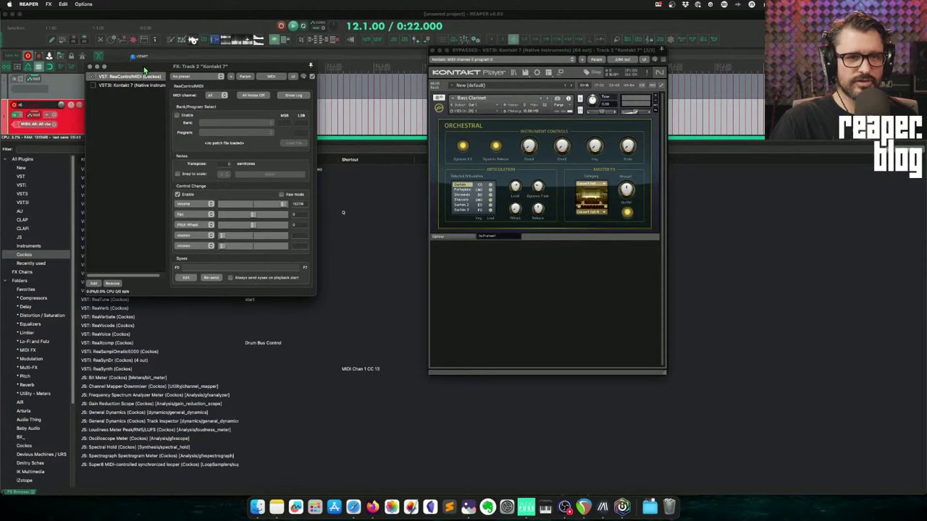
{"action": "left_click_drag", "start_coordinate": [144, 68], "coordinate": [200, 66]}
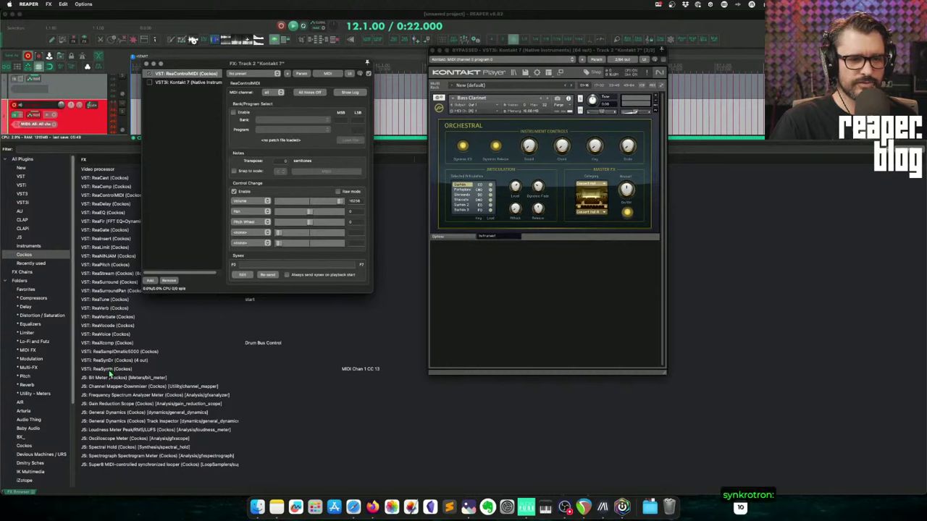
{"action": "left_click_drag", "start_coordinate": [110, 368], "coordinate": [204, 138]}
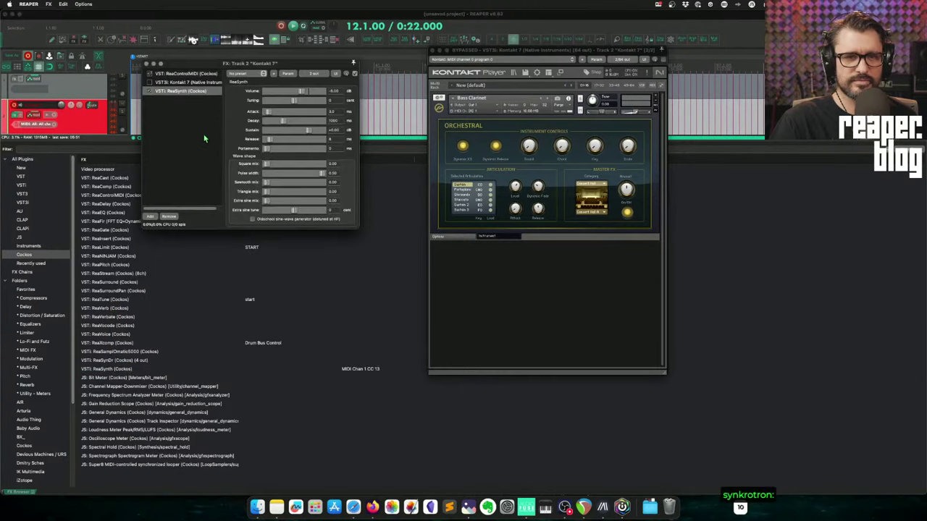
{"action": "double_click", "coordinate": [197, 92]}
{"action": "left_click_drag", "start_coordinate": [210, 75], "coordinate": [586, 43]}
- Move ReaControlMIDI's pan further left and remove ReaSynth from the chain
{"action": "left_click", "coordinate": [187, 75]}
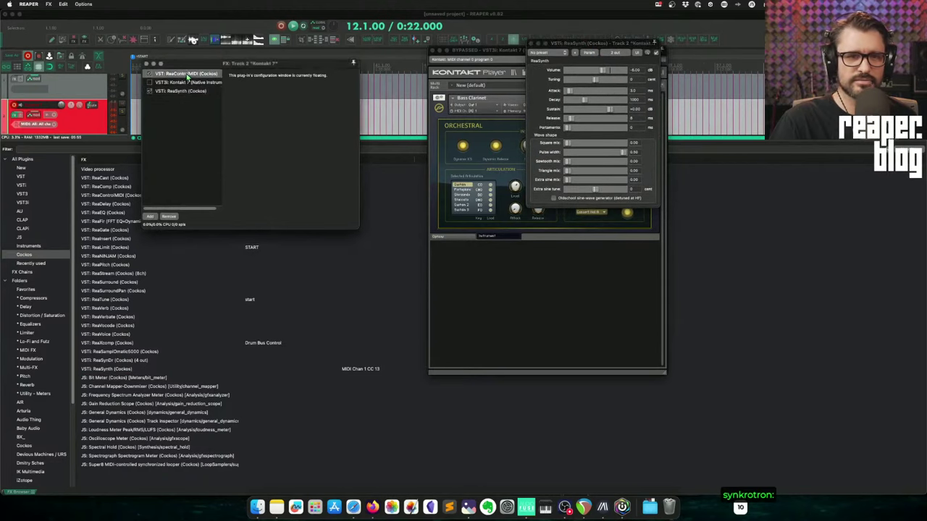
{"action": "left_click_drag", "start_coordinate": [292, 210], "coordinate": [313, 201]}
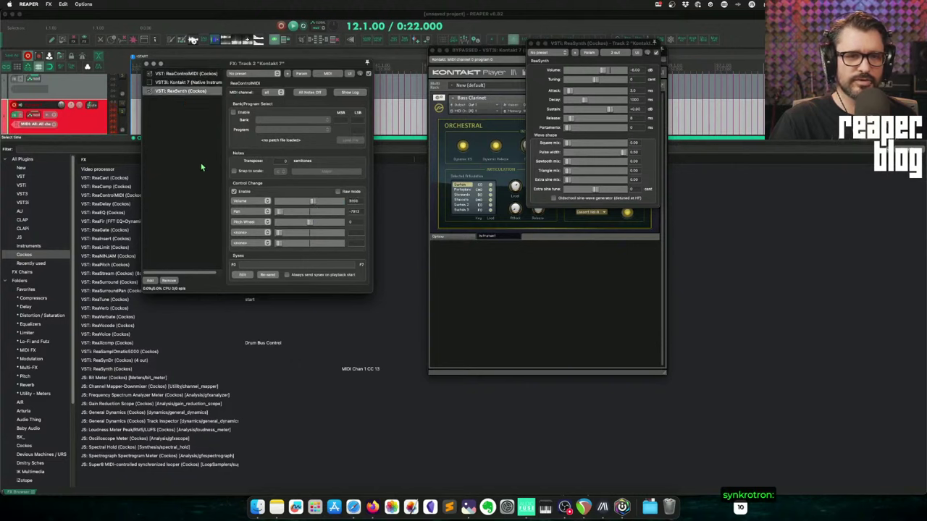
{"action": "left_click", "coordinate": [173, 92]}
{"action": "left_click", "coordinate": [171, 281]}
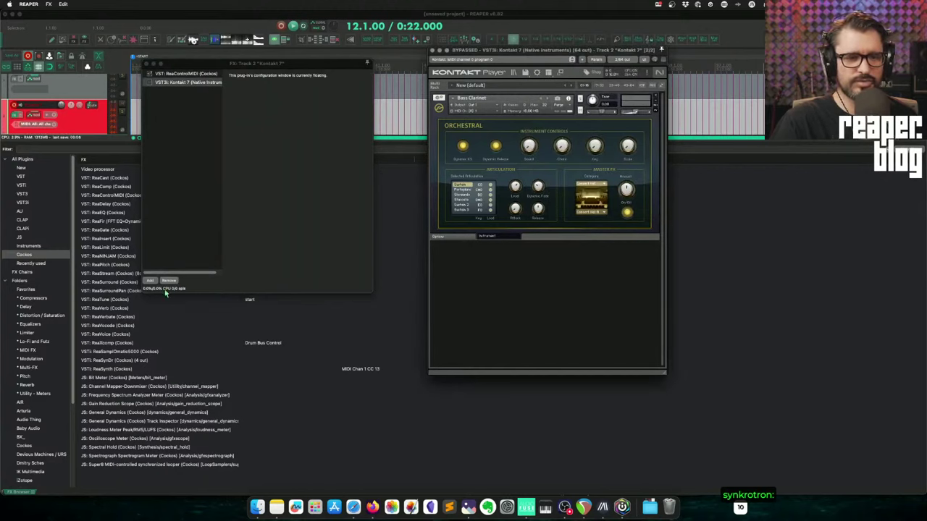
- Un-bypass Kontakt 7 in Track 2's FX chain
{"action": "left_click", "coordinate": [149, 82]}
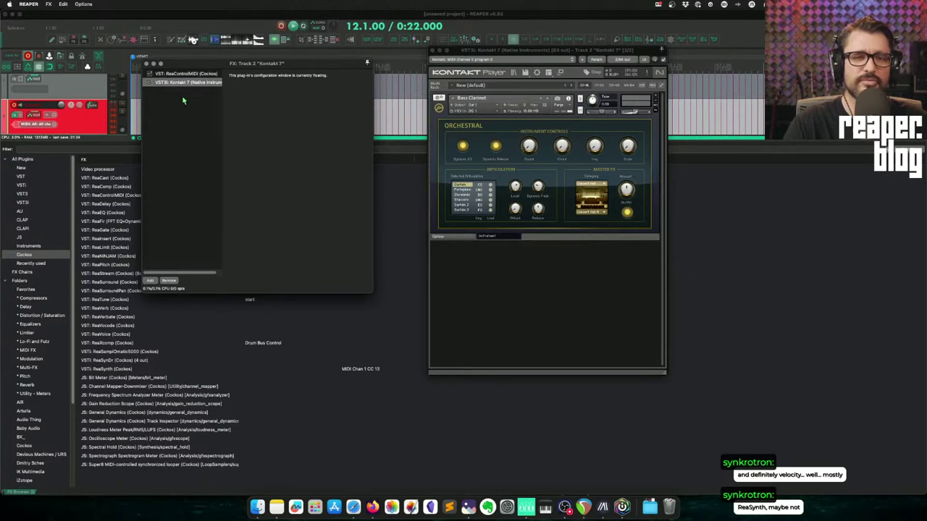
- Close the FX chain, deselect, and stretch a long fade-in across the red MIDI item's start
{"action": "left_click", "coordinate": [146, 64]}
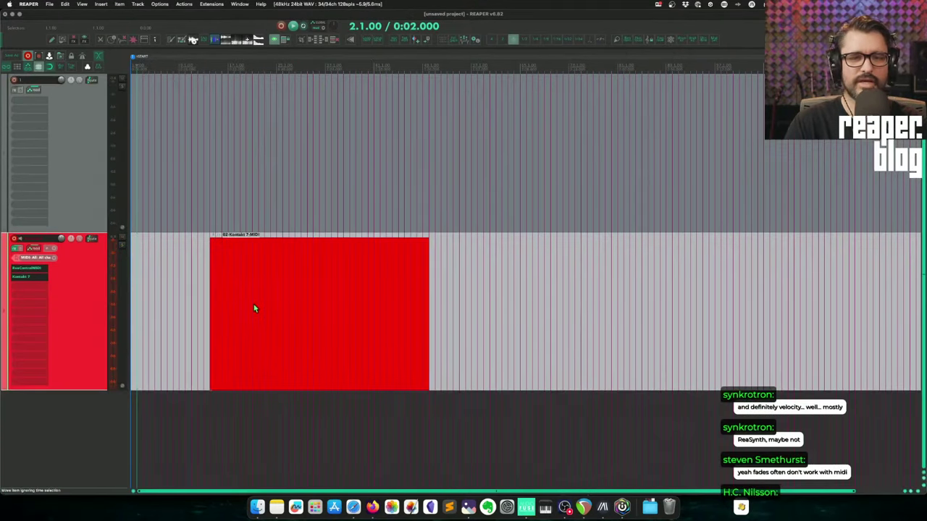
{"action": "left_click", "coordinate": [253, 304]}
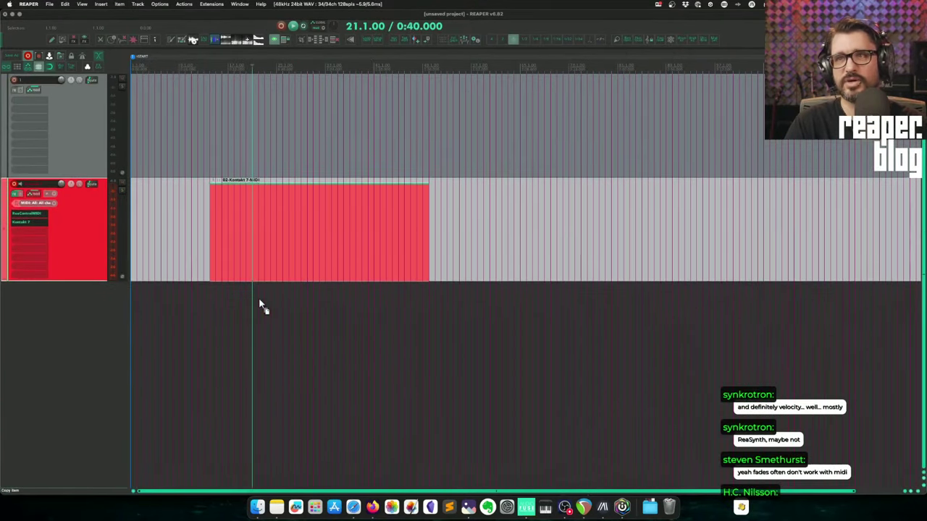
{"action": "scroll", "coordinate": [264, 293], "scroll_direction": "up", "scroll_amount": 6}
{"action": "scroll", "coordinate": [272, 286], "scroll_direction": "down", "scroll_amount": 4}
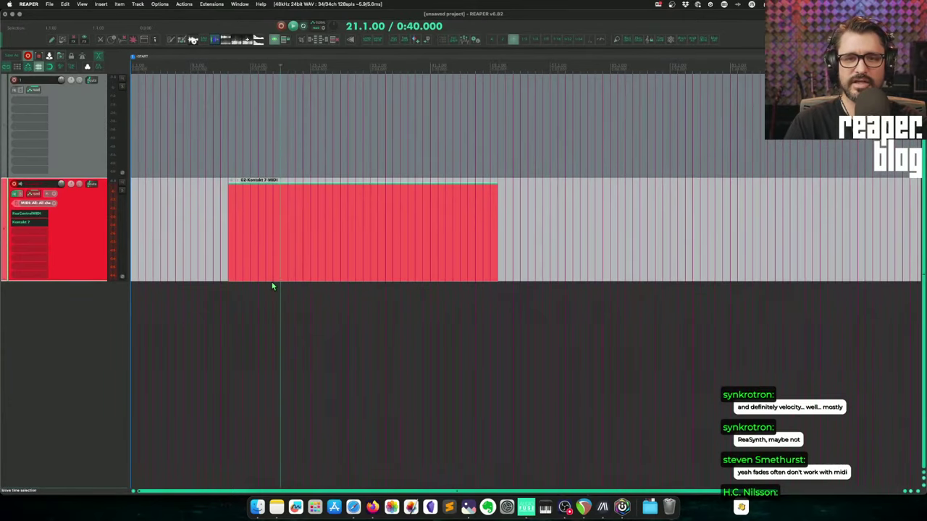
{"action": "left_click", "coordinate": [229, 187]}
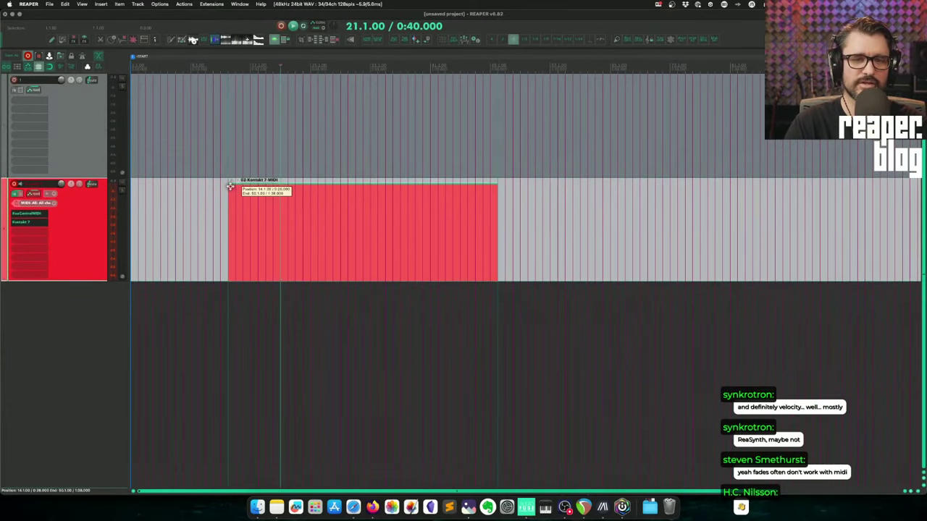
{"action": "mouse_move", "coordinate": [230, 187]}
{"action": "left_mouse_down"}
{"action": "mouse_move", "coordinate": [382, 184]}
{"action": "mouse_move", "coordinate": [229, 186]}
{"action": "left_mouse_up"}
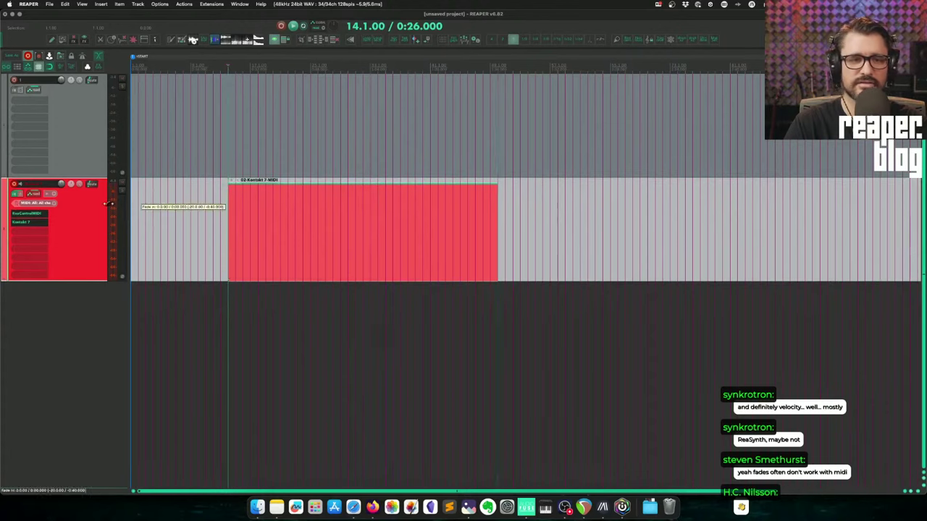
- In Kontakt 7, unload the Bass Clarinet without saving and load Beau Burchell Signature Series Drums
{"action": "left_click", "coordinate": [24, 224]}
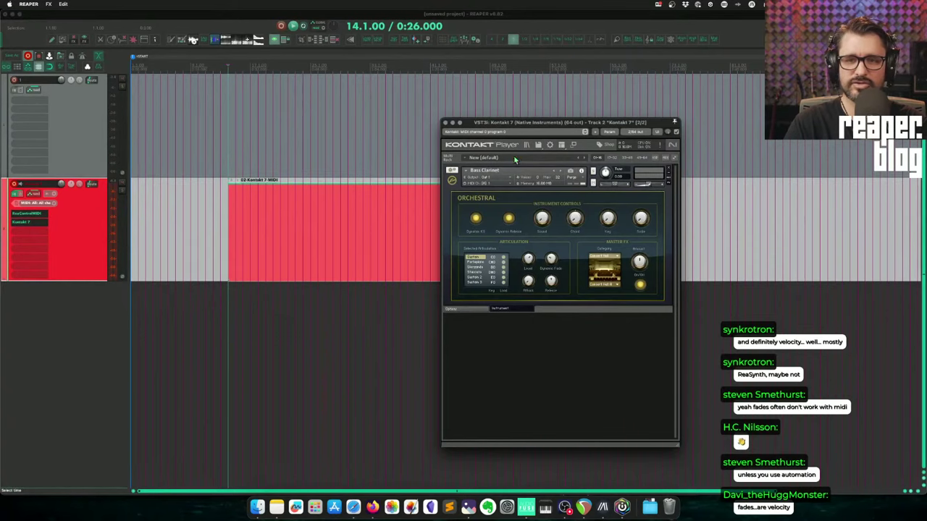
{"action": "left_click", "coordinate": [527, 146]}
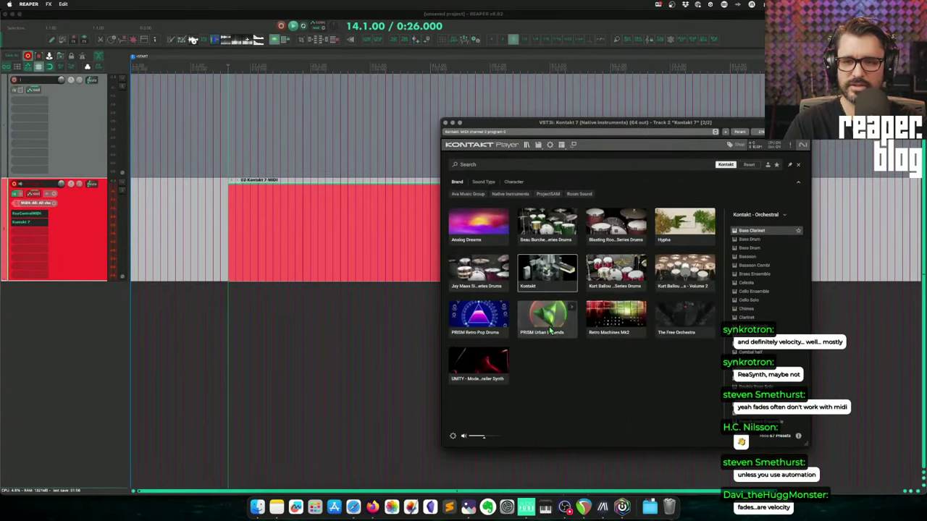
{"action": "left_click", "coordinate": [798, 166]}
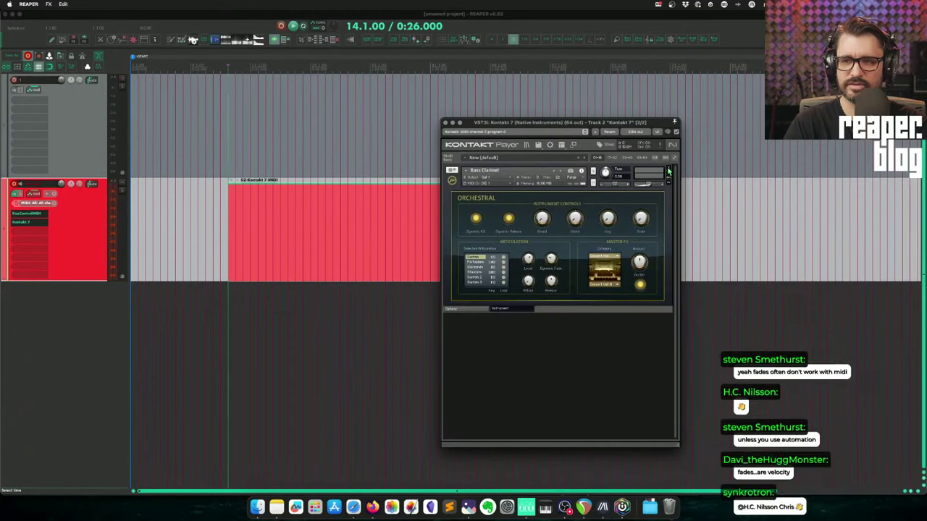
{"action": "left_click", "coordinate": [615, 159]}
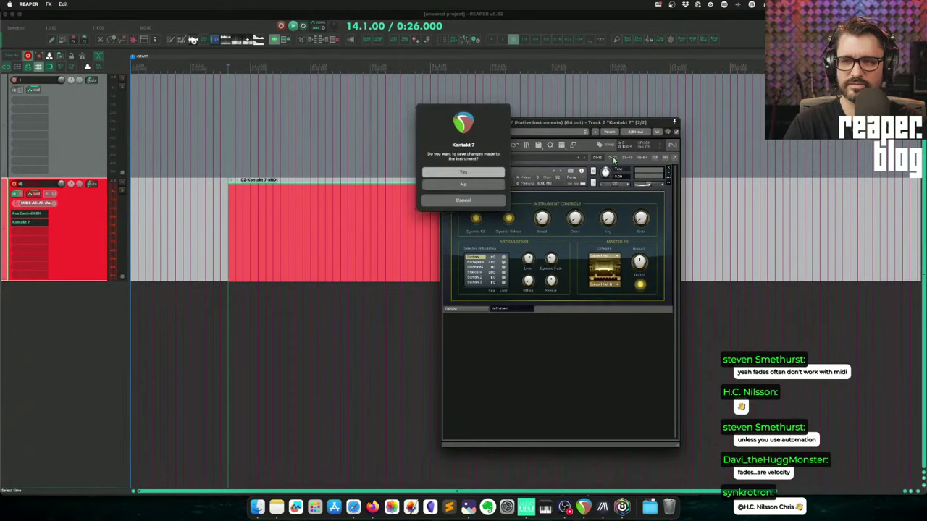
{"action": "left_click", "coordinate": [464, 184]}
{"action": "left_click", "coordinate": [527, 145]}
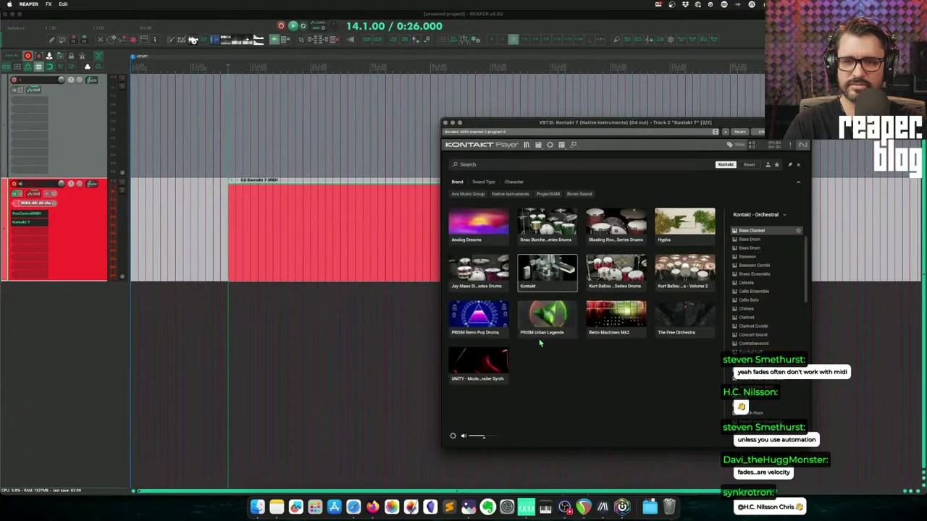
{"action": "left_click", "coordinate": [560, 232]}
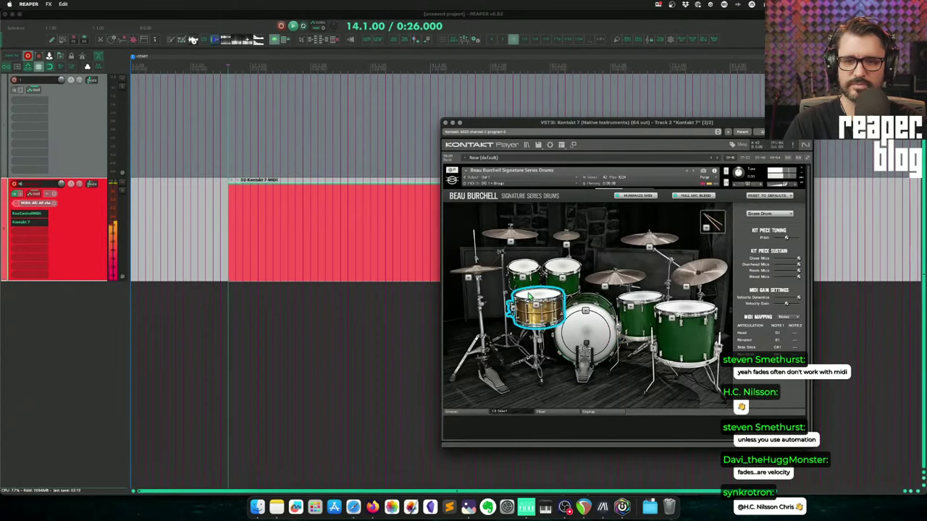
- Open the item in the MIDI editor and draw a long drum note just above G1
{"action": "double_click", "coordinate": [232, 249]}
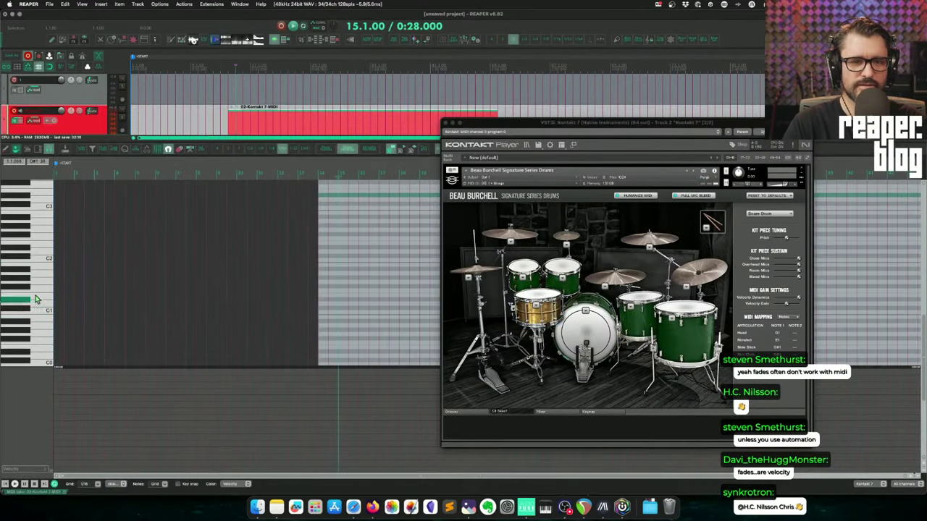
{"action": "left_click", "coordinate": [41, 288]}
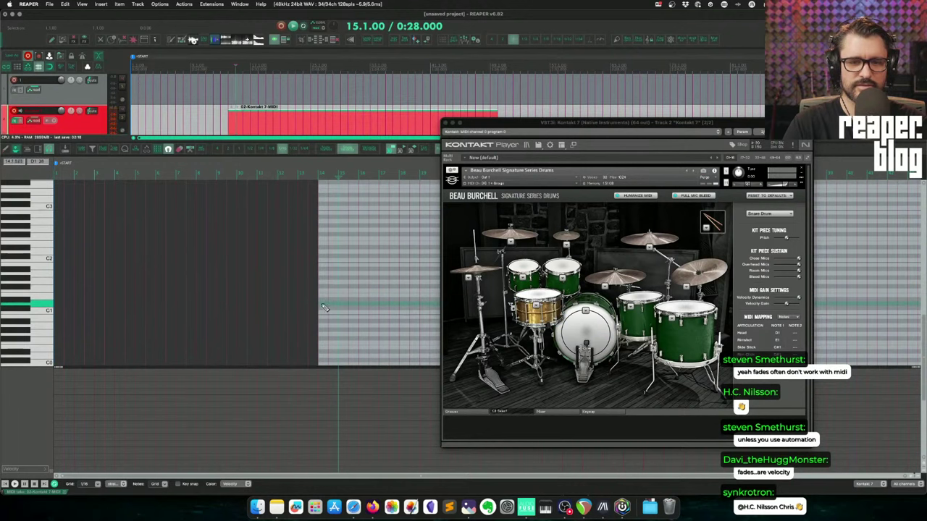
{"action": "left_click_drag", "start_coordinate": [324, 307], "coordinate": [418, 304]}
- Play the new drum note back, then close the Kontakt window
{"action": "key", "text": "space"}
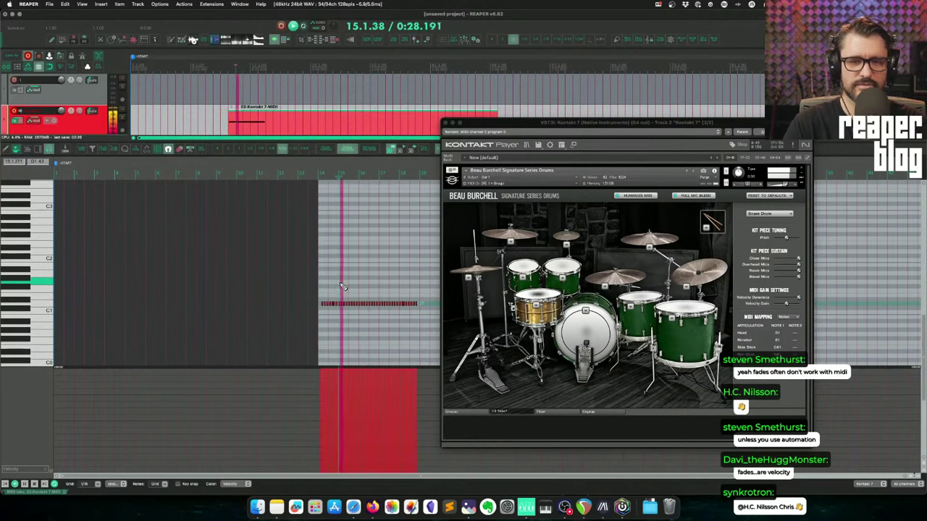
{"action": "scroll", "coordinate": [357, 287], "scroll_direction": "up", "scroll_amount": 5}
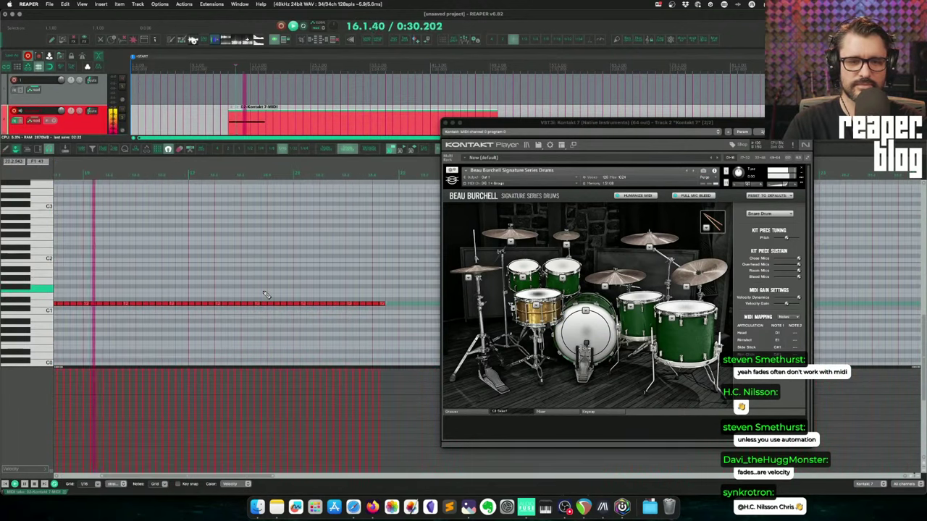
{"action": "key", "text": "space"}
{"action": "left_click", "coordinate": [446, 123]}
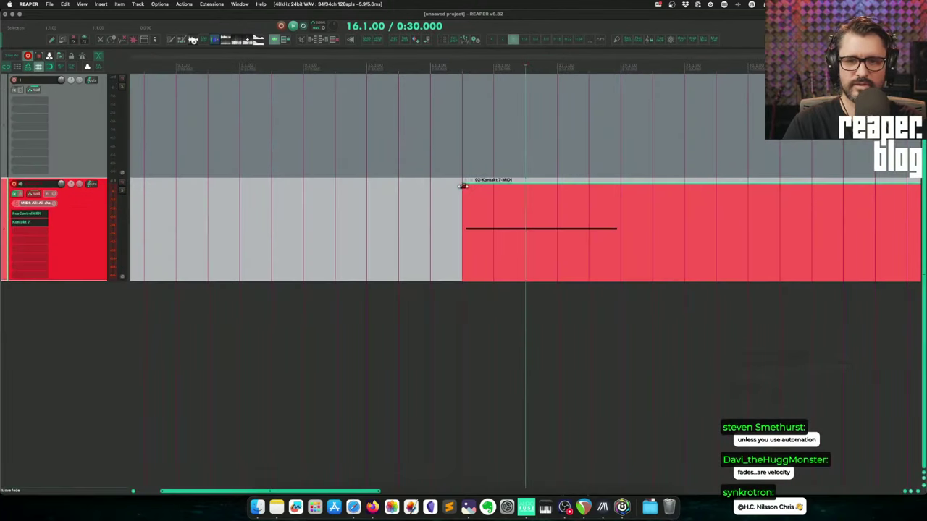
- Close the MIDI editor and play the Kontakt item from a point inside it
{"action": "left_click_drag", "start_coordinate": [464, 184], "coordinate": [620, 183]}
{"action": "left_click", "coordinate": [463, 159]}
{"action": "key", "text": "space"}
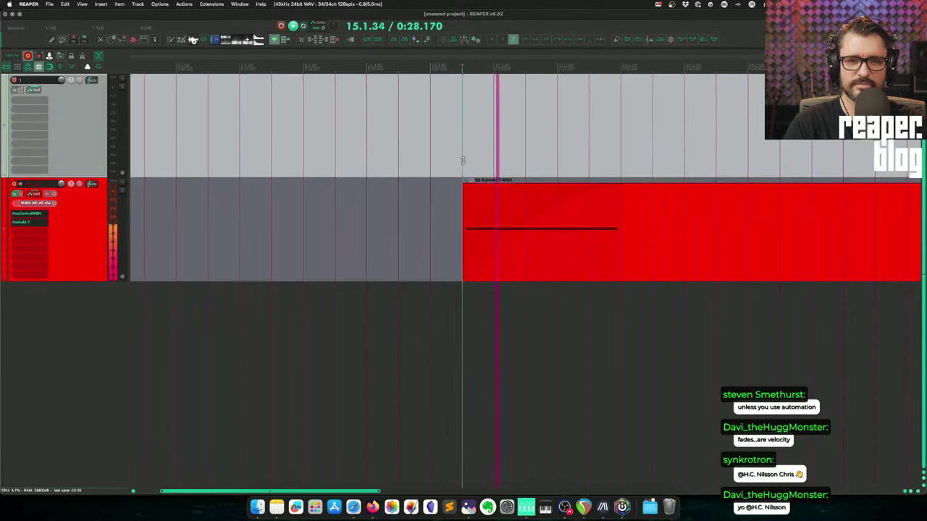
{"action": "scroll", "coordinate": [447, 181], "scroll_direction": "right", "scroll_amount": 4}
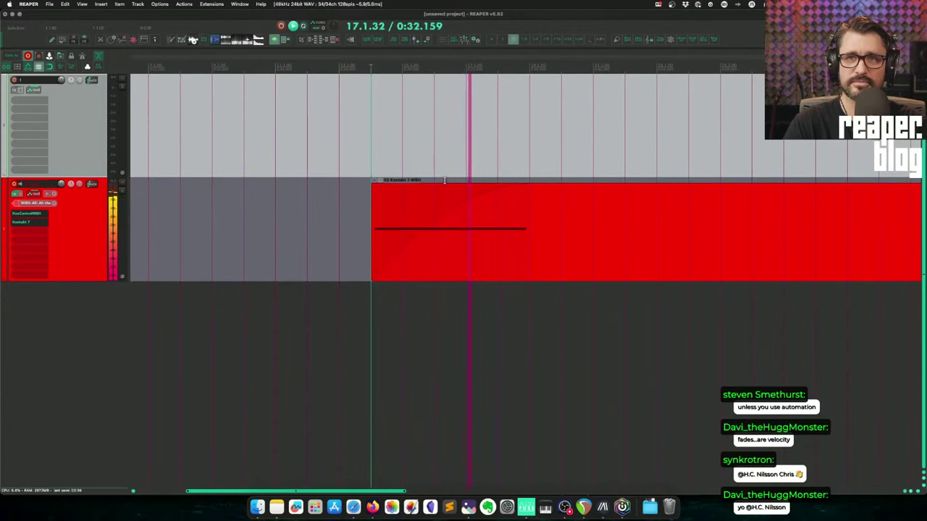
{"action": "key", "text": "space"}
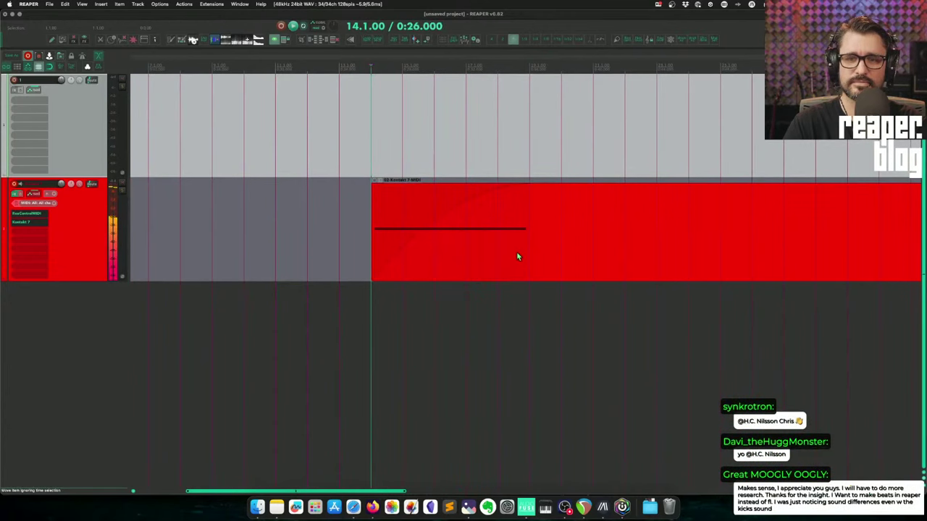
- Drag a trial fade-in over the item's start, then undo it with Cmd+Z
{"action": "left_click_drag", "start_coordinate": [505, 187], "coordinate": [525, 190]}
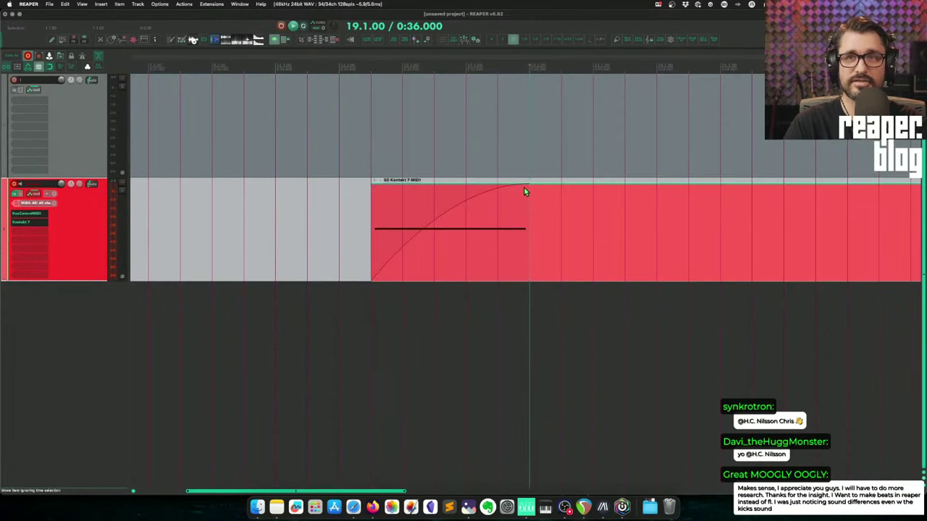
{"action": "key", "text": "super+z"}
{"action": "key", "text": "super+z"}
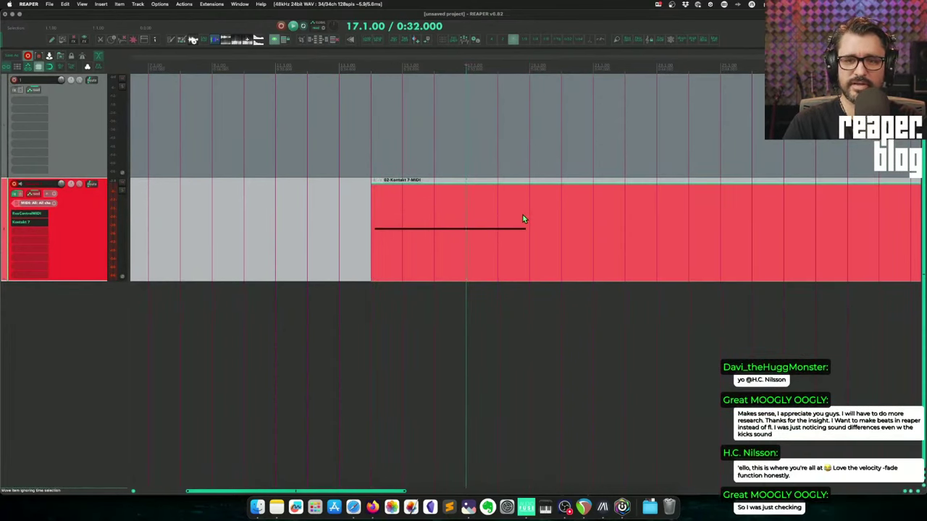
{"action": "key", "text": "super+z"}
{"action": "key", "text": "super+z"}
{"action": "key", "text": "super+z"}
{"action": "scroll", "coordinate": [427, 229], "scroll_direction": "right", "scroll_amount": 5}
{"action": "scroll", "coordinate": [427, 229], "scroll_direction": "left", "scroll_amount": 6}
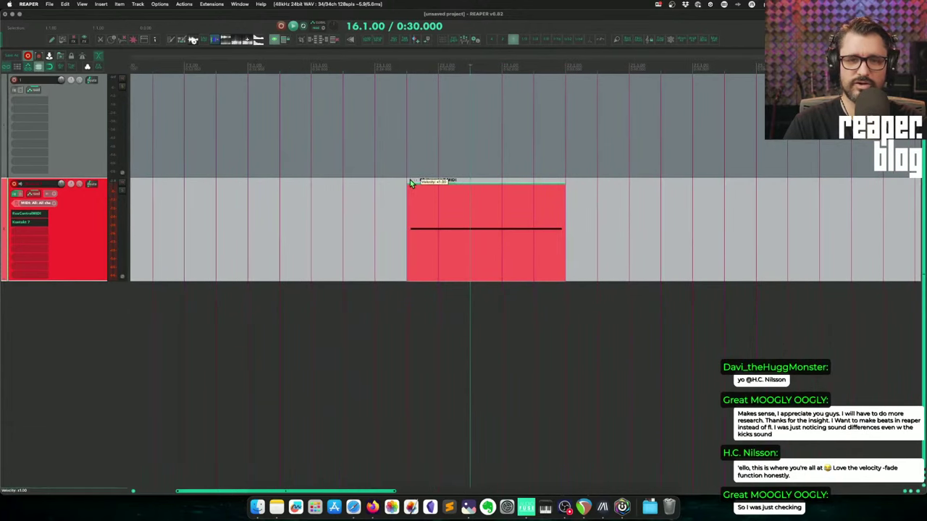
- Lower the MIDI item's velocity to x0.32 and audition it from the item start
{"action": "mouse_move", "coordinate": [410, 183]}
{"action": "left_mouse_down"}
{"action": "mouse_move", "coordinate": [415, 233]}
{"action": "mouse_move", "coordinate": [409, 181]}
{"action": "left_mouse_up"}
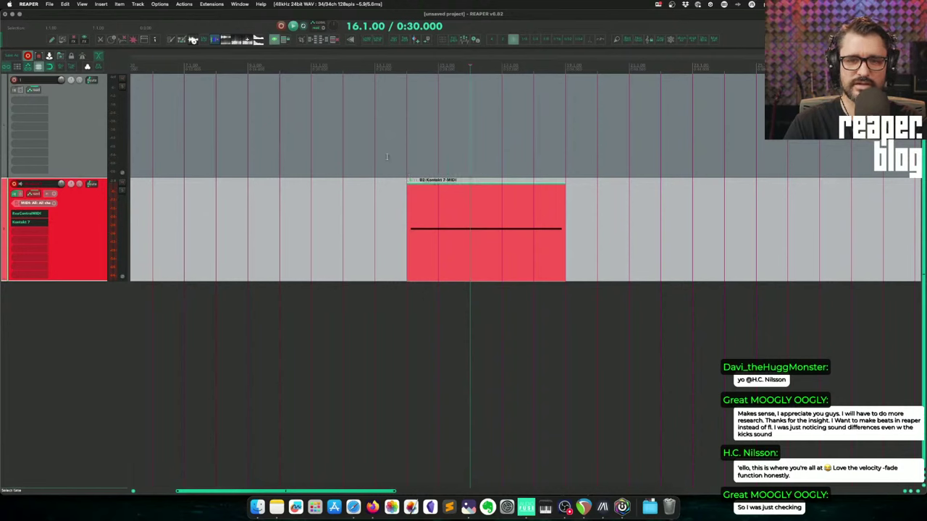
{"action": "left_click_drag", "start_coordinate": [411, 184], "coordinate": [408, 225]}
{"action": "key", "text": "space"}
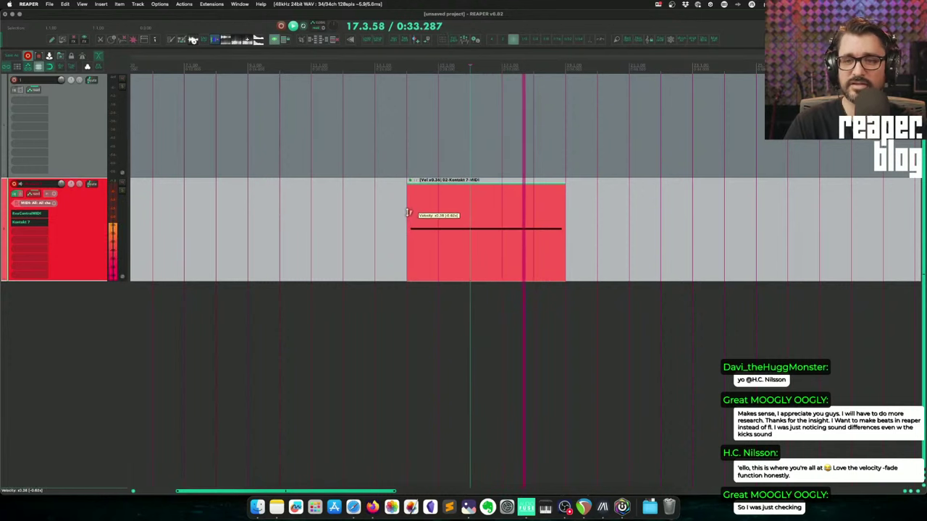
{"action": "left_click_drag", "start_coordinate": [408, 212], "coordinate": [410, 259]}
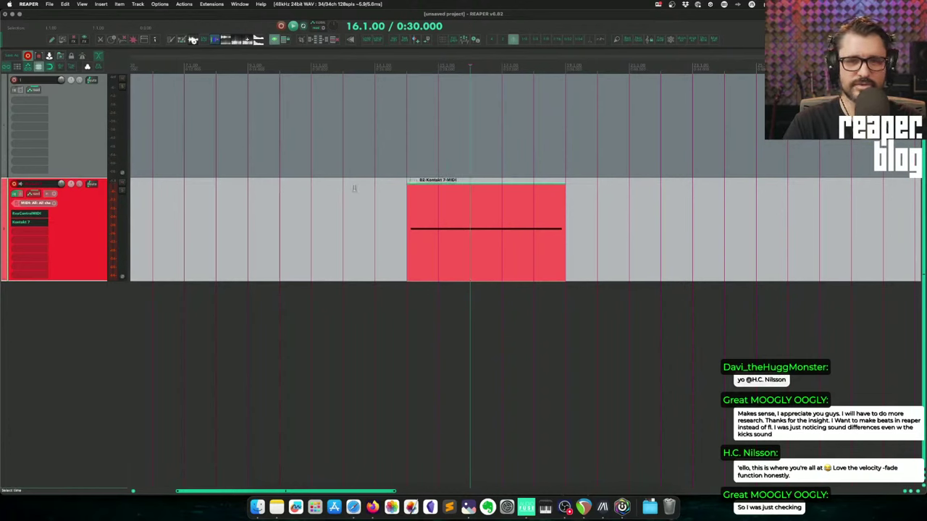
{"action": "left_click", "coordinate": [410, 187]}
{"action": "key", "text": "space"}
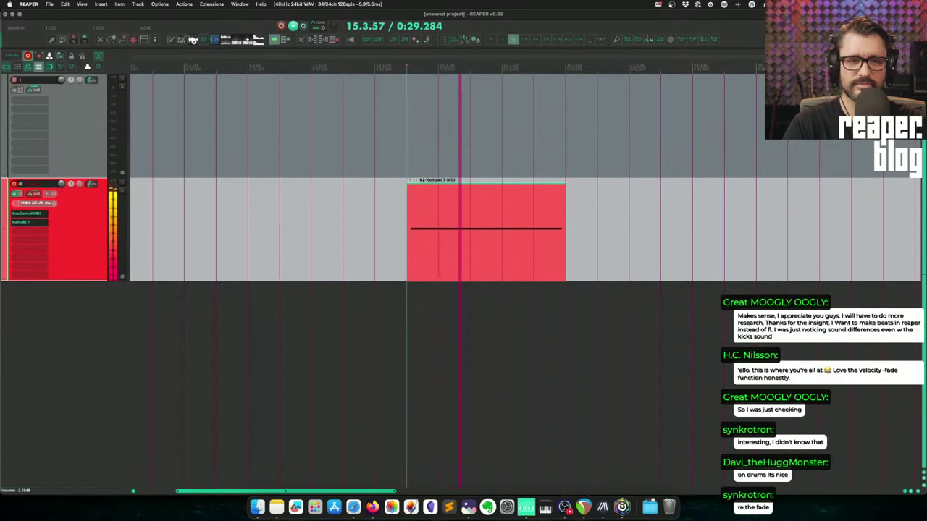
{"action": "key", "text": "space"}
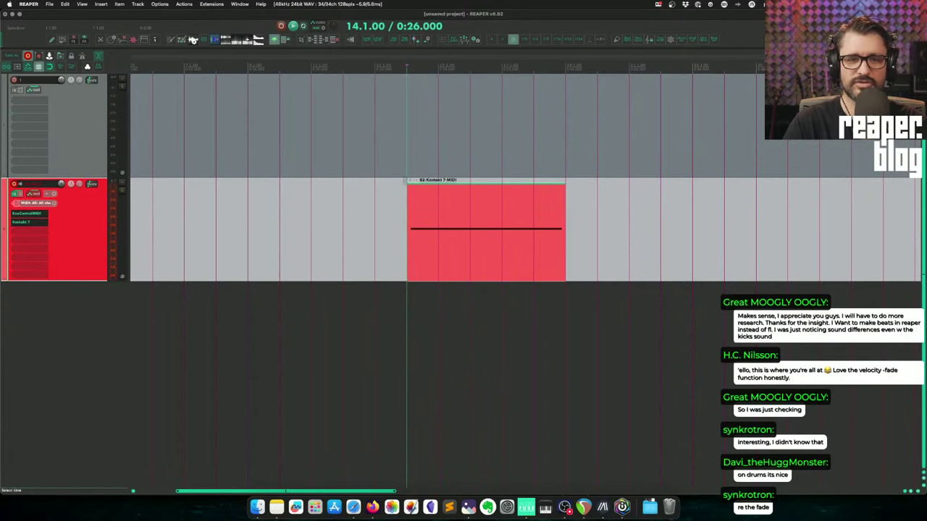
- Set the item's velocity offset to +0.33, play it, then delete the item
{"action": "key", "text": "space"}
{"action": "mouse_move", "coordinate": [409, 181]}
{"action": "left_mouse_down"}
{"action": "mouse_move", "coordinate": [410, 215]}
{"action": "mouse_move", "coordinate": [411, 185]}
{"action": "left_mouse_up"}
{"action": "key", "text": "space"}
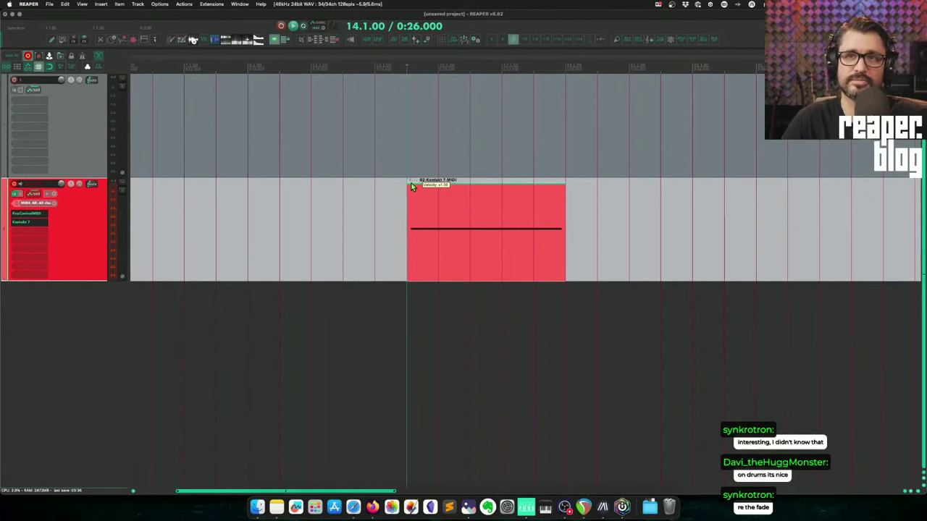
{"action": "key", "text": "Delete"}
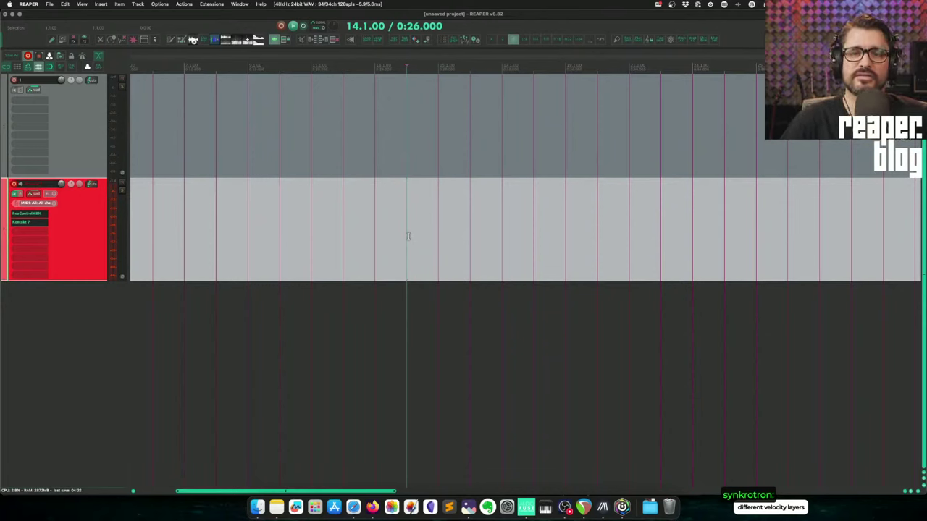
- Return the edit position to 13.1.00 and open Preferences on Project > Media Item Defaults
{"action": "left_click", "coordinate": [384, 215]}
{"action": "key", "text": "super+comma"}
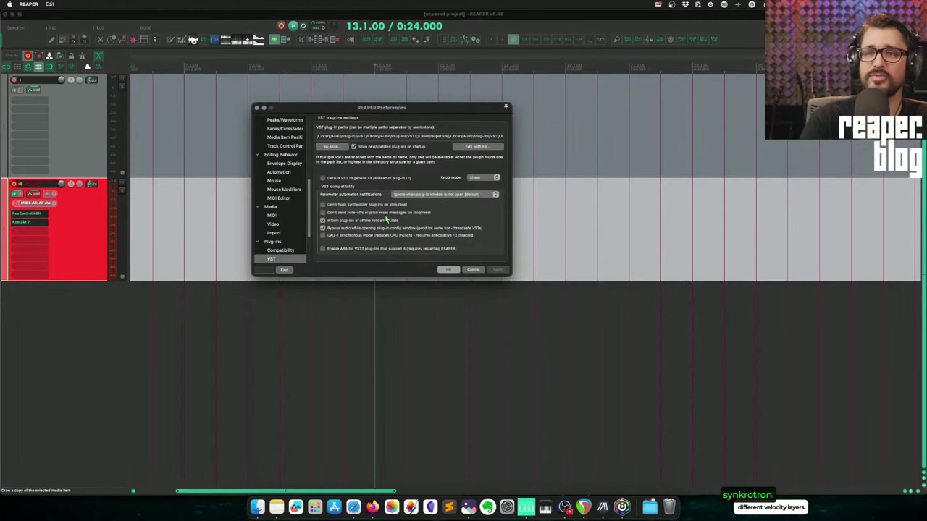
{"action": "left_click", "coordinate": [285, 158]}
{"action": "scroll", "coordinate": [293, 184], "scroll_direction": "up", "scroll_amount": 5}
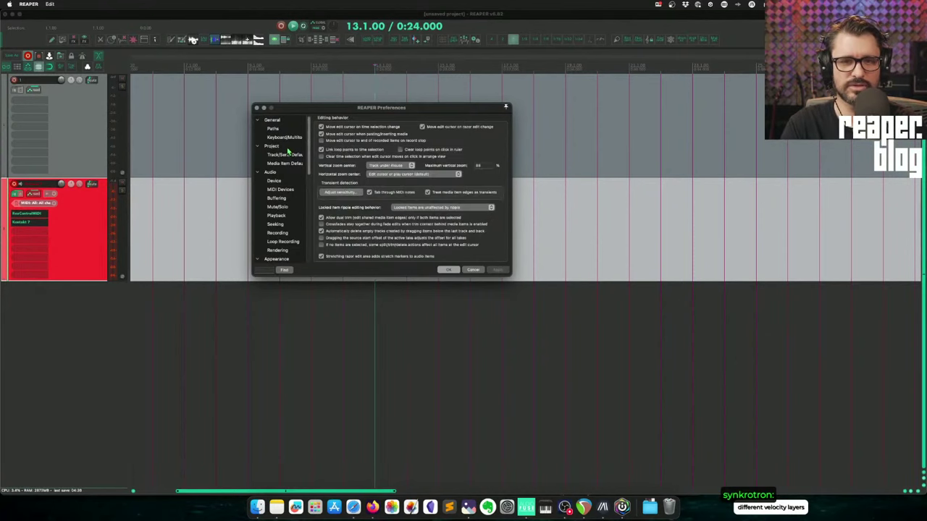
{"action": "left_click", "coordinate": [288, 154]}
{"action": "key", "text": "Down"}
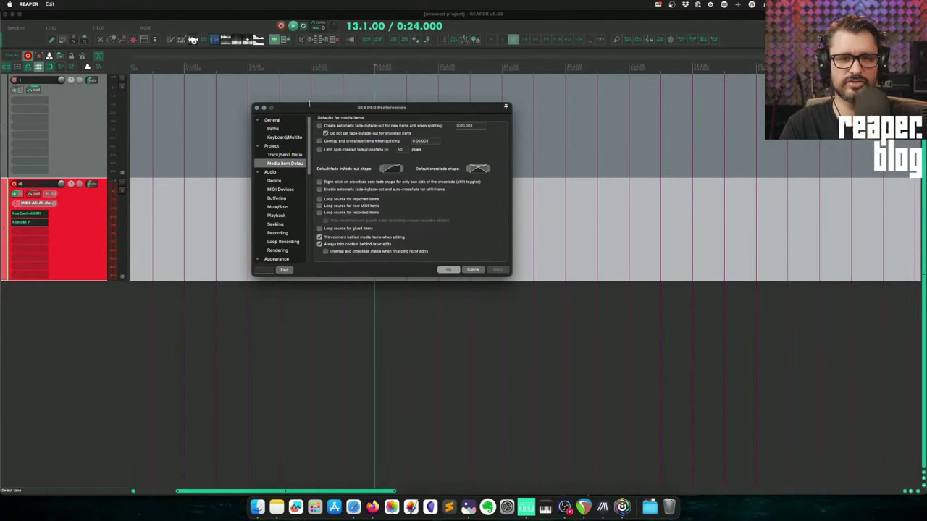
{"action": "left_click_drag", "start_coordinate": [313, 109], "coordinate": [398, 157]}
- Dock the Media Explorer and place Tom 04.wav on track 1 at bar 10
{"action": "left_click", "coordinate": [279, 148]}
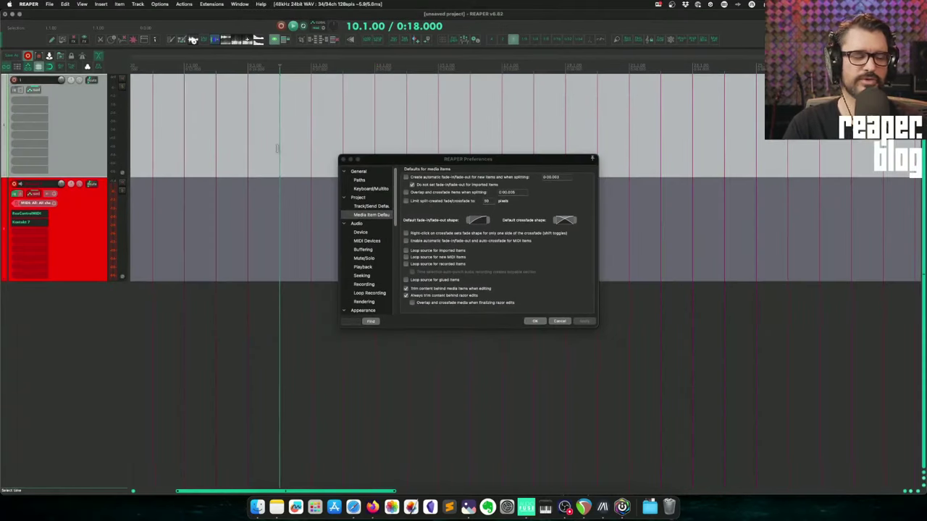
{"action": "key", "text": "super+alt+x"}
{"action": "scroll", "coordinate": [165, 355], "scroll_direction": "down", "scroll_amount": 4}
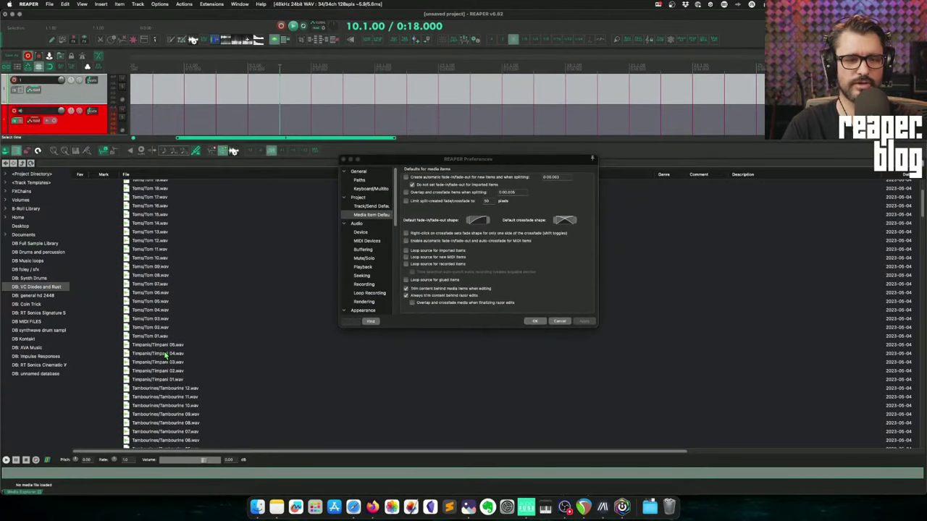
{"action": "left_click", "coordinate": [169, 310]}
{"action": "left_click_drag", "start_coordinate": [286, 93], "coordinate": [285, 93]}
{"action": "scroll", "coordinate": [484, 87], "scroll_direction": "up", "scroll_amount": 5}
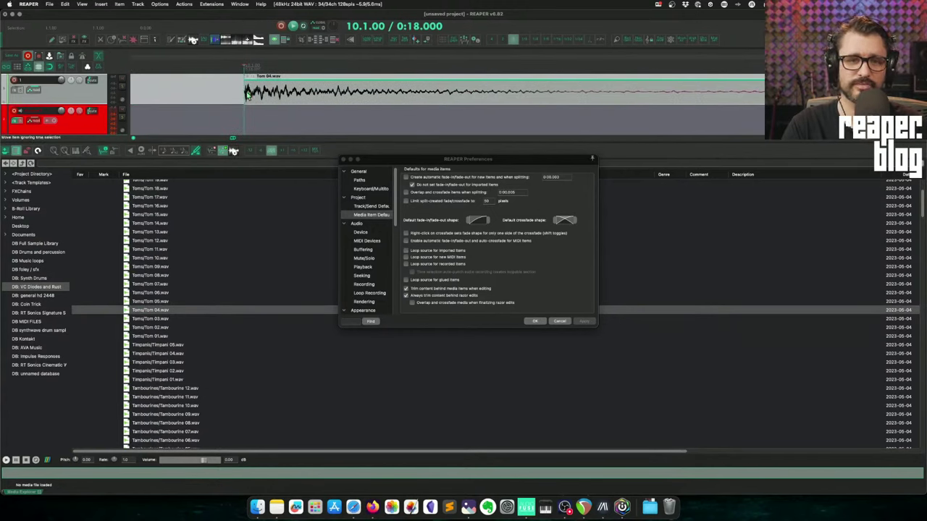
{"action": "scroll", "coordinate": [267, 124], "scroll_direction": "down", "scroll_amount": 3}
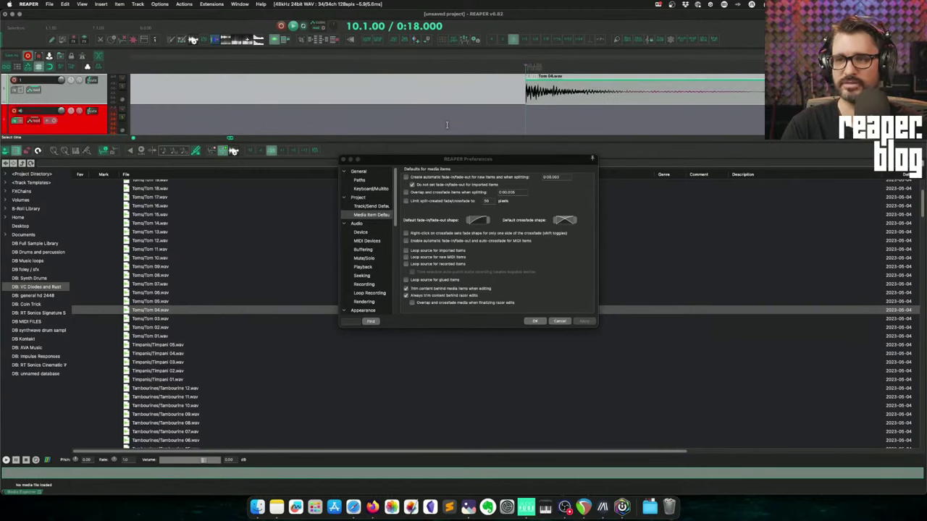
{"action": "scroll", "coordinate": [454, 128], "scroll_direction": "right", "scroll_amount": 3}
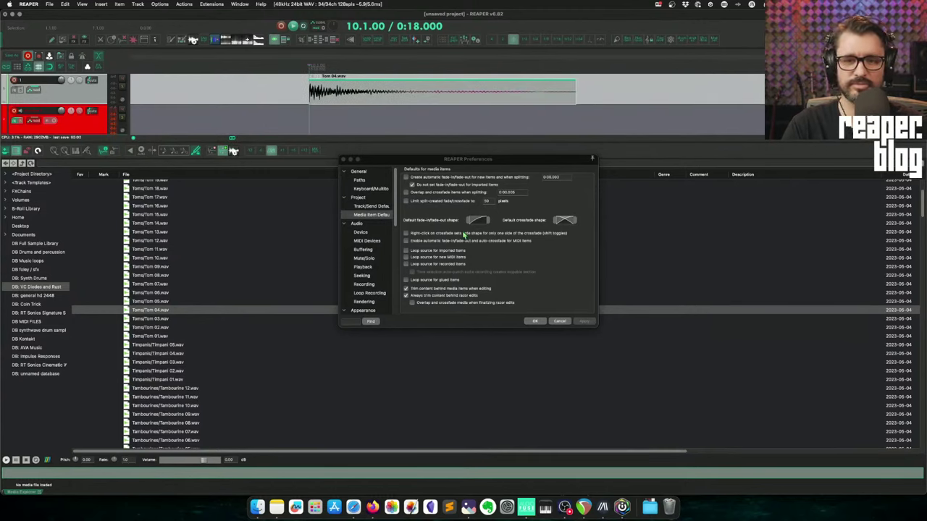
- Tick automatic 0:00.003 fade-in/fade-out for new items and splits in Media Item Defaults
{"action": "left_click", "coordinate": [417, 179]}
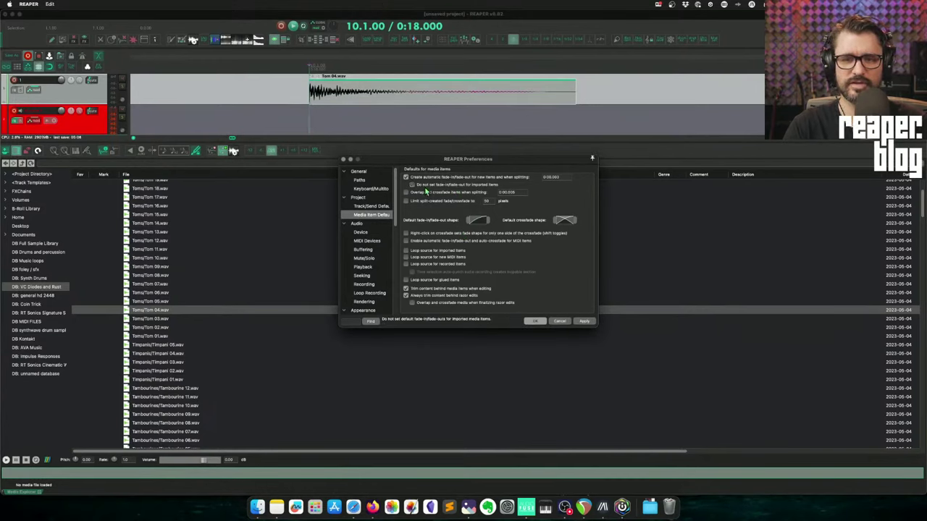
{"action": "left_click_drag", "start_coordinate": [410, 158], "coordinate": [247, 84]}
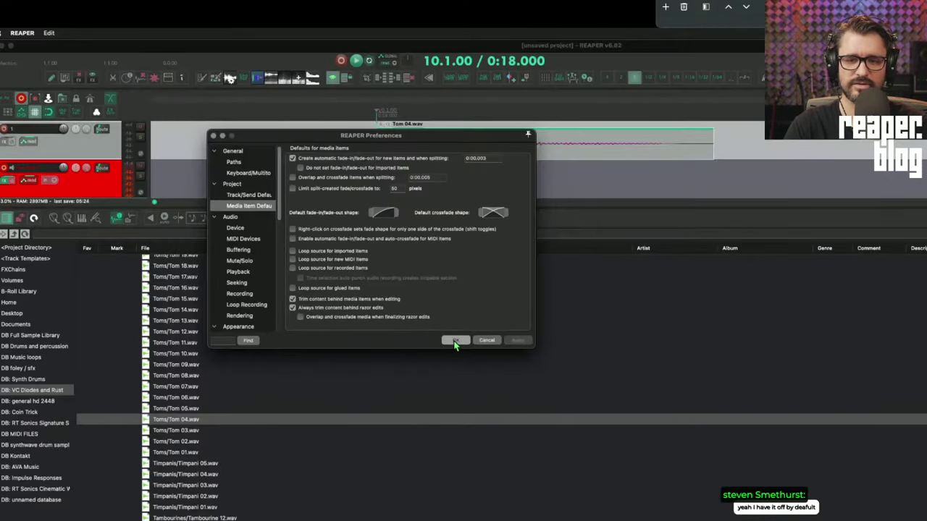
- Apply the preferences with OK and drop Tom 09.wav onto track 2 beneath Tom 04.wav
{"action": "left_click", "coordinate": [454, 340]}
{"action": "left_click", "coordinate": [196, 366]}
{"action": "left_click_drag", "start_coordinate": [197, 367], "coordinate": [388, 185]}
{"action": "scroll", "coordinate": [389, 185], "scroll_direction": "up", "scroll_amount": 5}
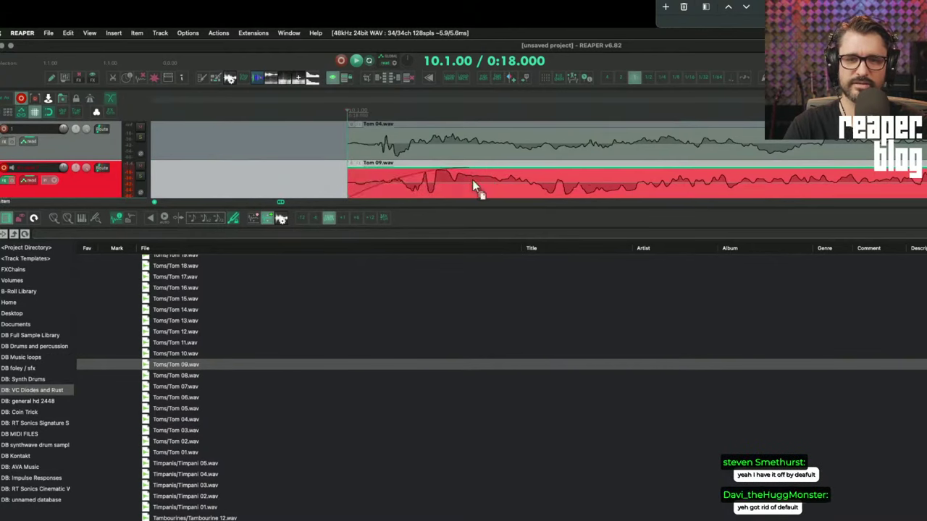
{"action": "scroll", "coordinate": [470, 186], "scroll_direction": "down", "scroll_amount": 3}
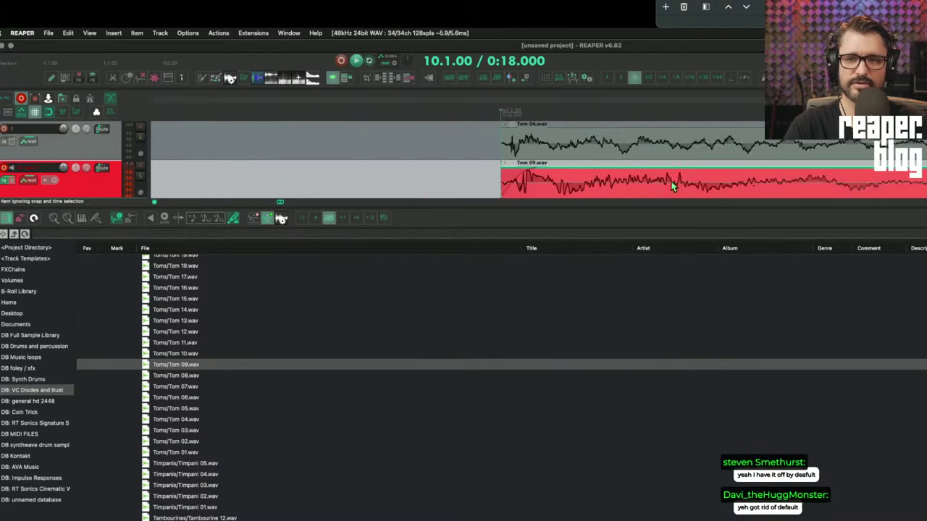
{"action": "scroll", "coordinate": [425, 194], "scroll_direction": "left", "scroll_amount": 3}
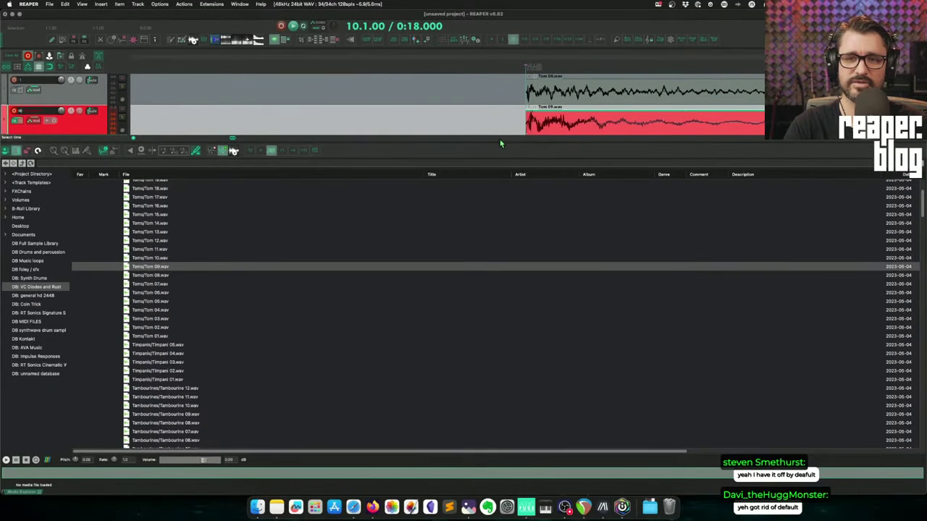
- Enlarge the track area above the docked Media Explorer
{"action": "left_click_drag", "start_coordinate": [500, 145], "coordinate": [507, 256]}
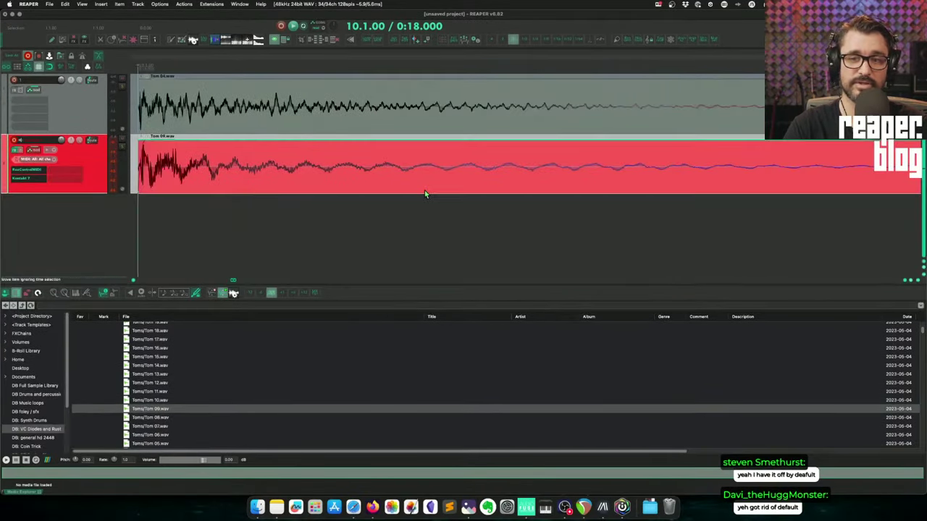
{"action": "scroll", "coordinate": [425, 194], "scroll_direction": "down", "scroll_amount": 5}
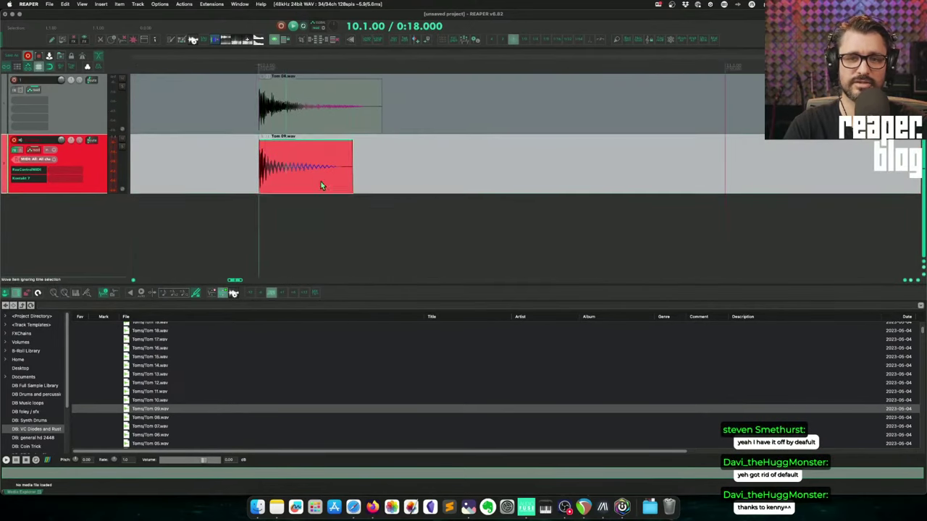
{"action": "scroll", "coordinate": [393, 182], "scroll_direction": "up", "scroll_amount": 5}
{"action": "key", "text": "super+comma"}
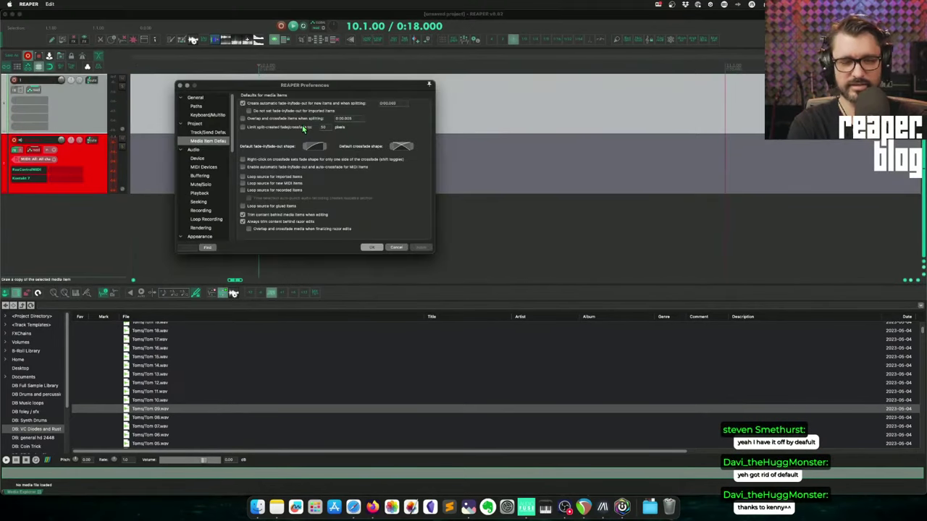
{"action": "left_click", "coordinate": [213, 150]}
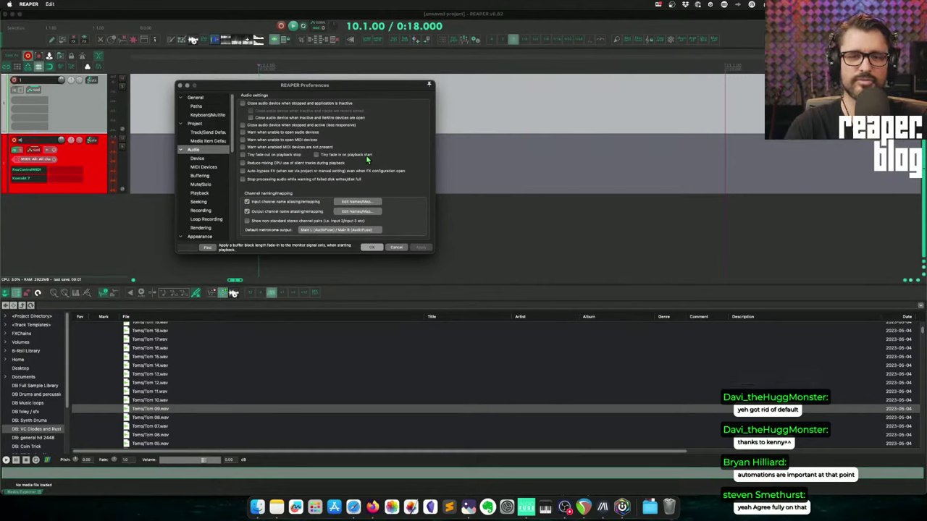
{"action": "left_click", "coordinate": [372, 247]}
- Preview Kick 28.wav and Kick 25.wav, then place Kick 25.wav on track 1 at bar 33
{"action": "scroll", "coordinate": [304, 142], "scroll_direction": "down", "scroll_amount": 5}
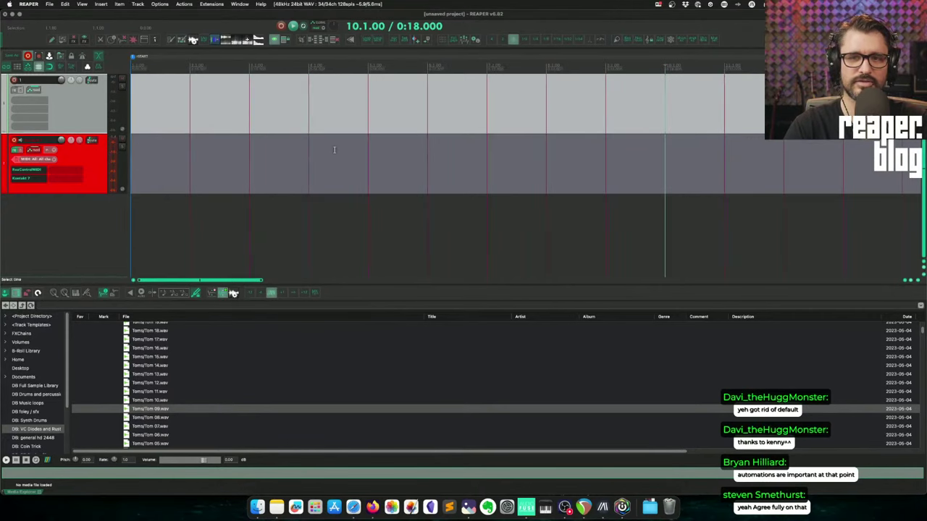
{"action": "scroll", "coordinate": [323, 143], "scroll_direction": "down", "scroll_amount": 5}
{"action": "scroll", "coordinate": [211, 362], "scroll_direction": "down", "scroll_amount": 10}
{"action": "left_click", "coordinate": [192, 359]}
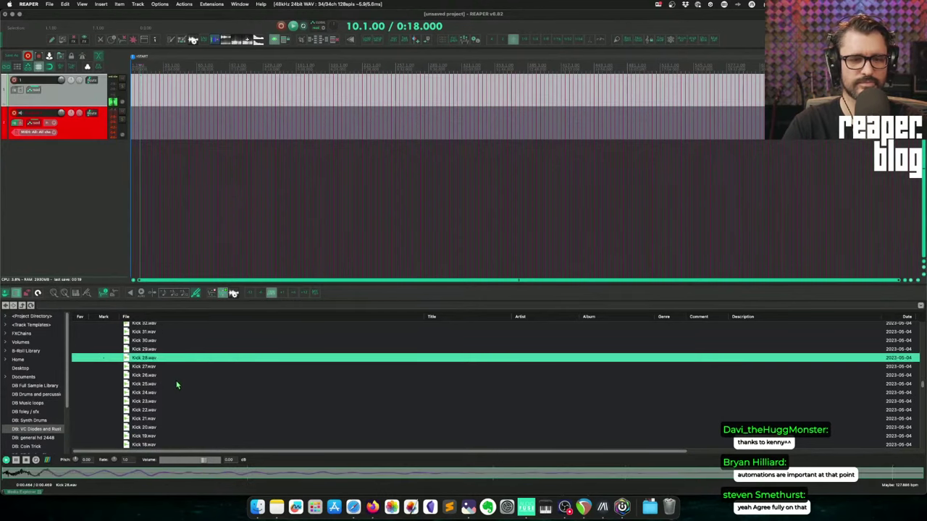
{"action": "left_click", "coordinate": [181, 383]}
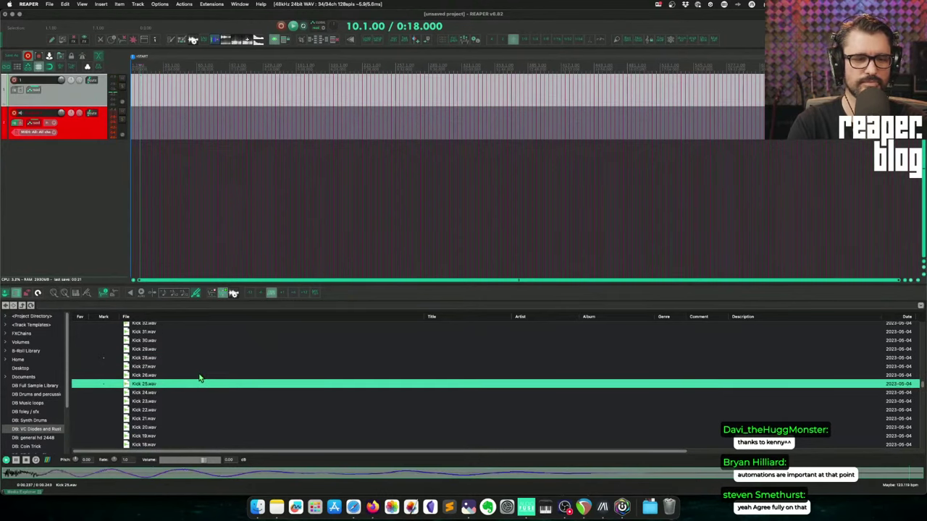
{"action": "left_click_drag", "start_coordinate": [168, 383], "coordinate": [161, 93]}
{"action": "scroll", "coordinate": [516, 119], "scroll_direction": "up", "scroll_amount": 5}
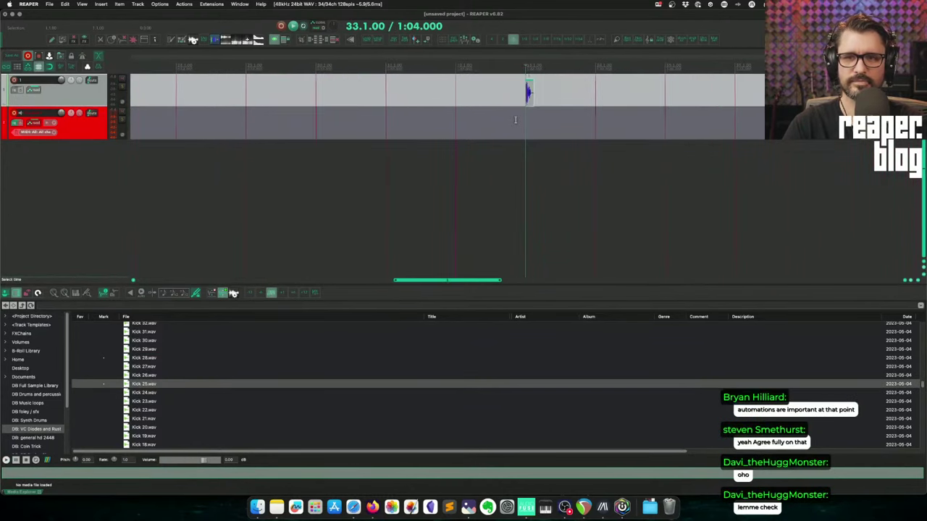
{"action": "scroll", "coordinate": [338, 113], "scroll_direction": "down", "scroll_amount": 2}
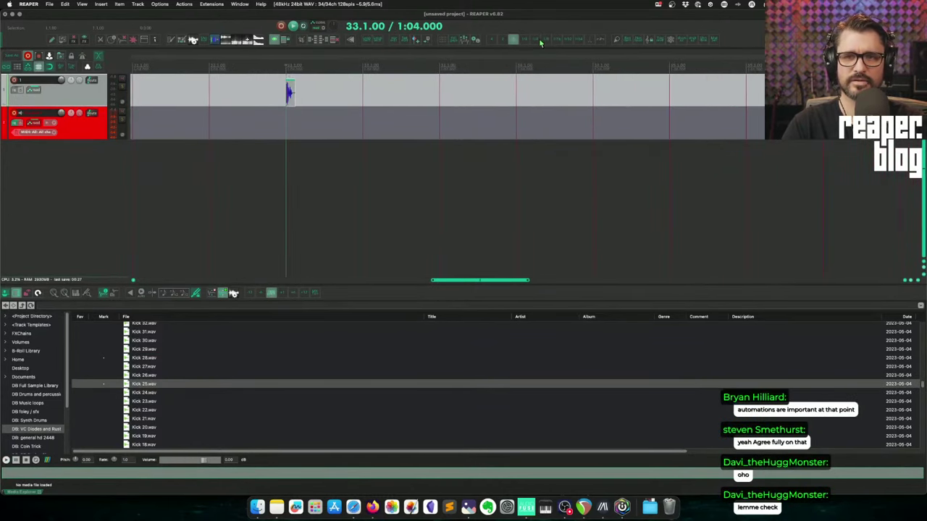
- Select a short range at the kick, play it back several times, then bring up Audio preferences
{"action": "left_click", "coordinate": [526, 40]}
{"action": "left_click_drag", "start_coordinate": [324, 88], "coordinate": [286, 92]}
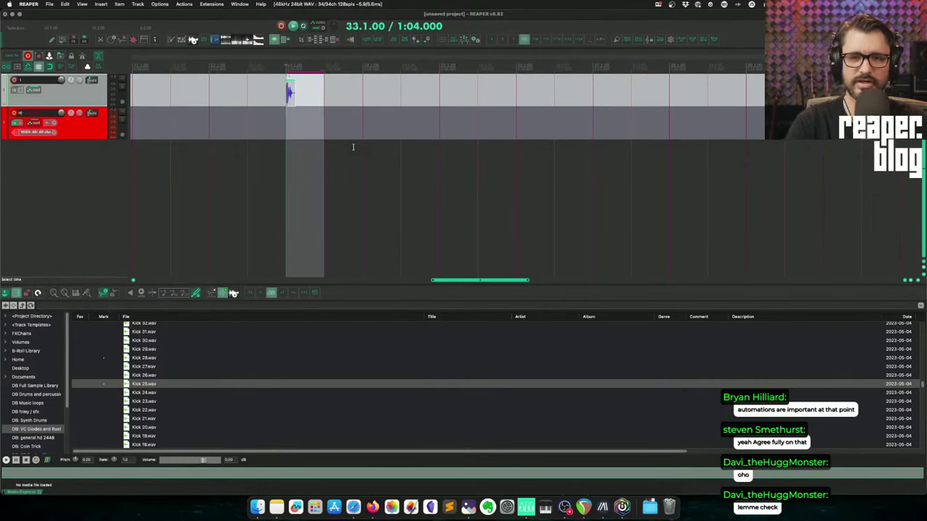
{"action": "key", "text": "space"}
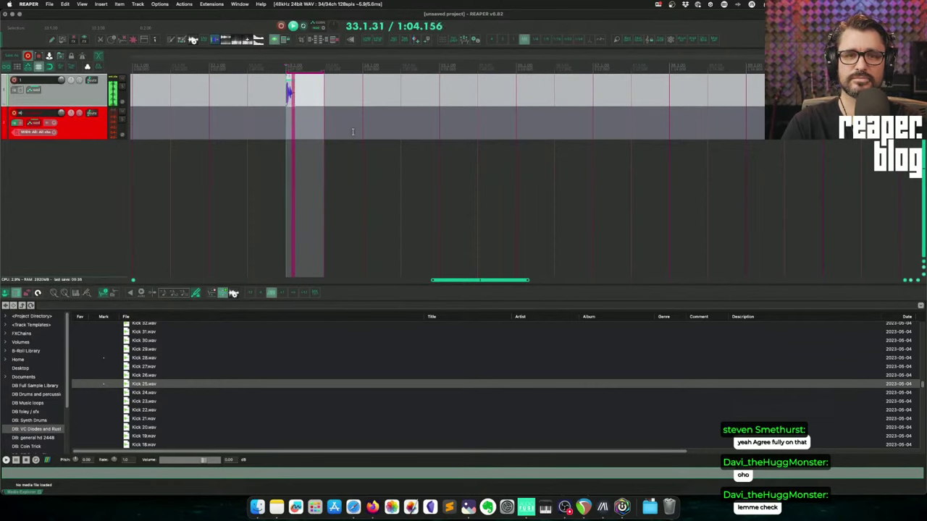
{"action": "key", "text": "space"}
{"action": "scroll", "coordinate": [353, 131], "scroll_direction": "up", "scroll_amount": 5}
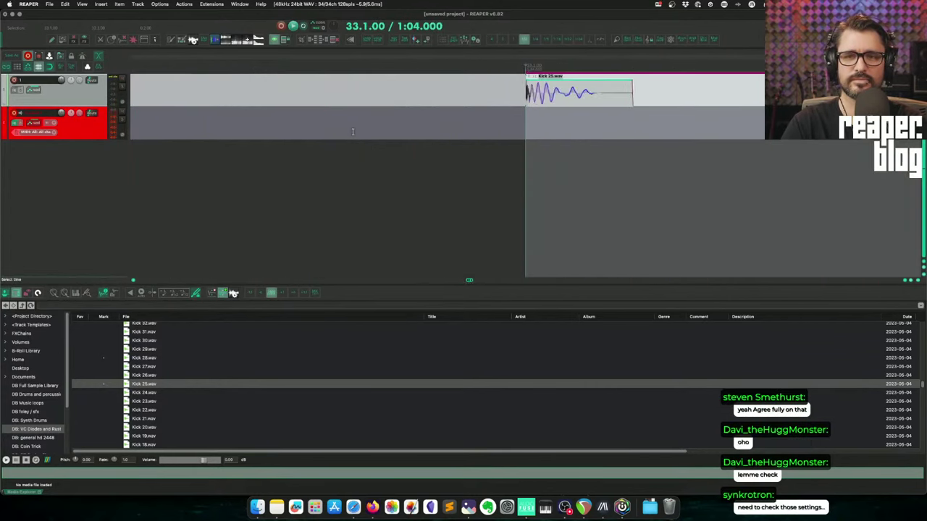
{"action": "key", "text": "space"}
{"action": "key", "text": "space"}
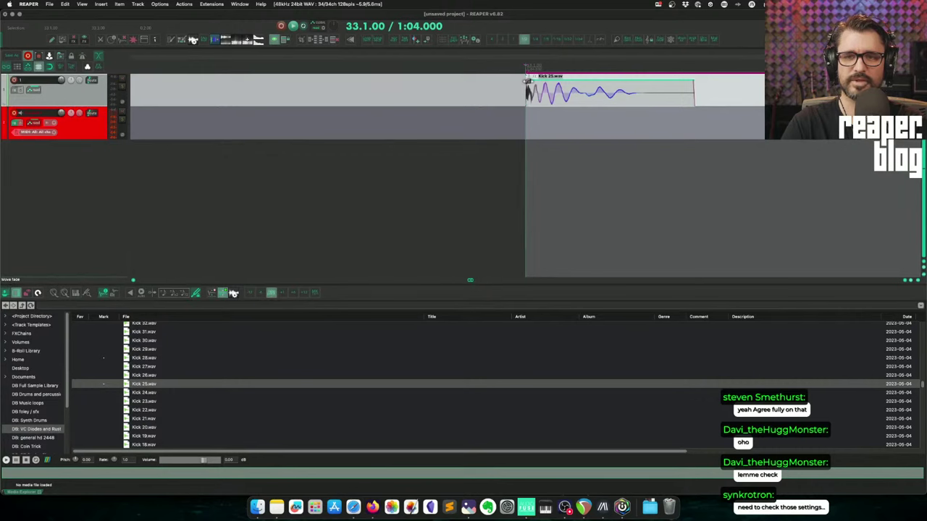
{"action": "key", "text": "space"}
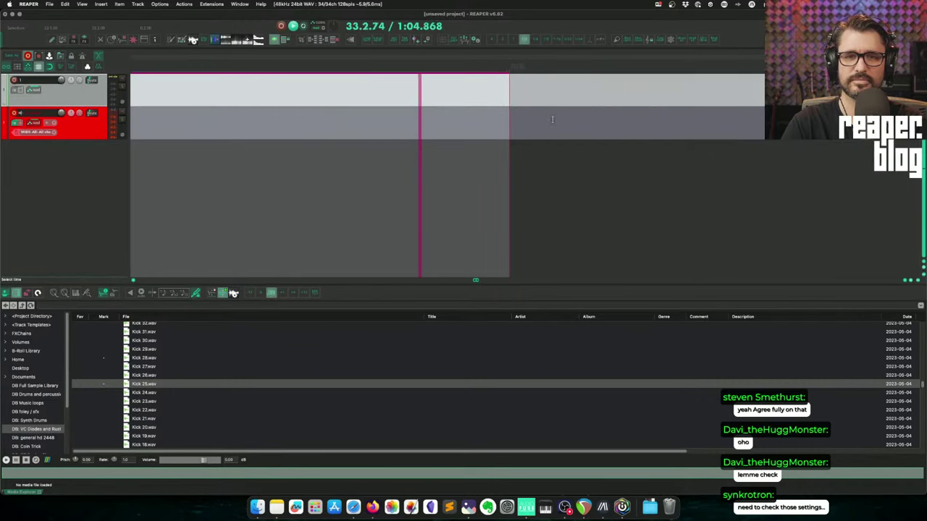
{"action": "key", "text": "space"}
{"action": "key", "text": "space"}
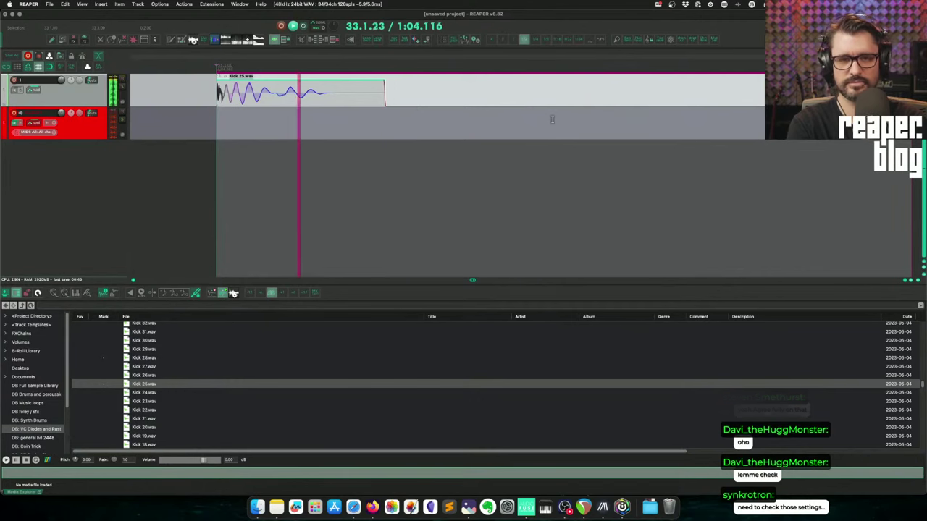
{"action": "key", "text": "space"}
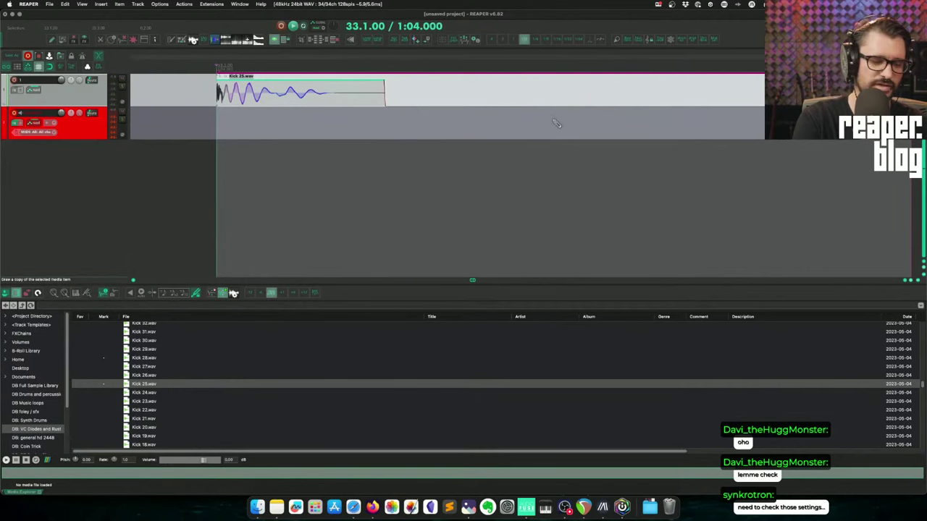
{"action": "key", "text": "super+comma"}
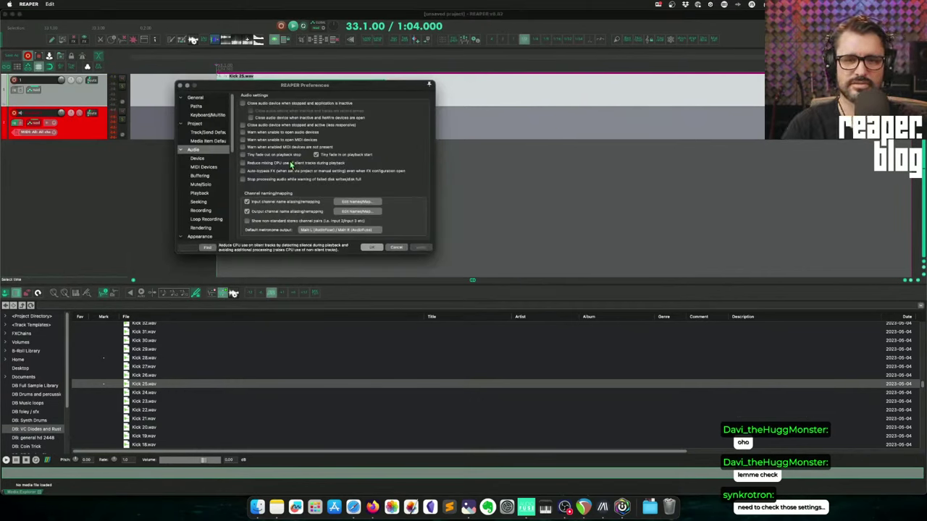
- Uncheck 'Tiny fade in on playback start' in Audio preferences and confirm with OK
{"action": "left_click", "coordinate": [328, 157]}
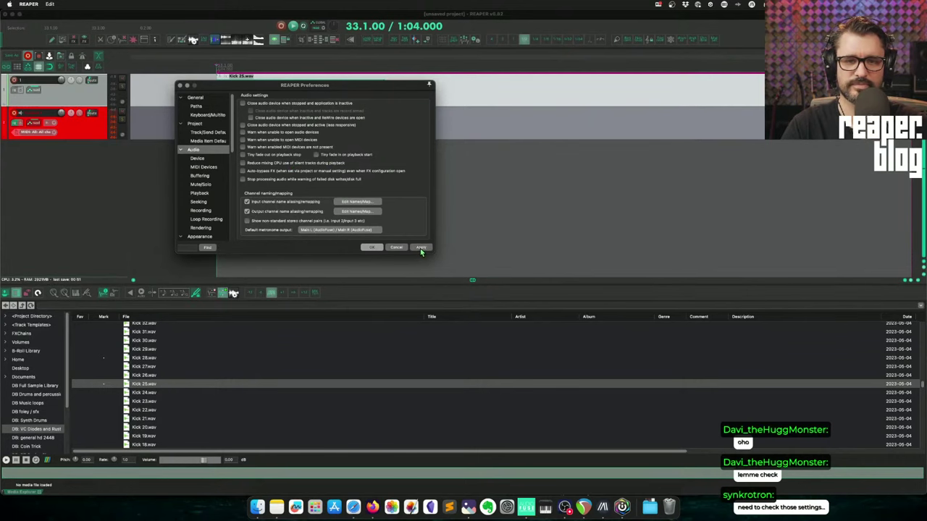
{"action": "left_click", "coordinate": [420, 249]}
{"action": "left_click", "coordinate": [371, 247]}
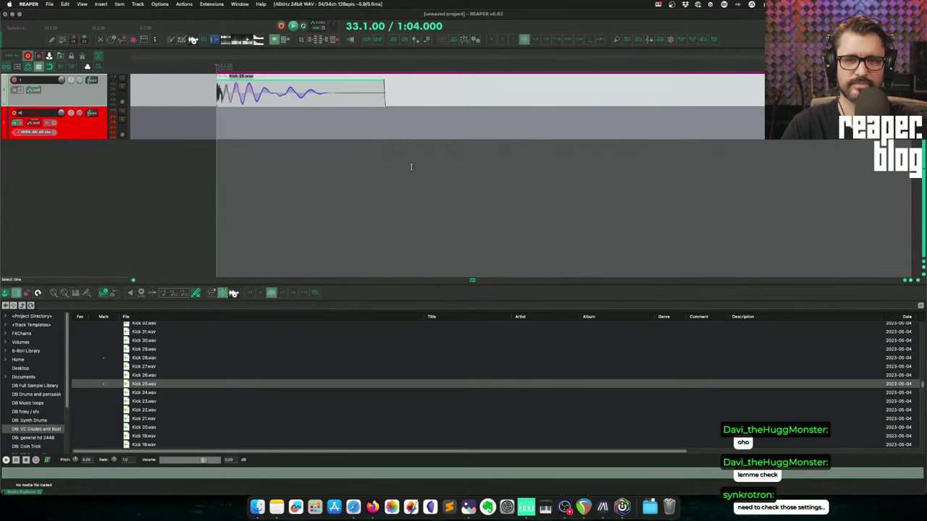
- Replay Kick 25.wav without the tiny fade-in, recheck the Audio preferences, and close them
{"action": "scroll", "coordinate": [411, 167], "scroll_direction": "down", "scroll_amount": 3}
{"action": "key", "text": "space"}
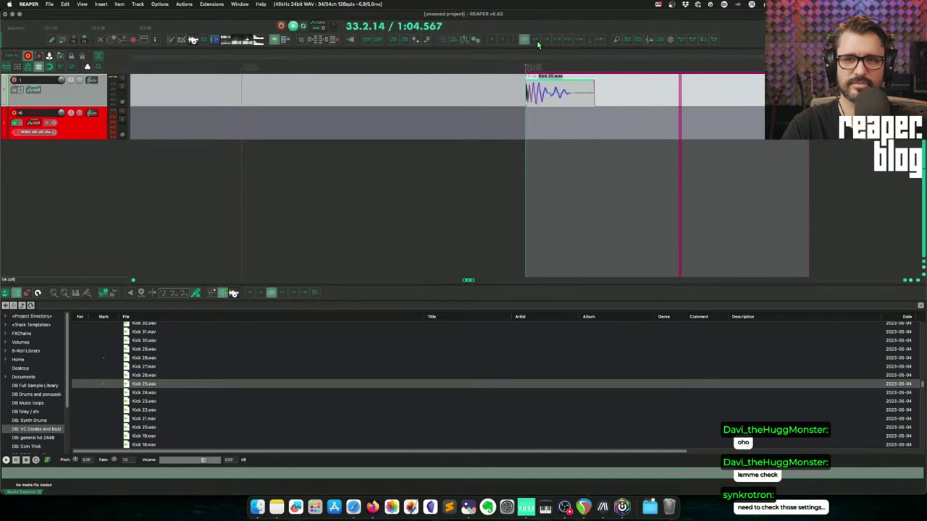
{"action": "key", "text": "space"}
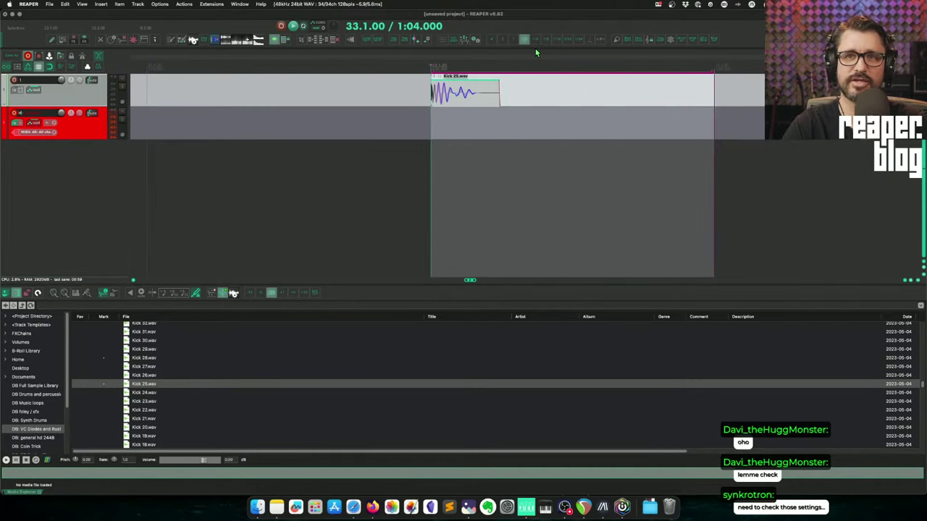
{"action": "key", "text": "space"}
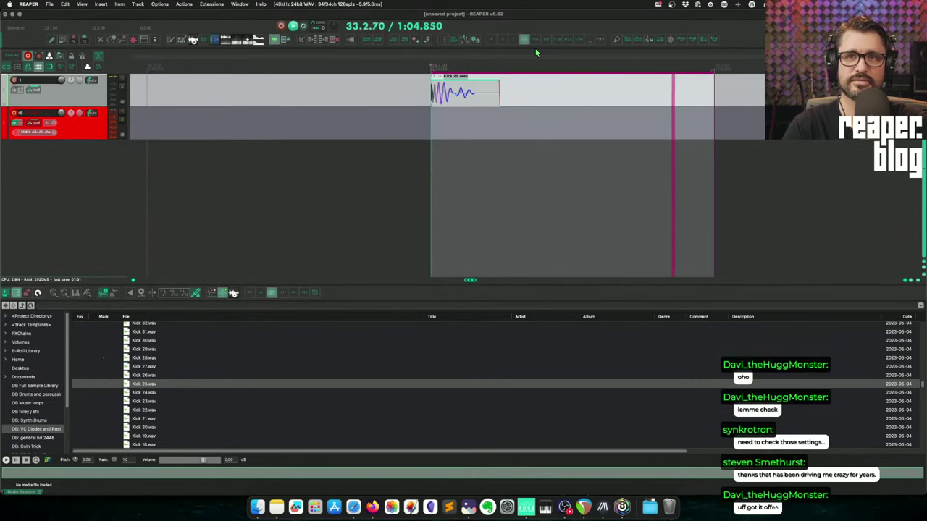
{"action": "key", "text": "space"}
{"action": "key", "text": "super+comma"}
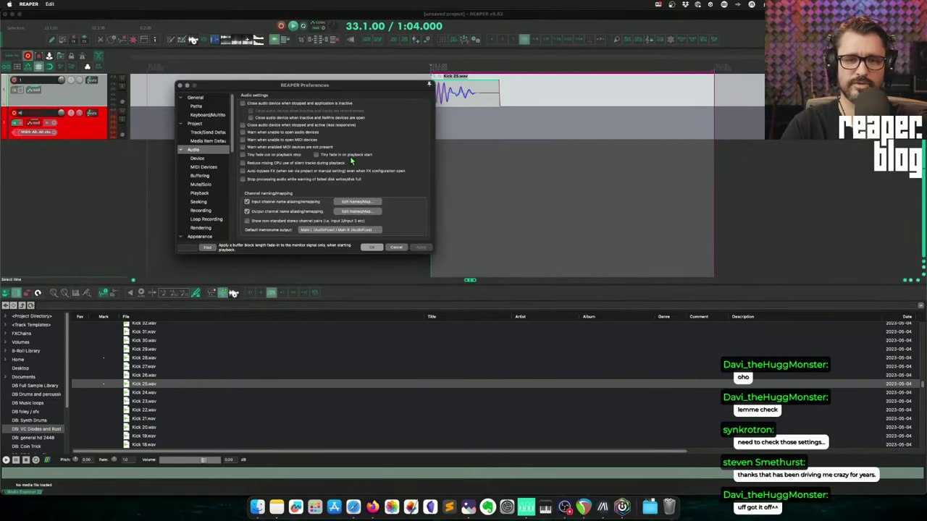
{"action": "left_click", "coordinate": [370, 248]}
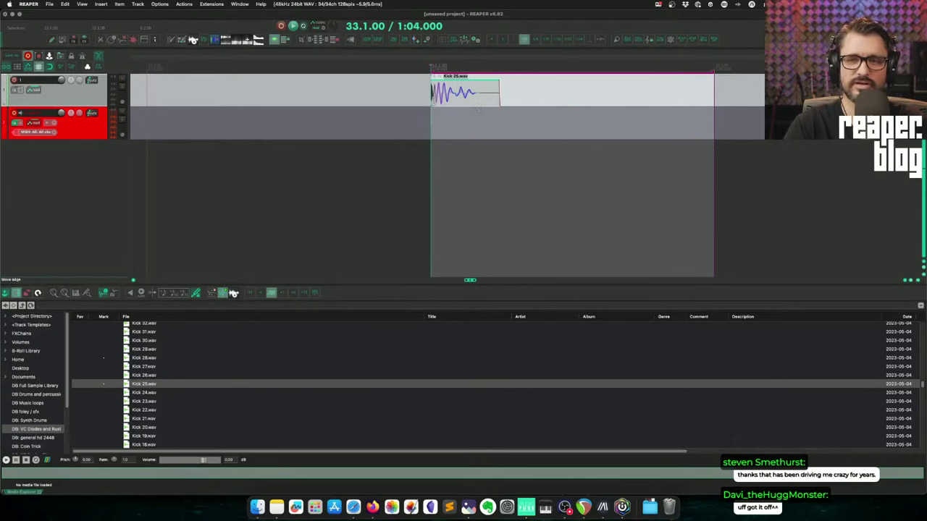
{"action": "scroll", "coordinate": [477, 101], "scroll_direction": "up", "scroll_amount": 5}
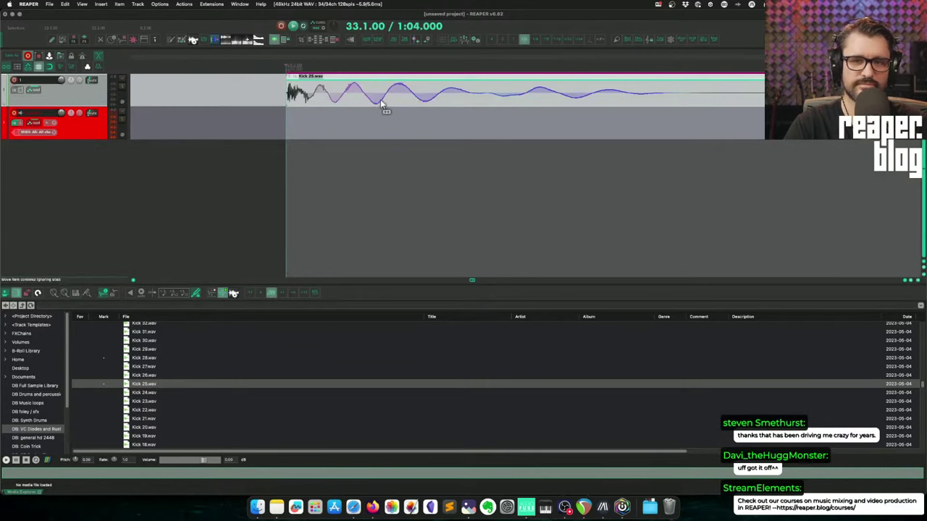
- Slip the Kick 25.wav audio inside its item so the hit starts elsewhere, then play it back
{"action": "left_click_drag", "start_coordinate": [381, 99], "coordinate": [350, 103]}
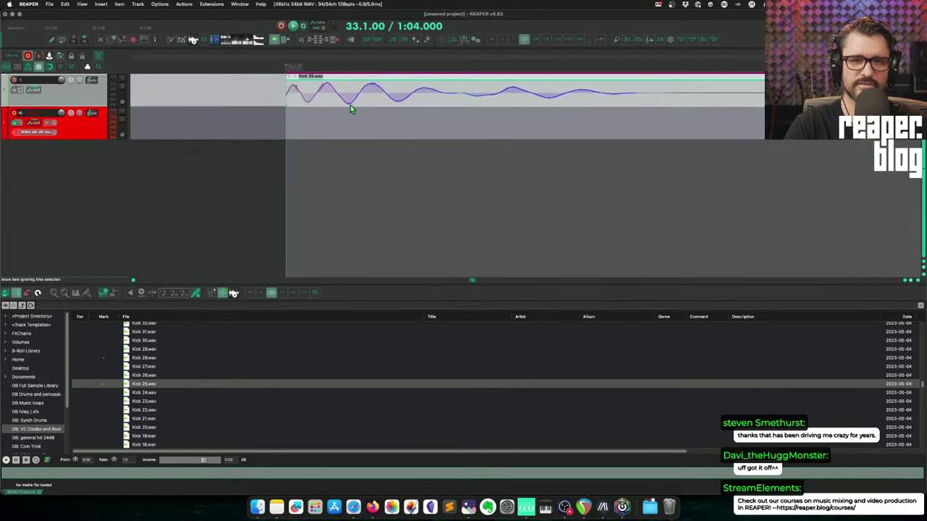
{"action": "key", "text": "space"}
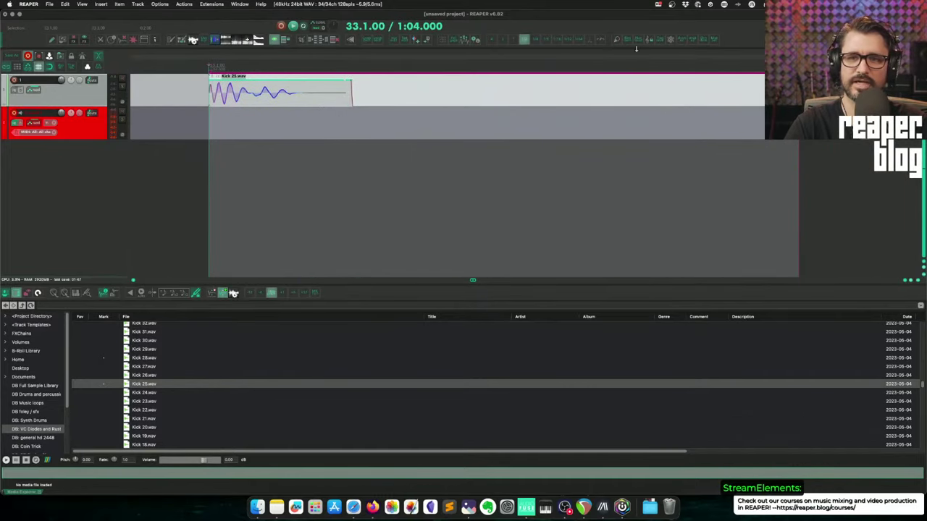
{"action": "key", "text": "space"}
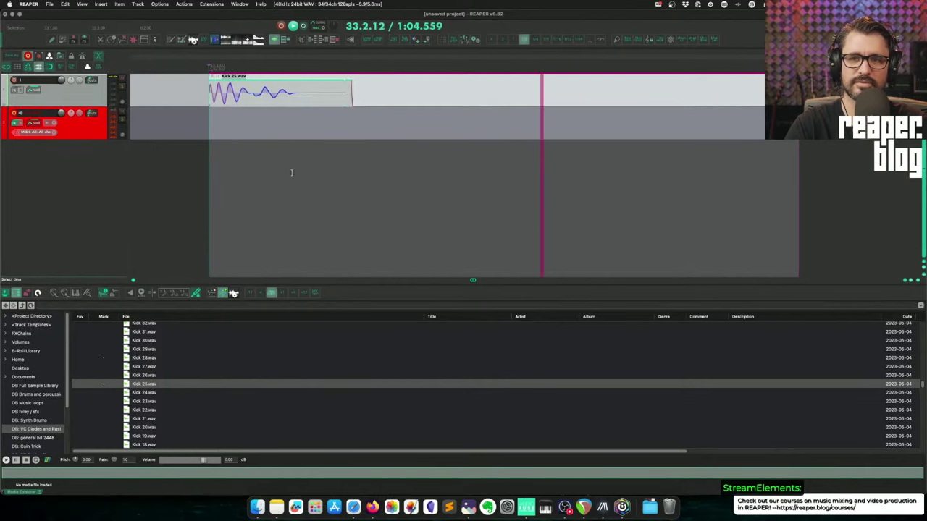
{"action": "key", "text": "space"}
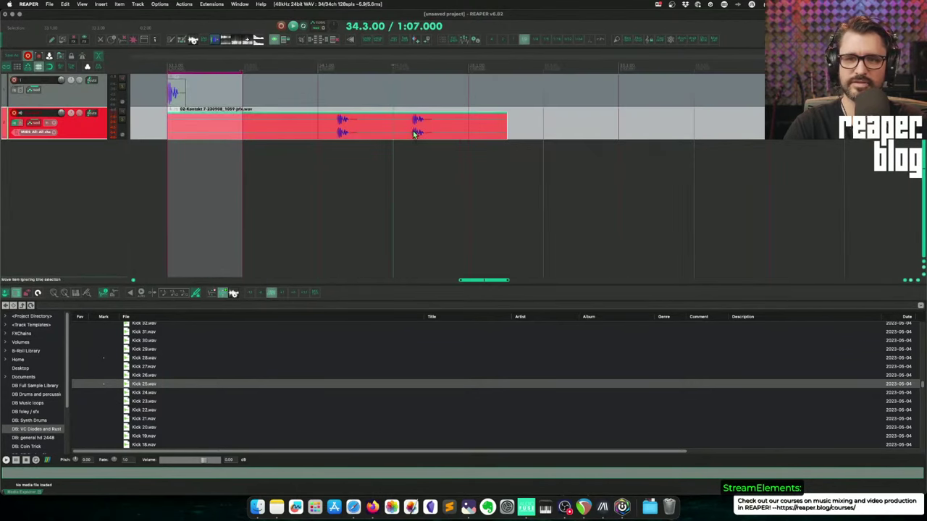
- Copy the Kontakt recording onto a second track
{"action": "scroll", "coordinate": [415, 141], "scroll_direction": "up", "scroll_amount": 3}
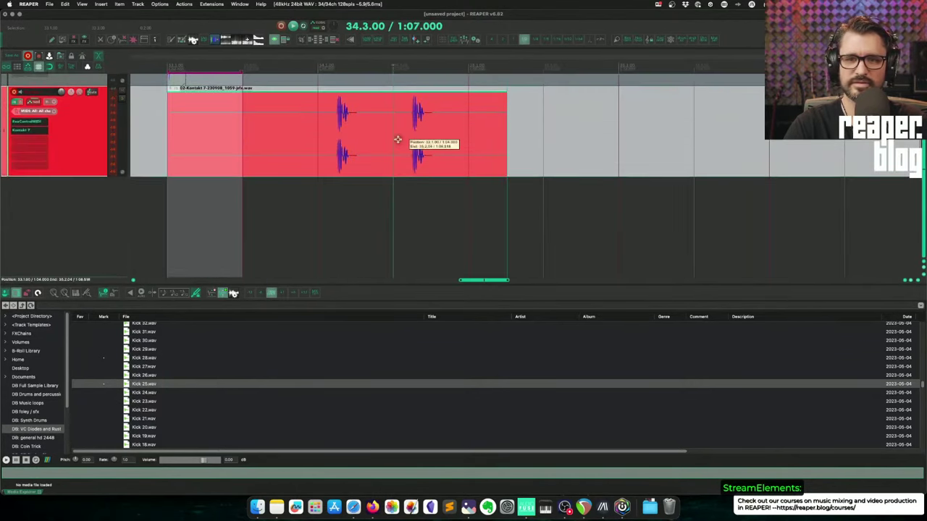
{"action": "scroll", "coordinate": [397, 144], "scroll_direction": "up", "scroll_amount": 3}
{"action": "left_click_drag", "start_coordinate": [422, 143], "coordinate": [600, 228], "text": "ctrl"}
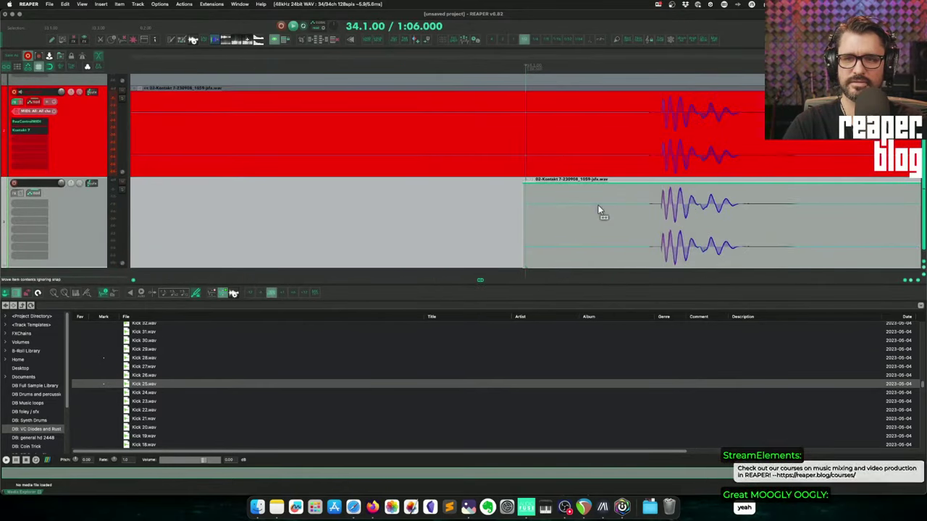
{"action": "scroll", "coordinate": [646, 203], "scroll_direction": "up", "scroll_amount": 2}
- Place the playback start point on the waveforms, then nudge it slightly earlier
{"action": "left_click", "coordinate": [526, 214]}
{"action": "scroll", "coordinate": [526, 214], "scroll_direction": "up", "scroll_amount": 4}
{"action": "scroll", "coordinate": [340, 209], "scroll_direction": "left", "scroll_amount": 3}
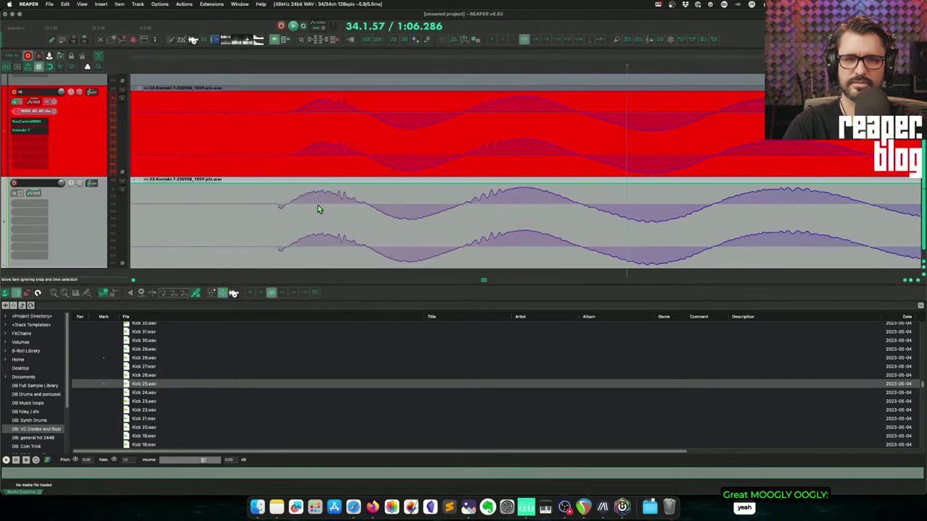
{"action": "scroll", "coordinate": [363, 165], "scroll_direction": "right", "scroll_amount": 1}
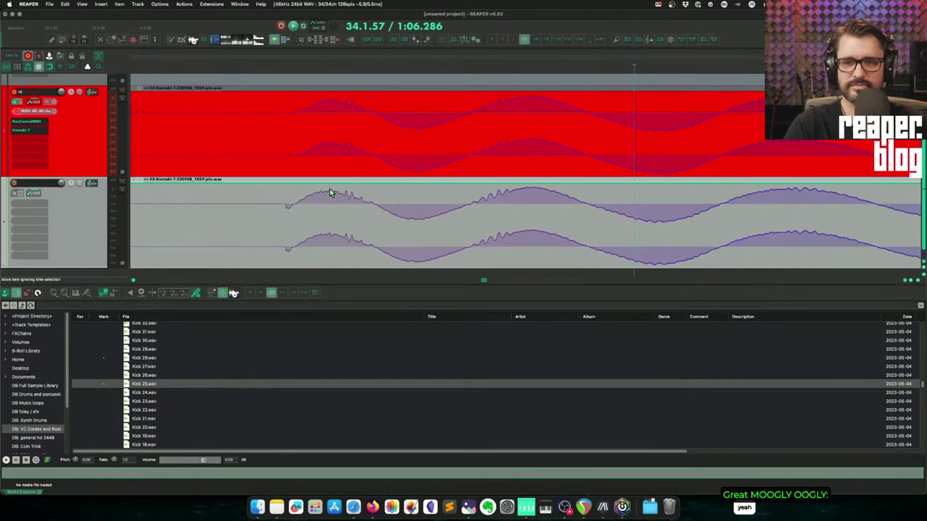
{"action": "left_click", "coordinate": [297, 66]}
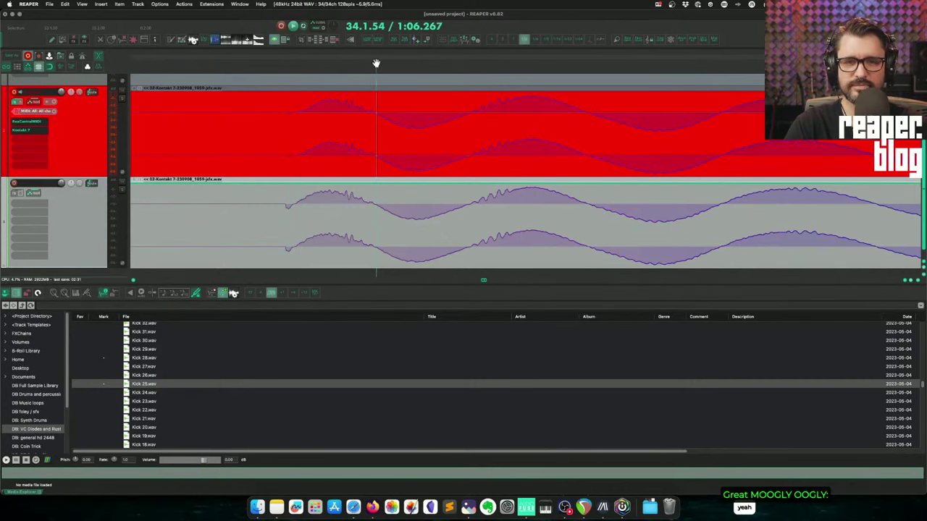
{"action": "scroll", "coordinate": [480, 209], "scroll_direction": "down", "scroll_amount": 10}
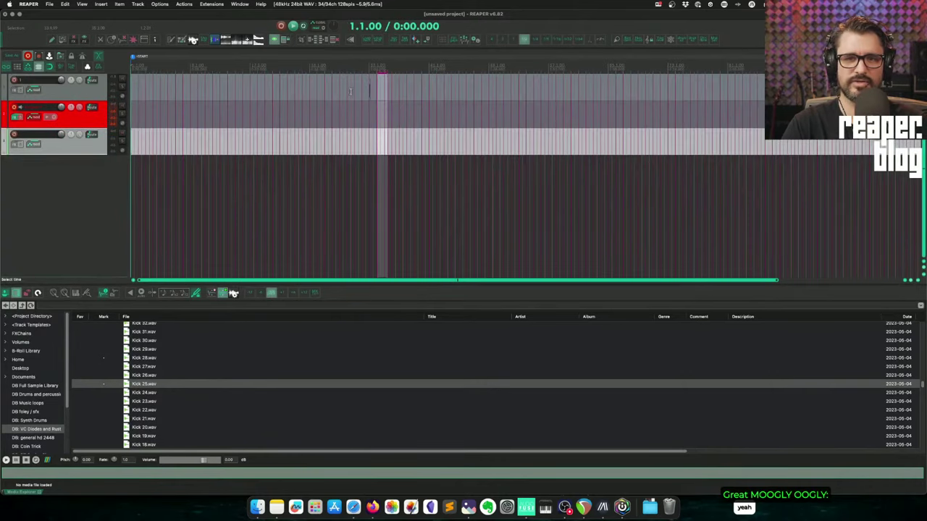
- Select a short time range across the tracks, then open the audio preferences and close them with OK
{"action": "left_click_drag", "start_coordinate": [350, 92], "coordinate": [419, 101]}
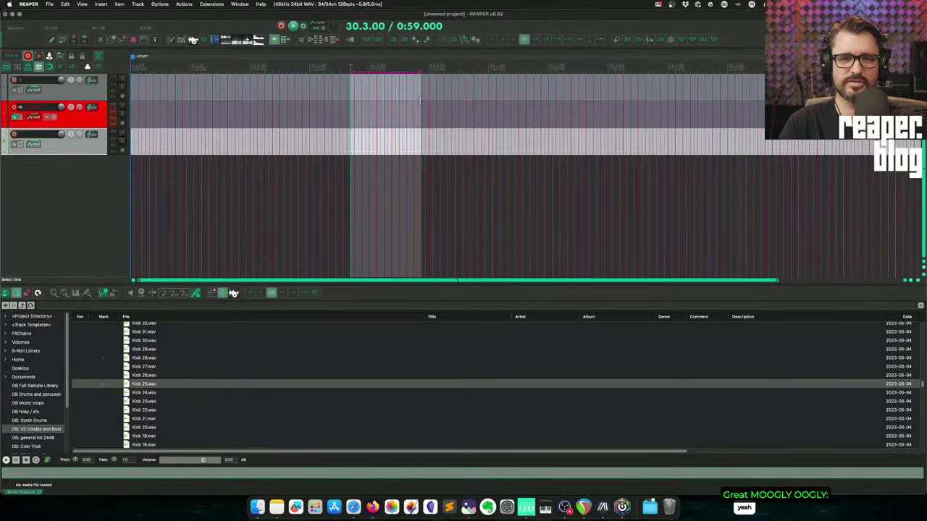
{"action": "key", "text": "super+comma"}
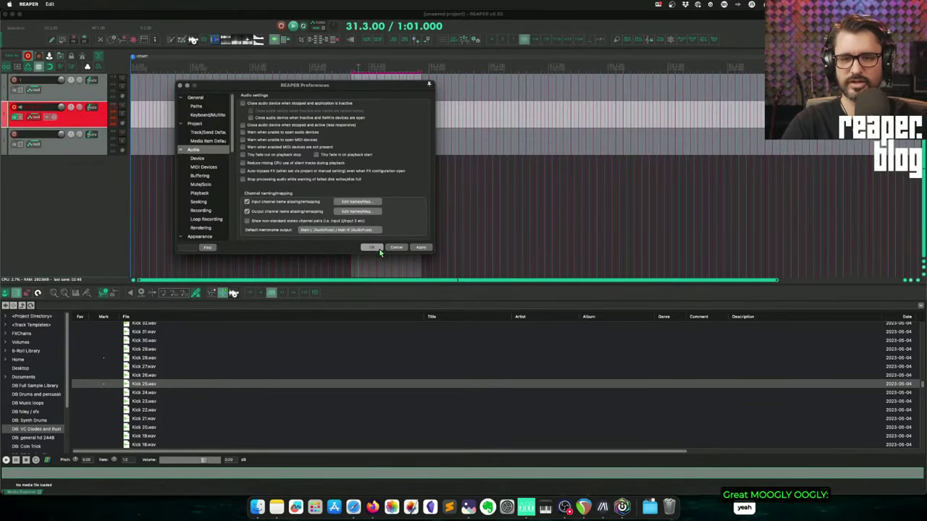
{"action": "left_click", "coordinate": [377, 249]}
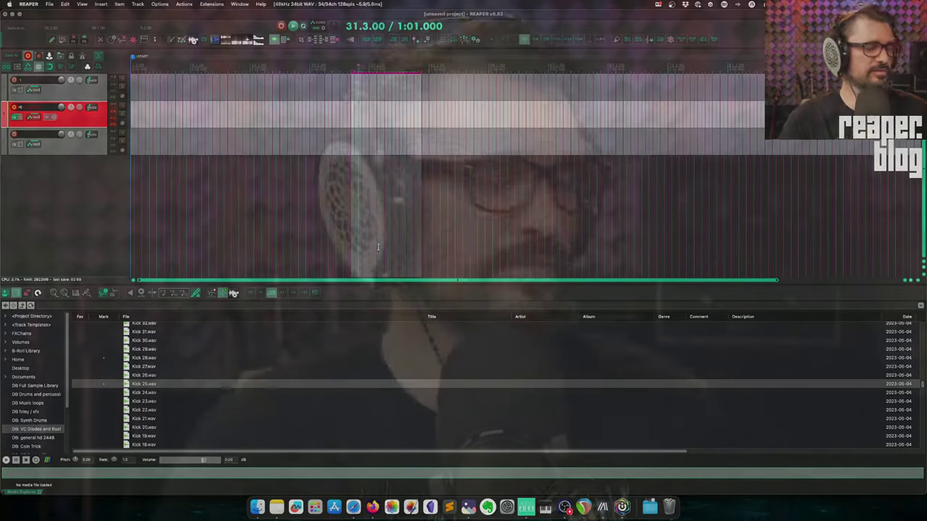